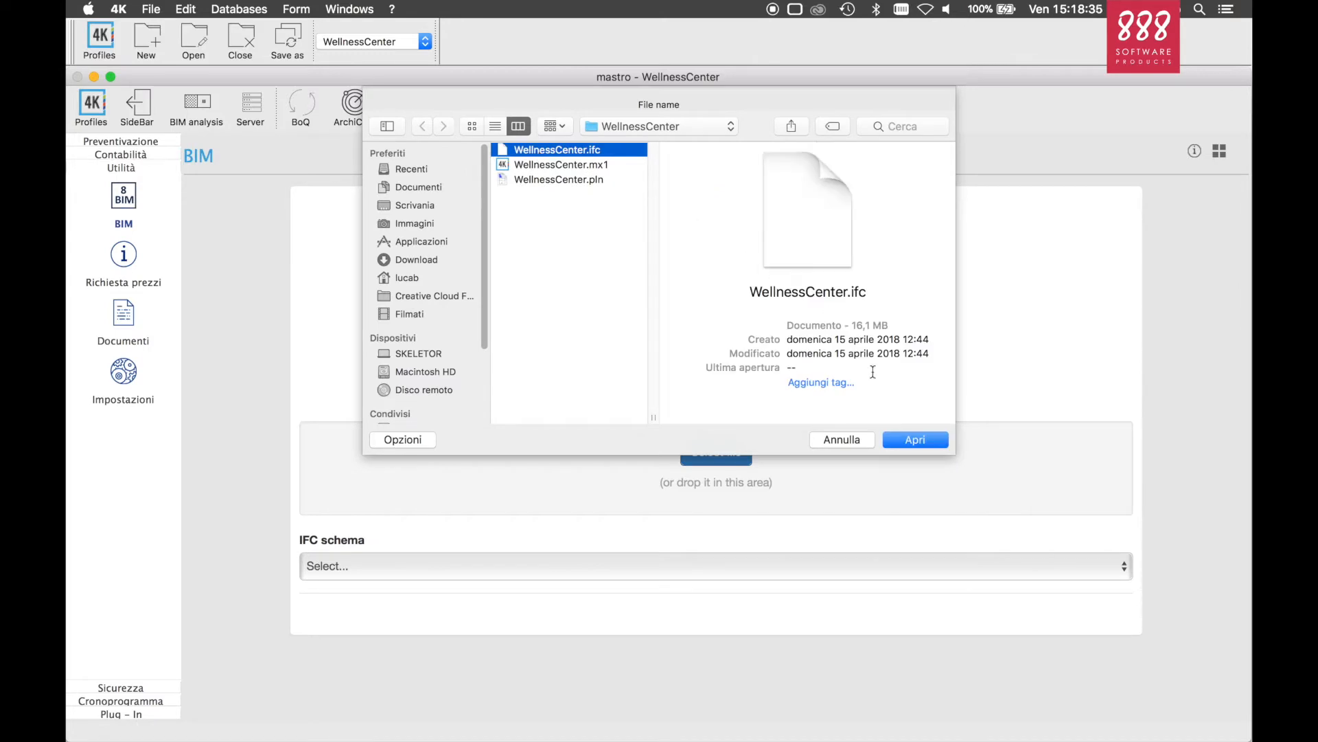
Import the WellnessCenter.ifc file as the BIM model and inspect the building from the curved entrance side
{"action": "left_click", "coordinate": [905, 443]}
{"action": "left_click", "coordinate": [1006, 635]}
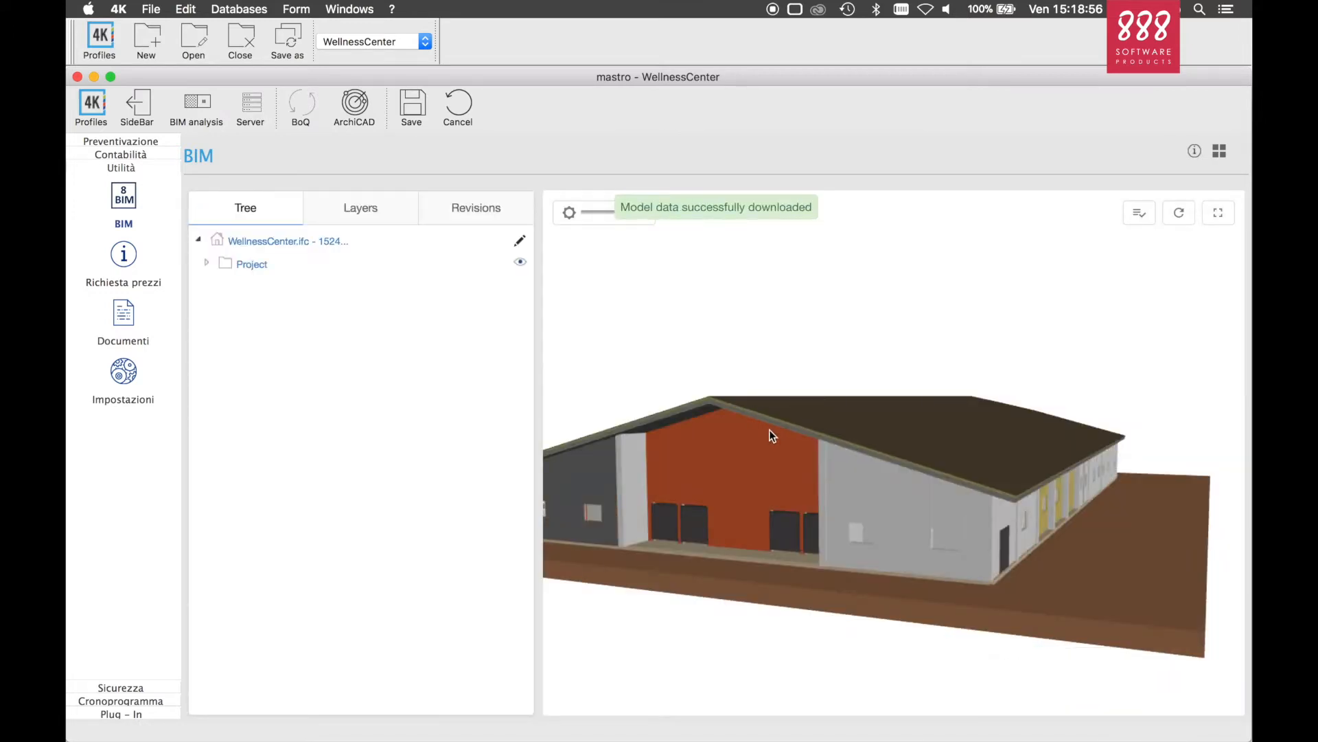
{"action": "left_click_drag", "start_coordinate": [793, 426], "coordinate": [991, 442]}
{"action": "left_click_drag", "start_coordinate": [815, 453], "coordinate": [910, 414]}
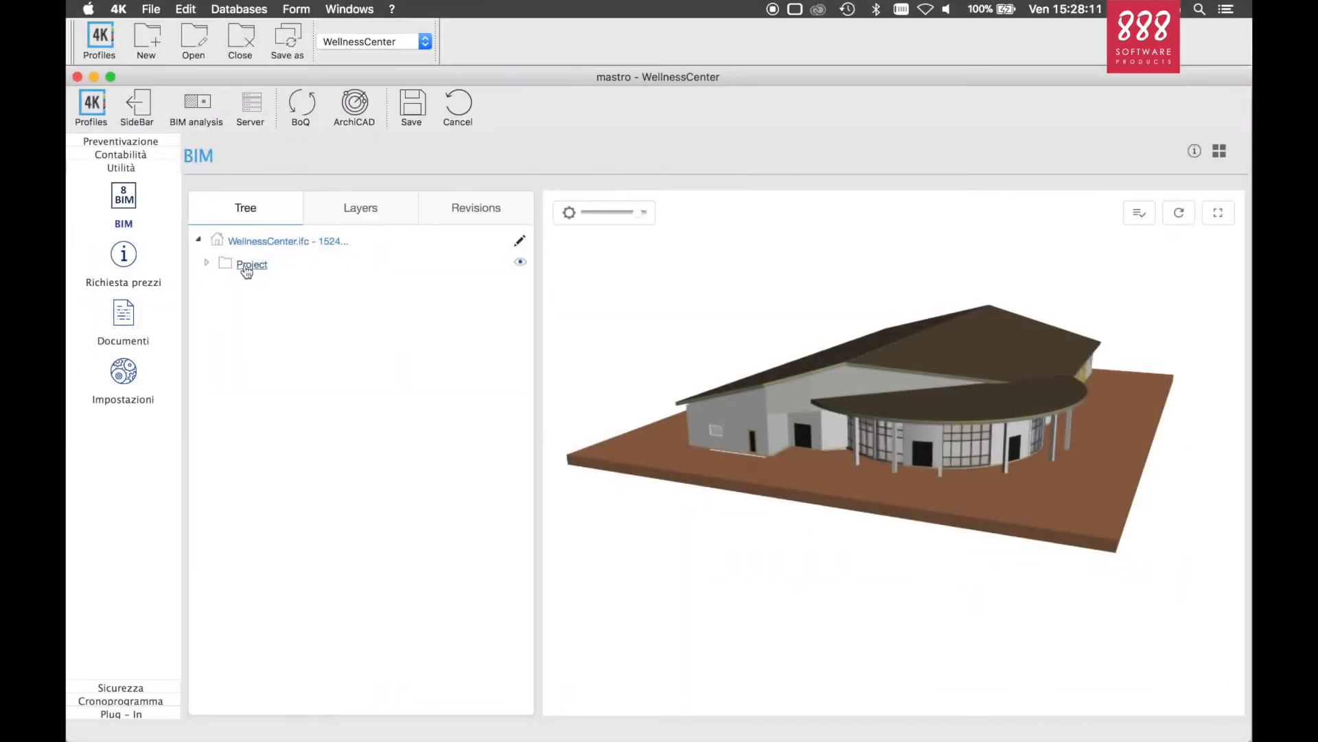
Expand the model tree through Project, Site and Building to show the element groups of 1. Story
{"action": "left_click", "coordinate": [247, 283]}
{"action": "left_click", "coordinate": [252, 313]}
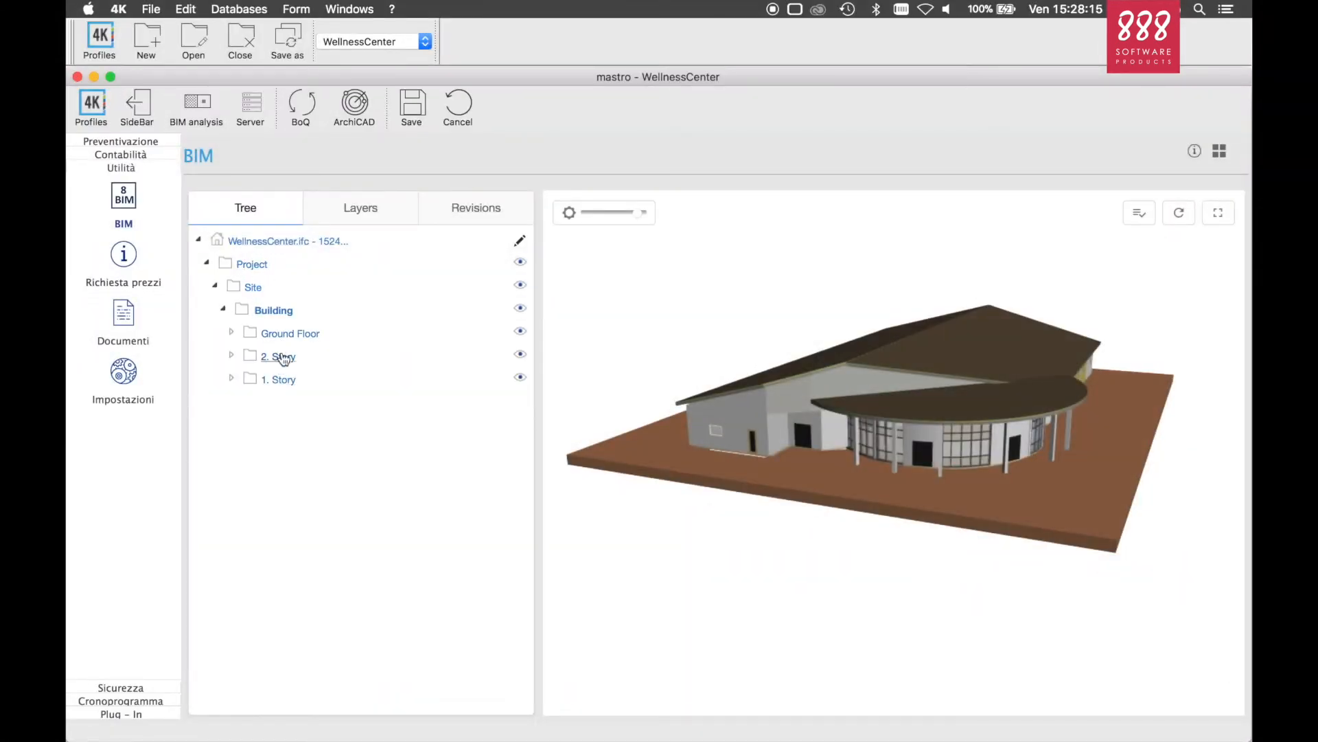
{"action": "left_click", "coordinate": [284, 379]}
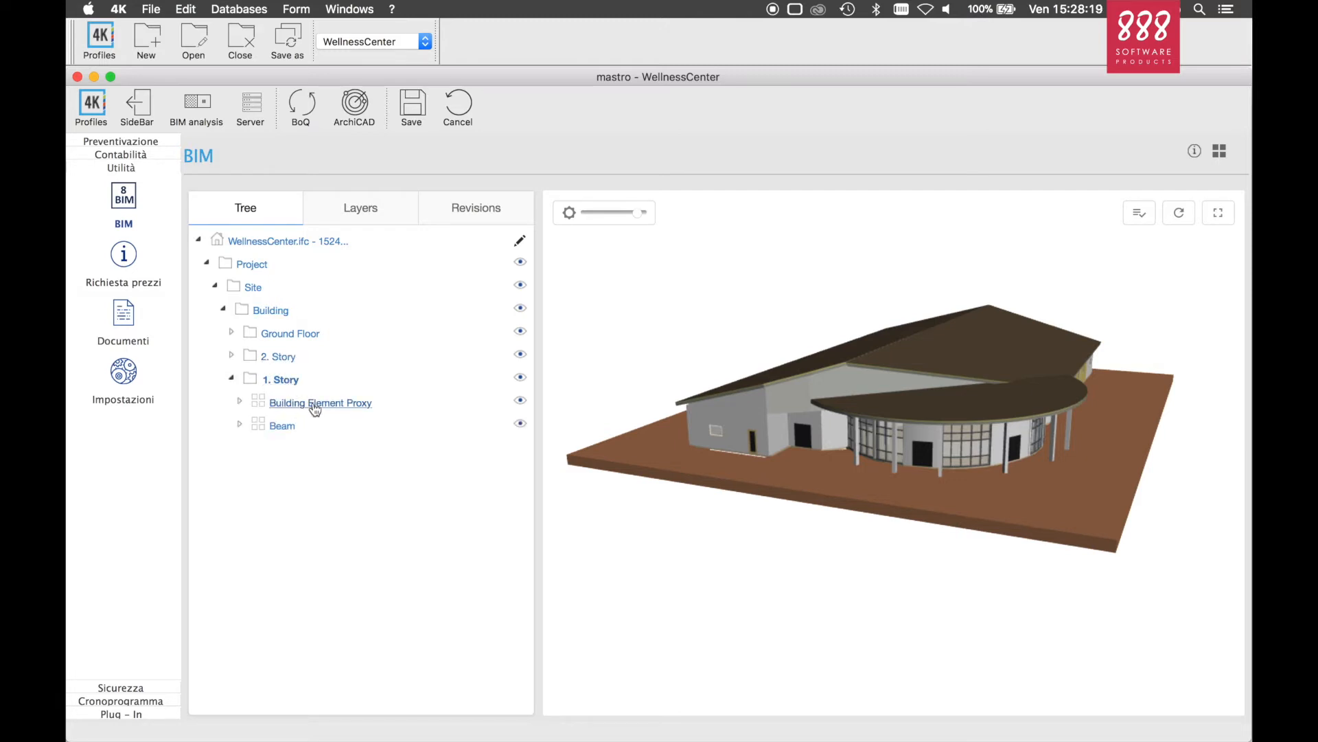
Select columns at the curved entrance in the 3D model to locate their PILASTRO 004 entries in the tree
{"action": "left_click_drag", "start_coordinate": [863, 328], "coordinate": [801, 315]}
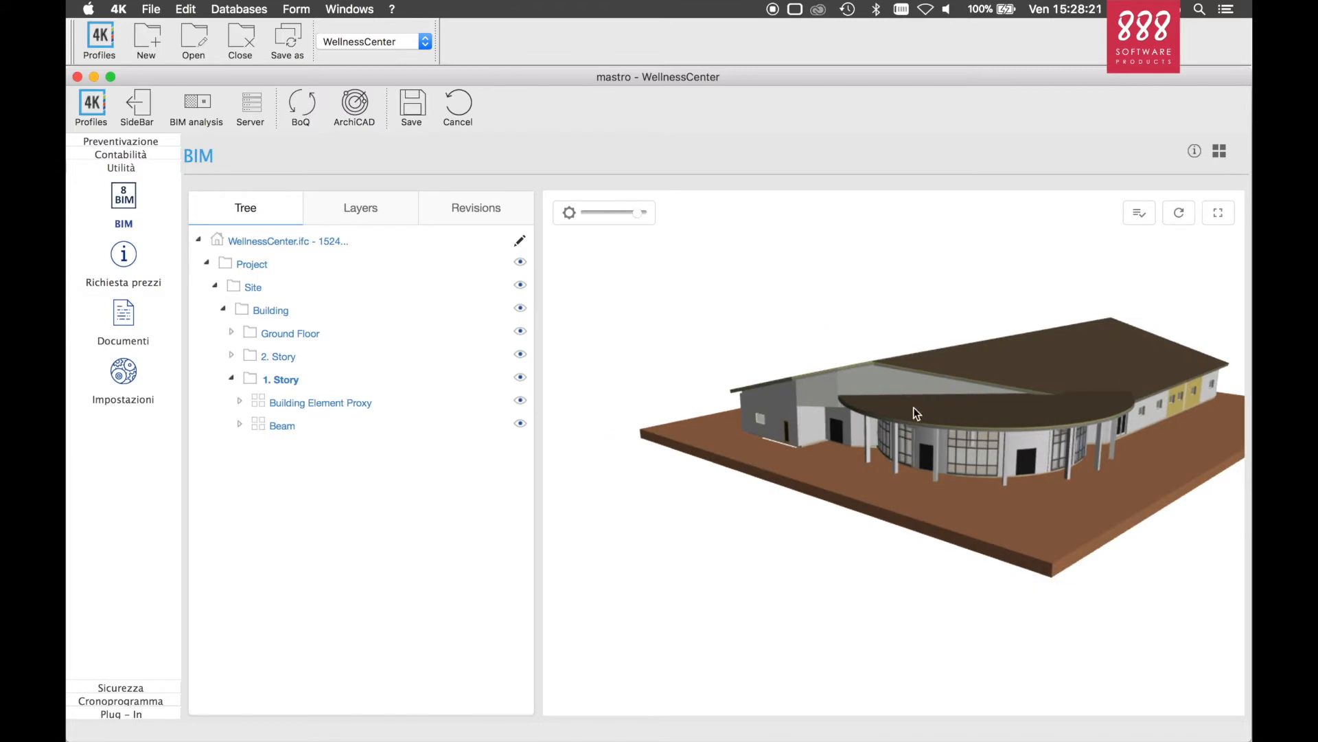
{"action": "left_click", "coordinate": [936, 441]}
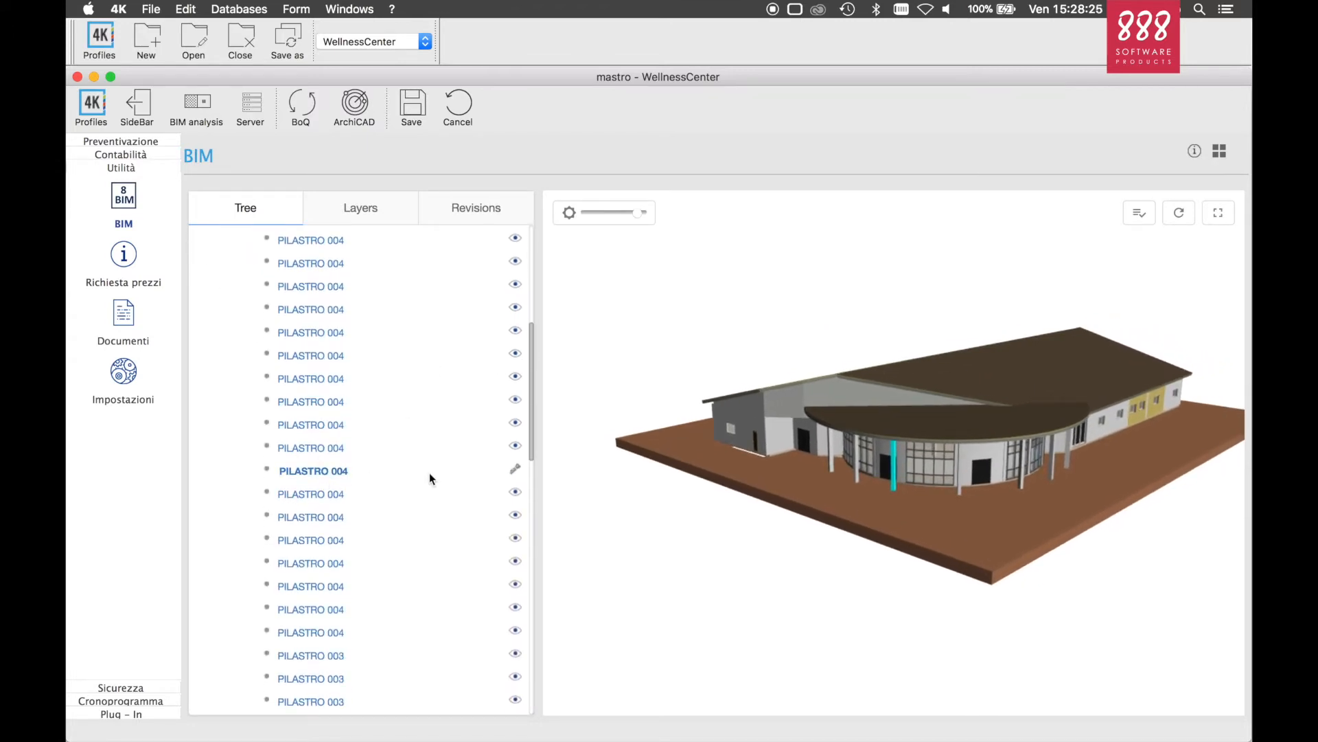
{"action": "left_click", "coordinate": [857, 458]}
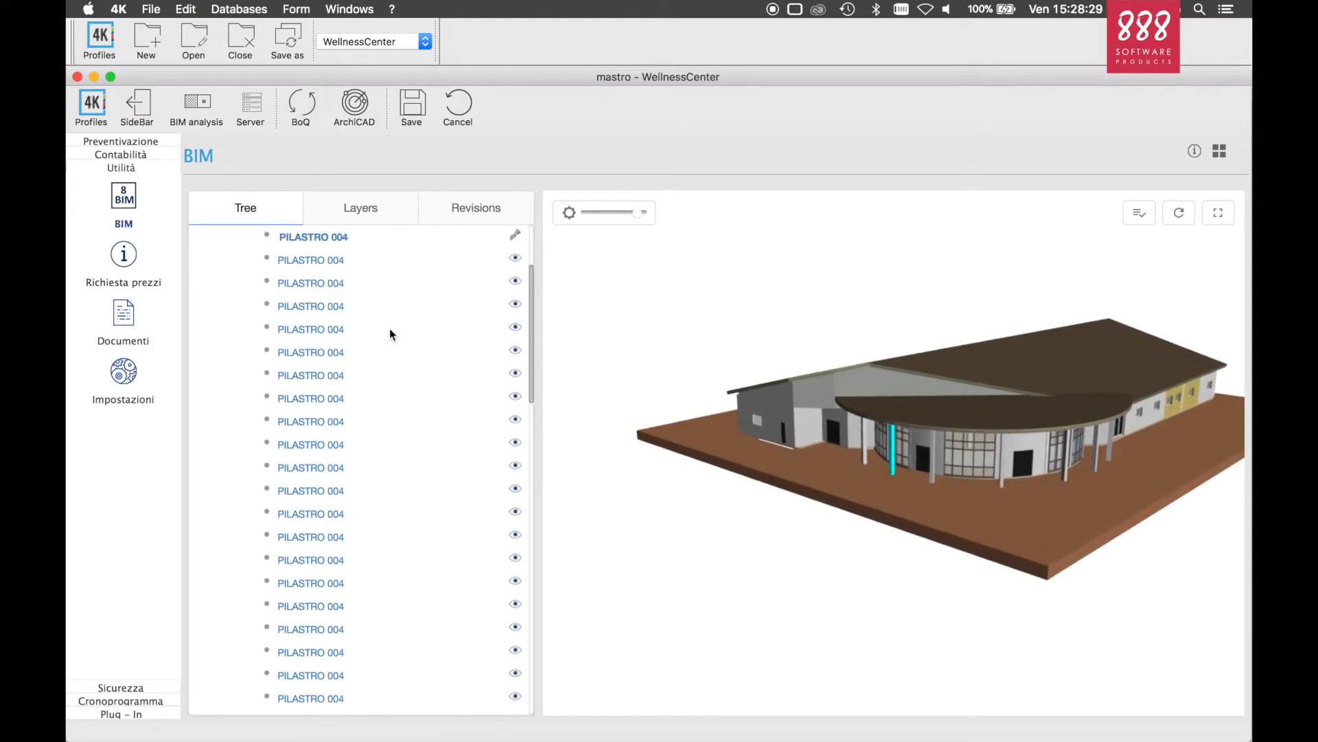
Collapse the Ground Floor's Column group and hide 1. Story to inspect the building's interior walls
{"action": "scroll", "coordinate": [476, 293], "scroll_direction": "up", "scroll_amount": 1}
{"action": "scroll", "coordinate": [460, 299], "scroll_direction": "up", "scroll_amount": 3}
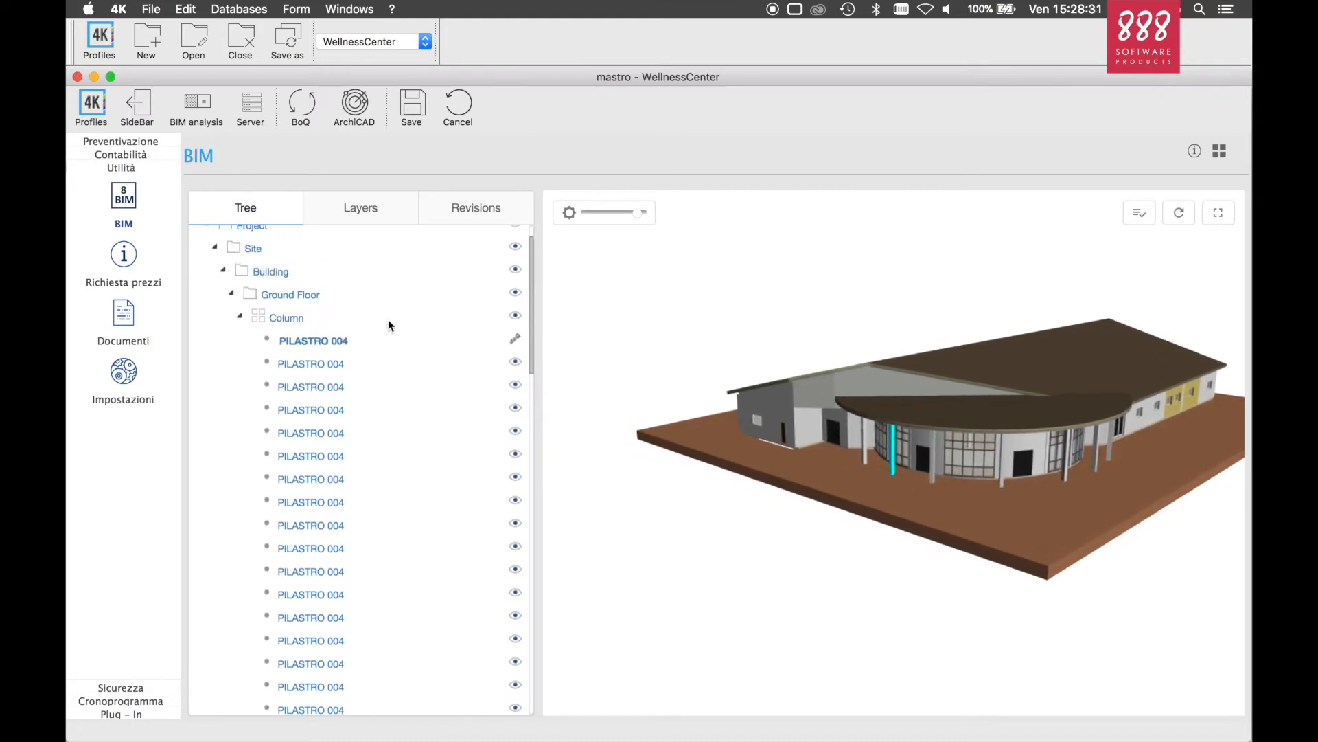
{"action": "left_click", "coordinate": [239, 316]}
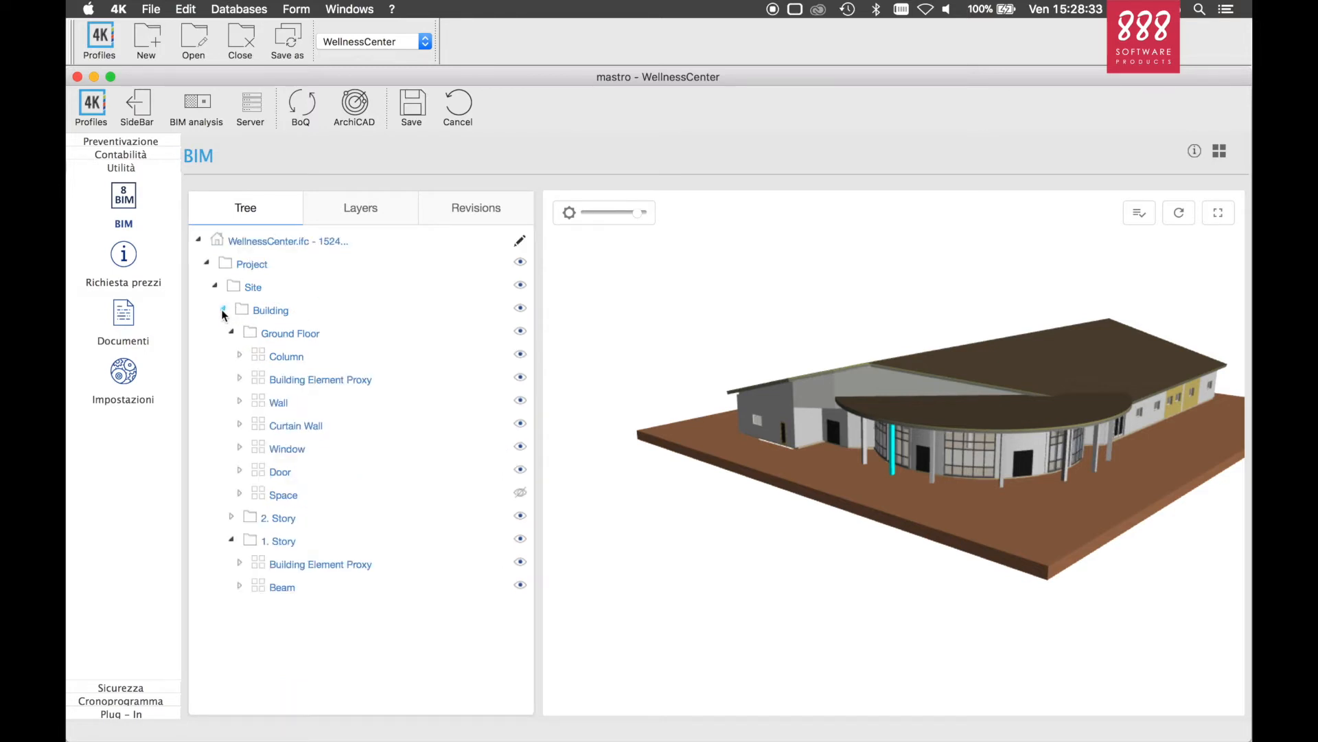
{"action": "left_click", "coordinate": [521, 540]}
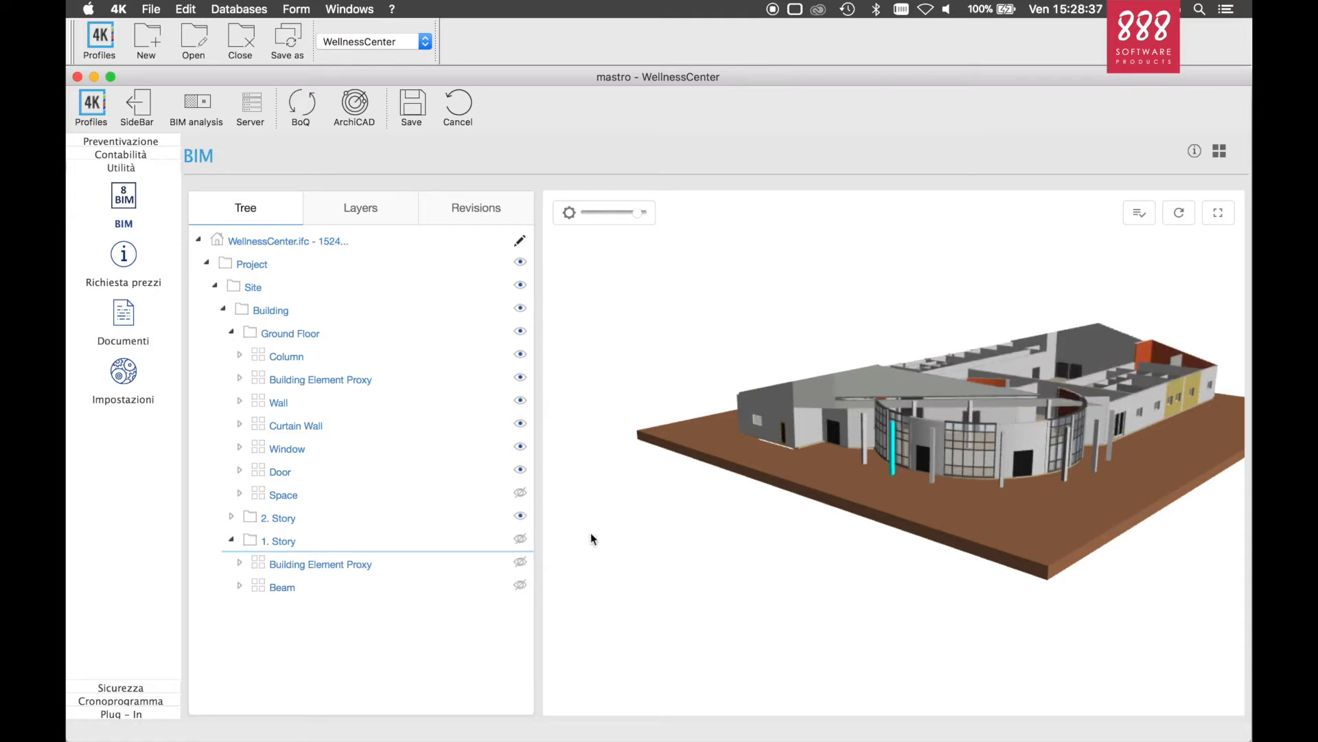
{"action": "left_click_drag", "start_coordinate": [1032, 408], "coordinate": [872, 416]}
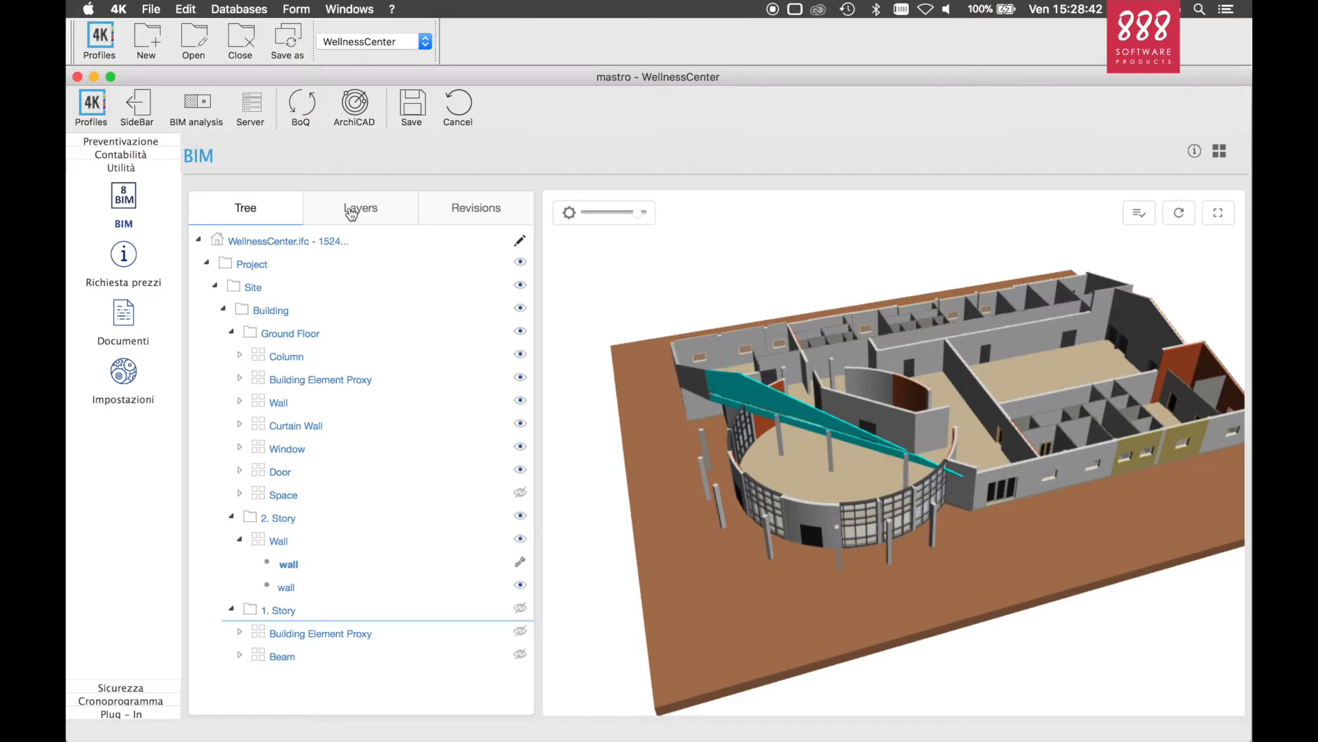
Highlight the Curtain Wall layer in the model and darken the viewer background
{"action": "left_click", "coordinate": [352, 214]}
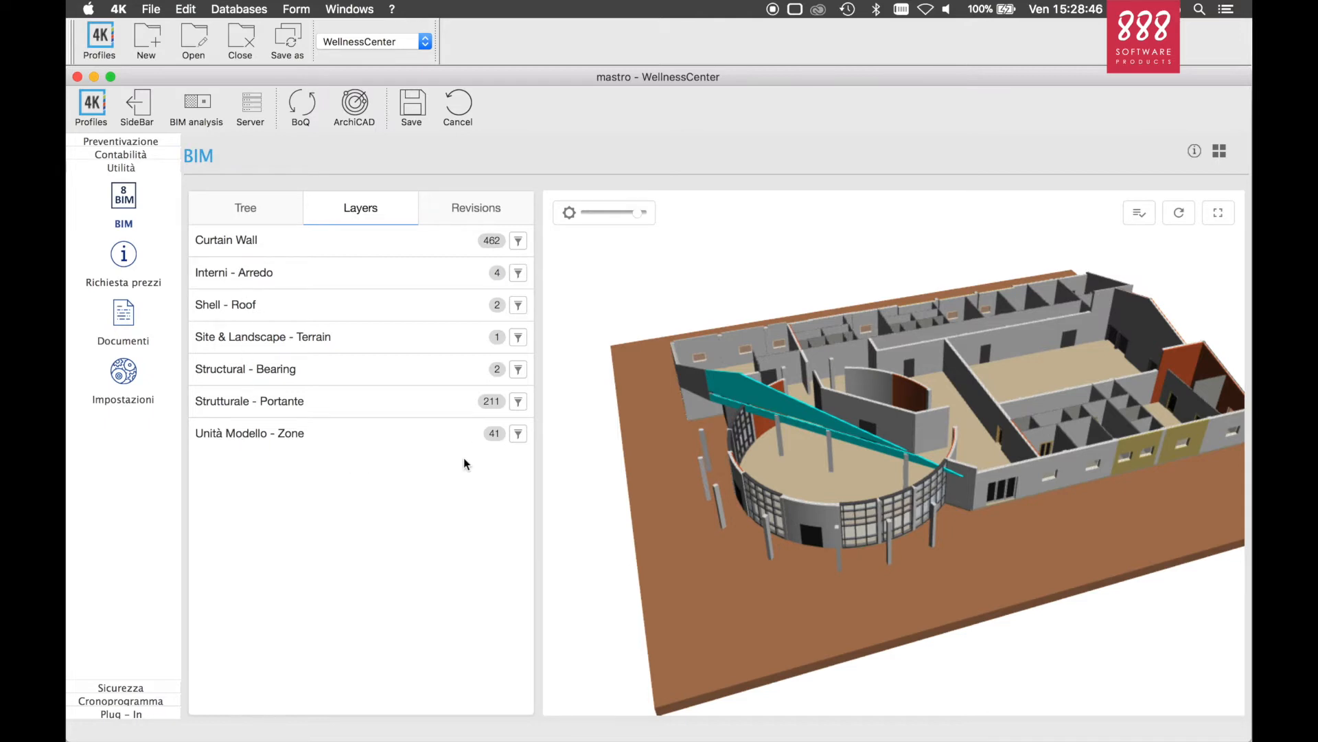
{"action": "left_click", "coordinate": [519, 241]}
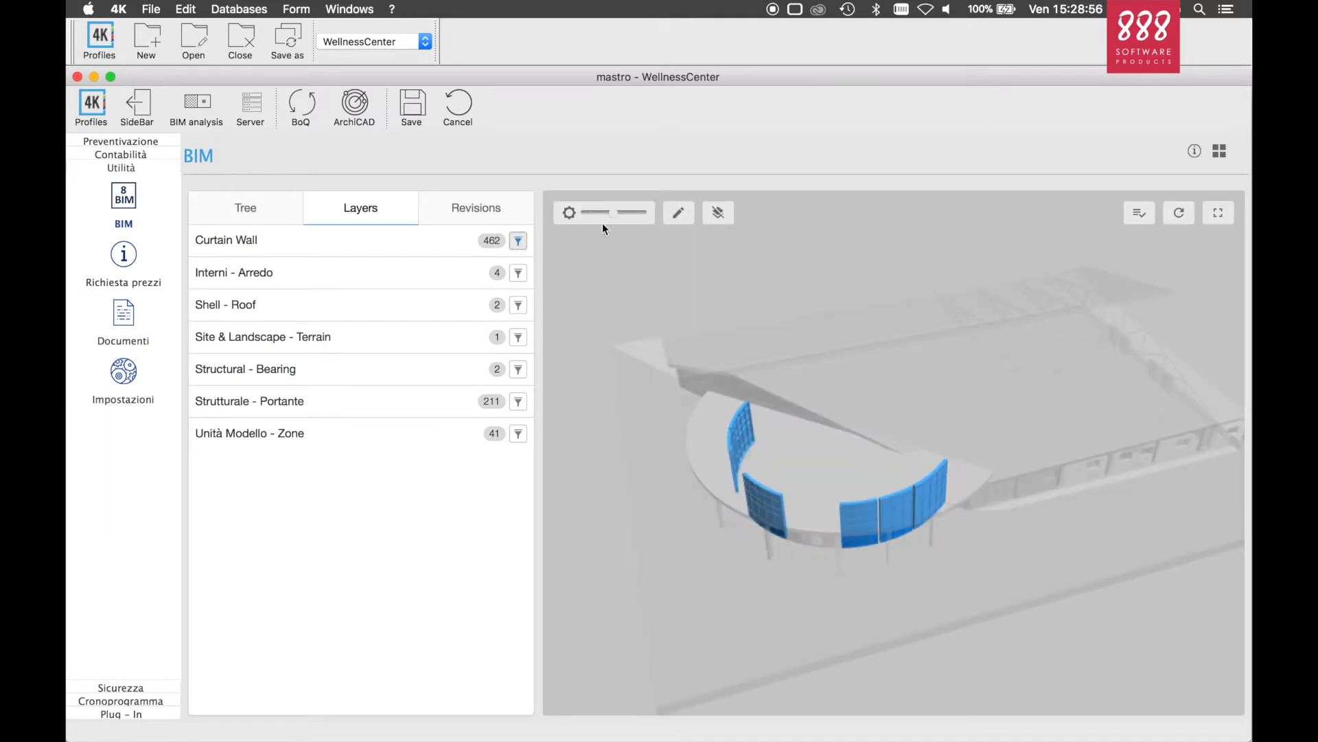
{"action": "mouse_move", "coordinate": [606, 213]}
{"action": "left_mouse_down"}
{"action": "mouse_move", "coordinate": [594, 214]}
{"action": "mouse_move", "coordinate": [613, 221]}
{"action": "left_mouse_up"}
{"action": "left_click", "coordinate": [679, 220]}
{"action": "left_click", "coordinate": [678, 219]}
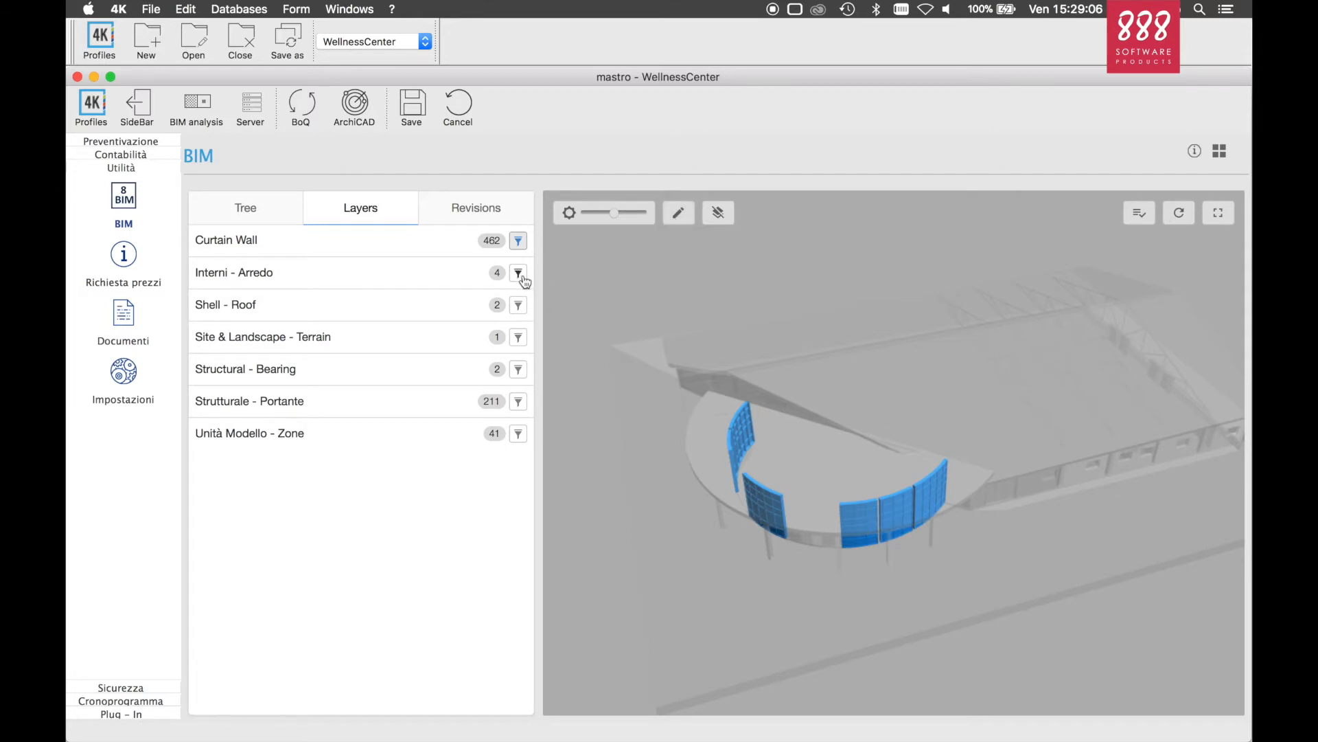
Switch the highlighting from Curtain Wall to the Strutturale - Portante layer and clear the layer filter
{"action": "left_click", "coordinate": [518, 402]}
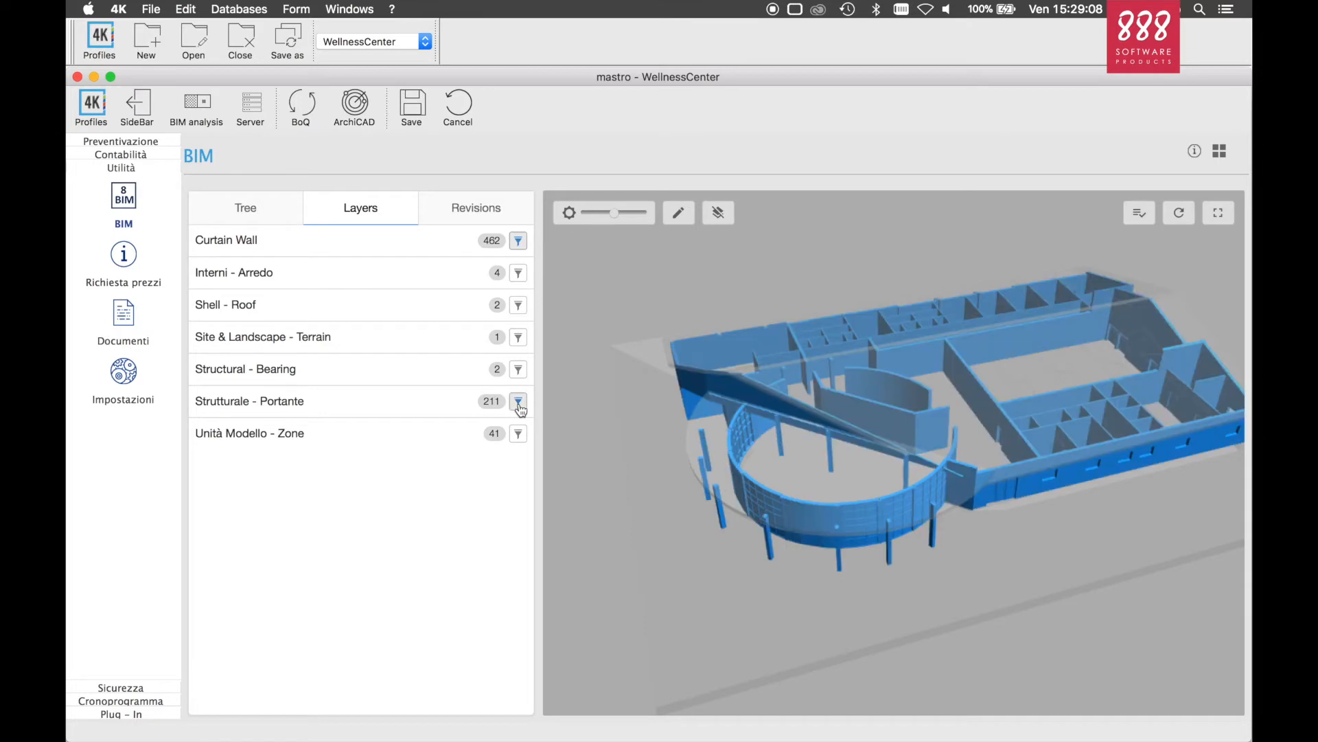
{"action": "left_click", "coordinate": [518, 242]}
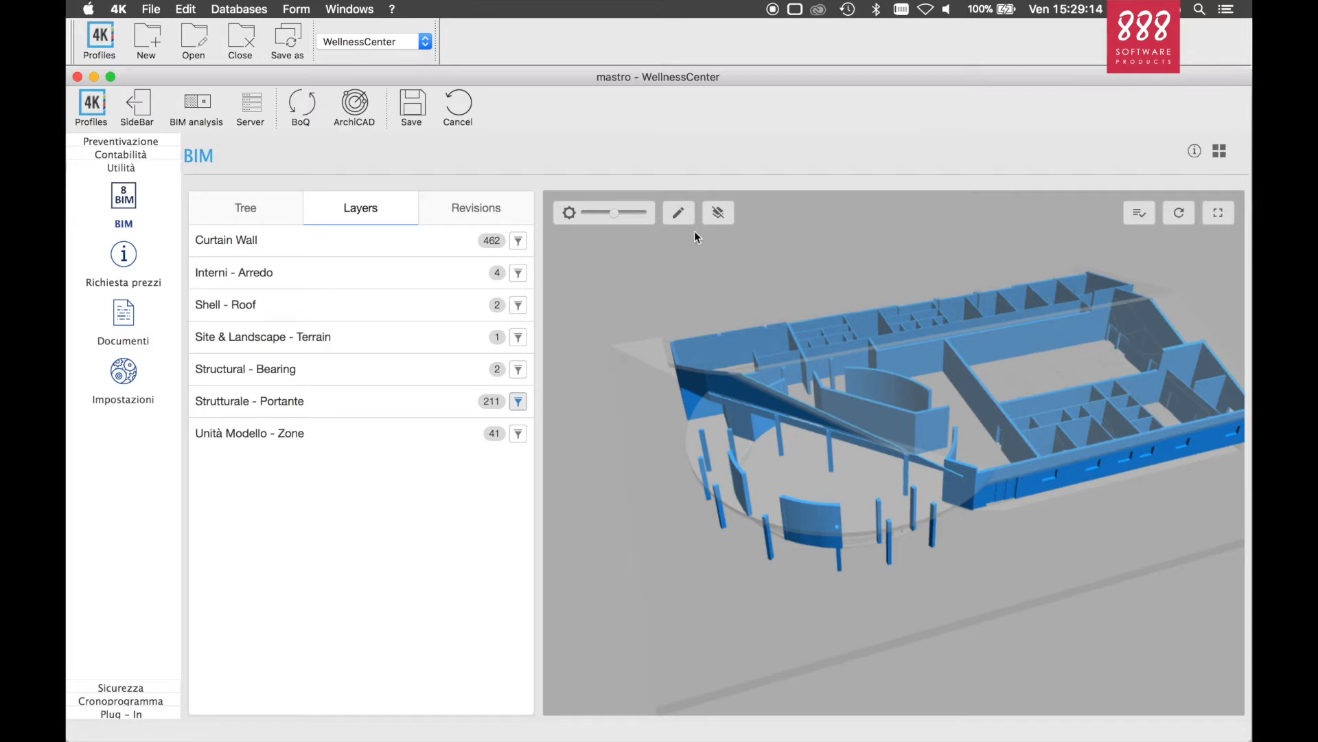
{"action": "left_click", "coordinate": [723, 219]}
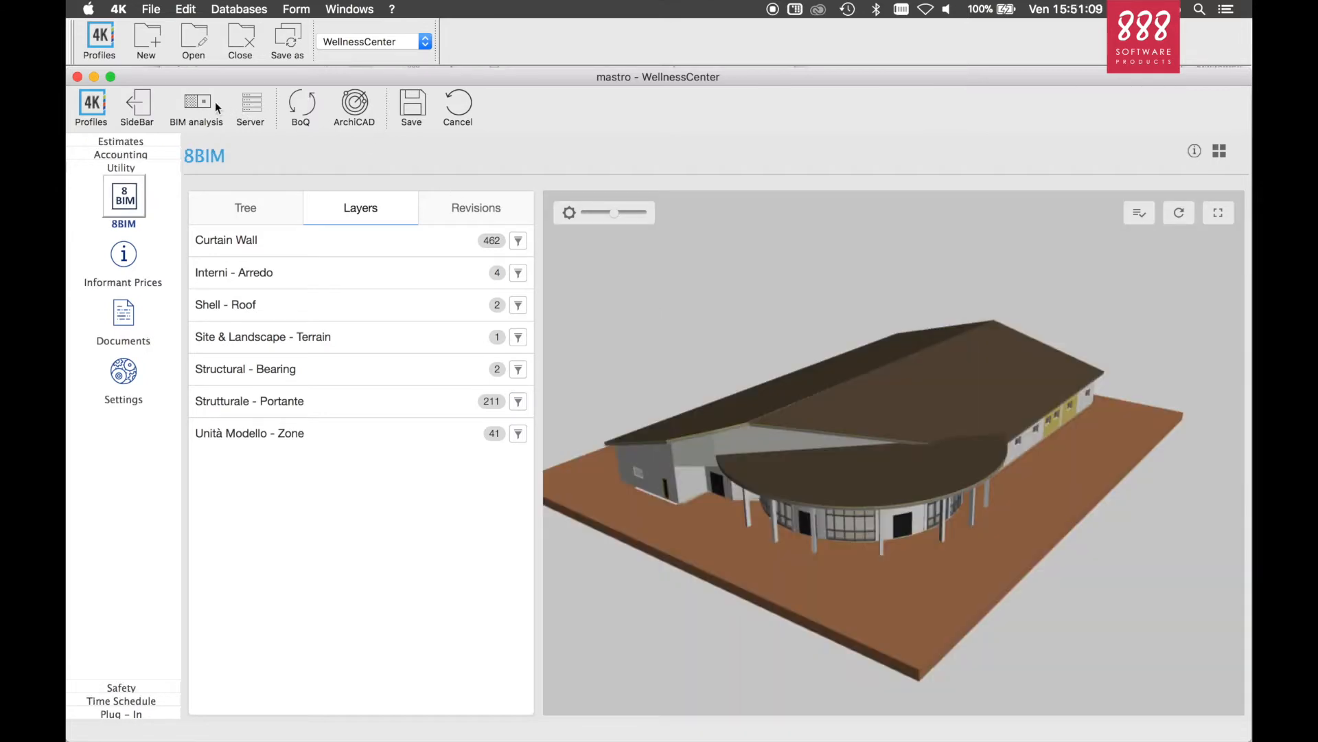
Open the BIM analysis and choose the 100 Block Double Plastered 125 type in the Wall category
{"action": "left_click", "coordinate": [208, 101]}
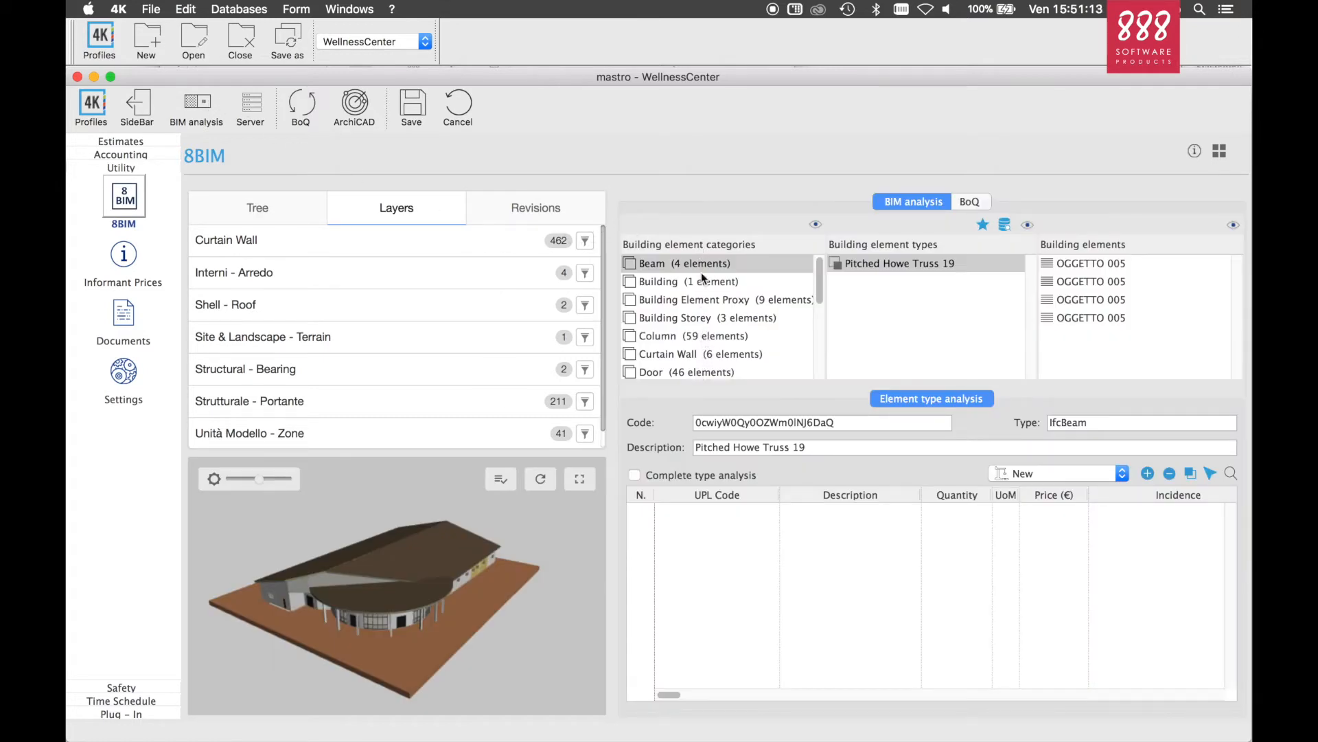
{"action": "scroll", "coordinate": [698, 319], "scroll_direction": "down", "scroll_amount": 5}
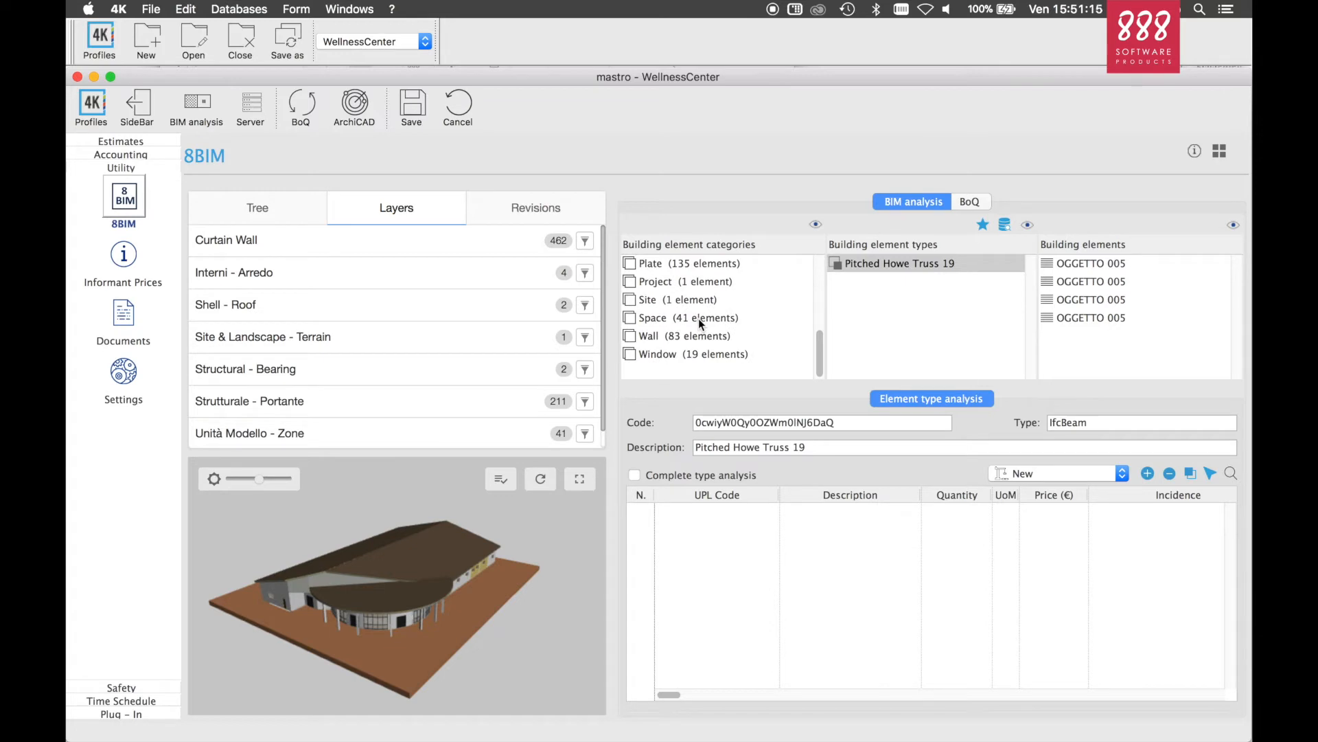
{"action": "scroll", "coordinate": [699, 318], "scroll_direction": "up", "scroll_amount": 5}
{"action": "scroll", "coordinate": [701, 322], "scroll_direction": "down", "scroll_amount": 5}
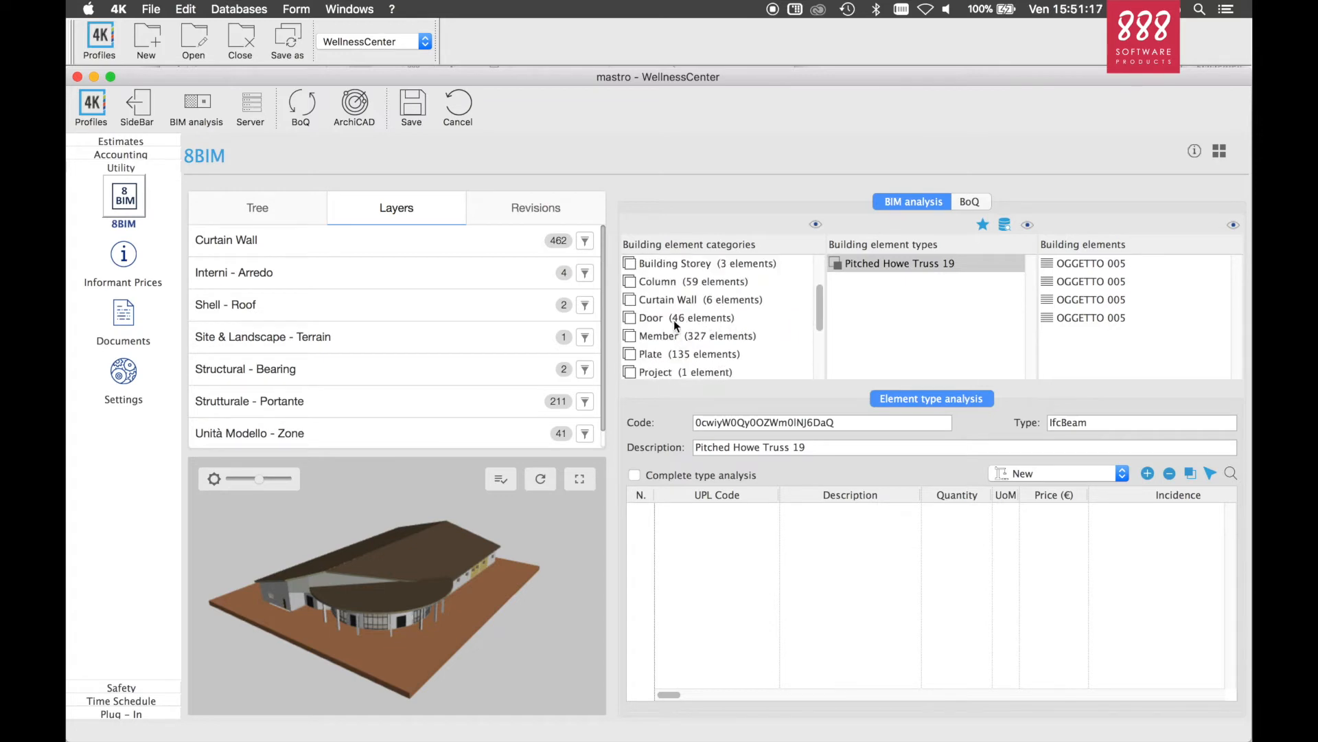
{"action": "left_click", "coordinate": [676, 340]}
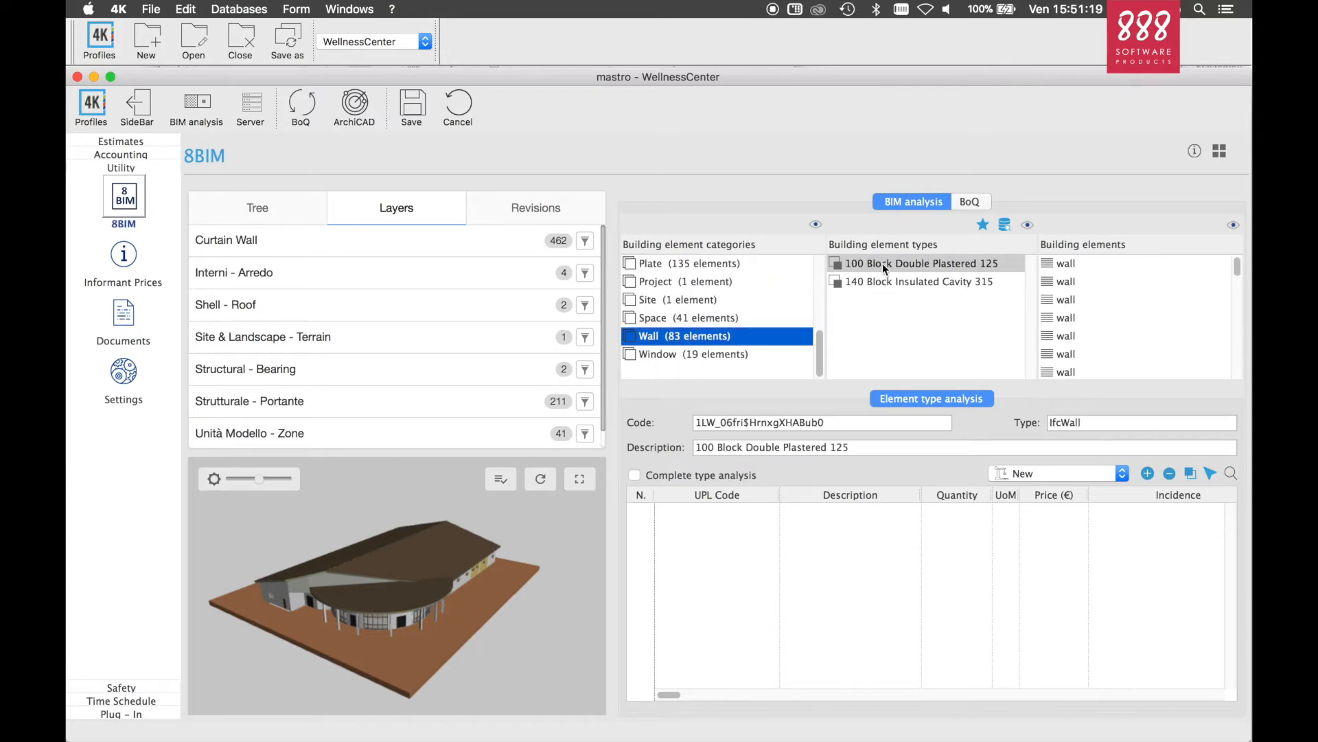
{"action": "left_click", "coordinate": [973, 270]}
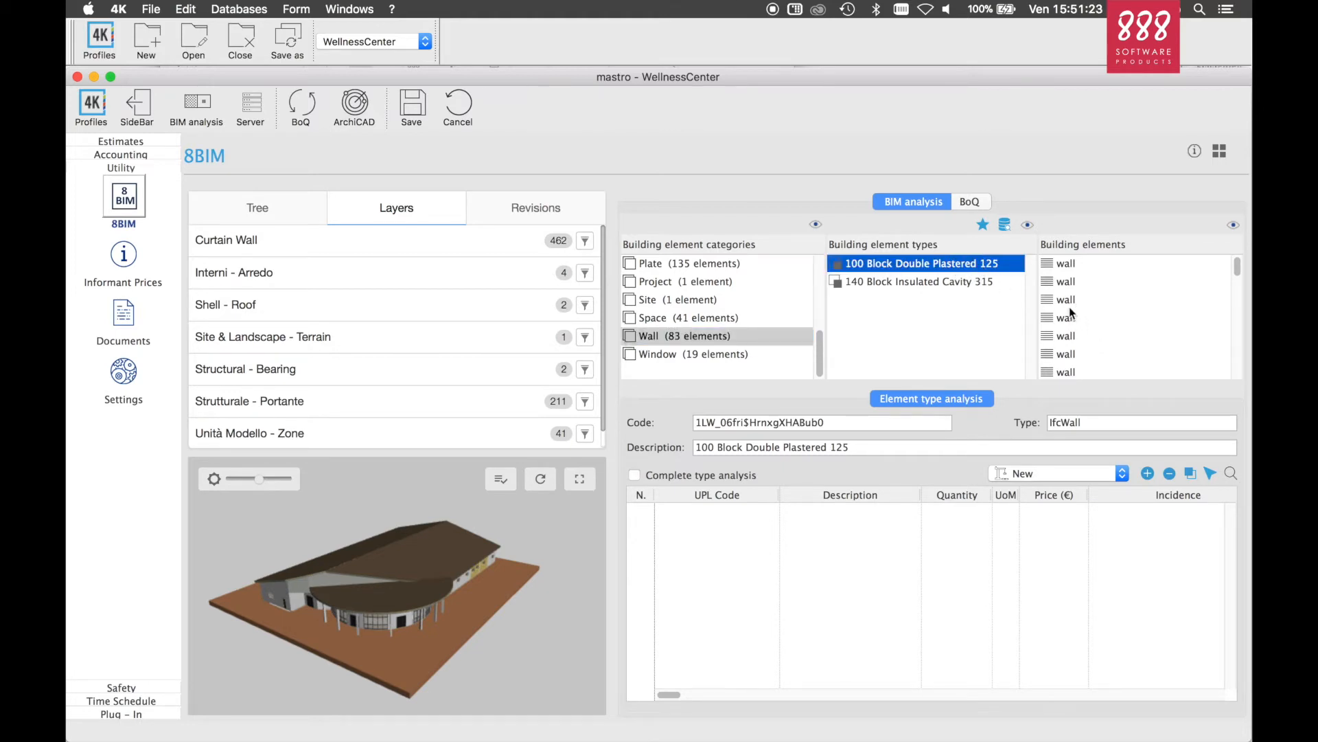
Highlight all Wall elements in the model, followed by the 100 Block Double Plastered 125 and 140 Block Insulated Cavity 315 types separately
{"action": "left_click", "coordinate": [712, 335]}
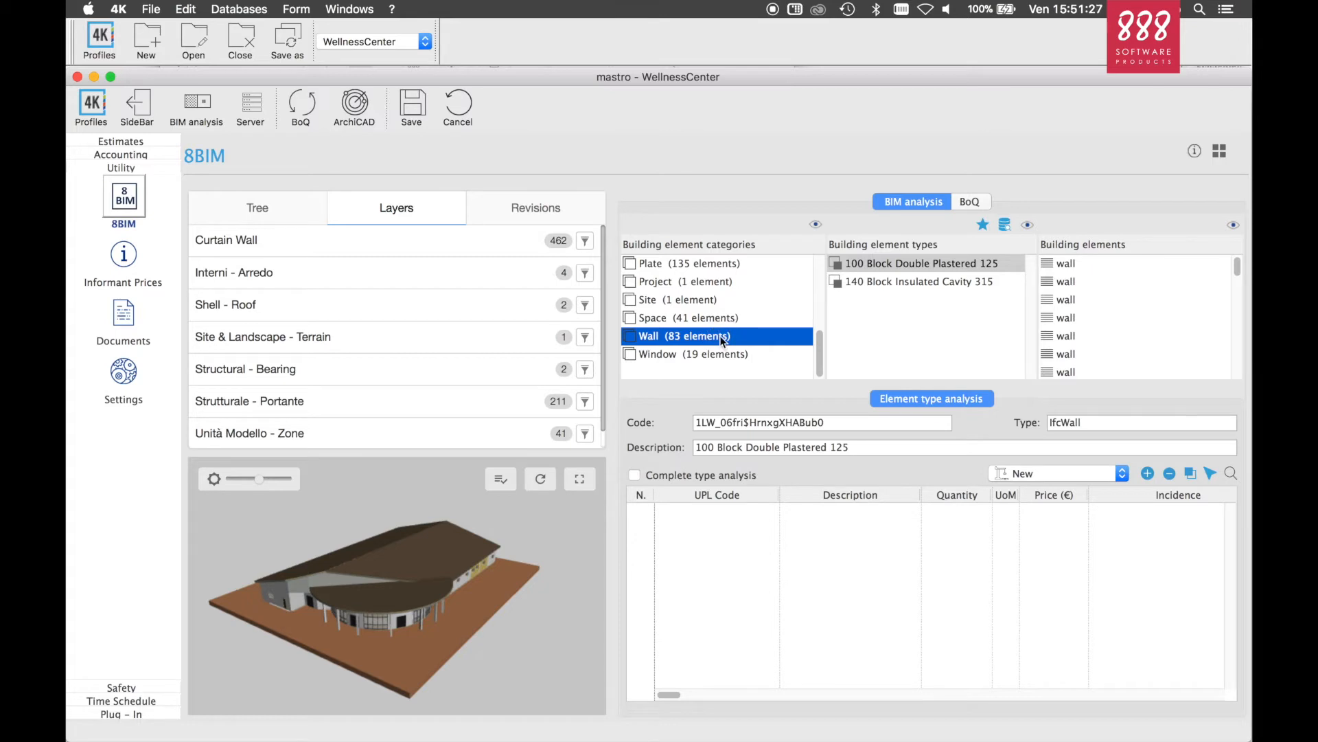
{"action": "left_click", "coordinate": [813, 225]}
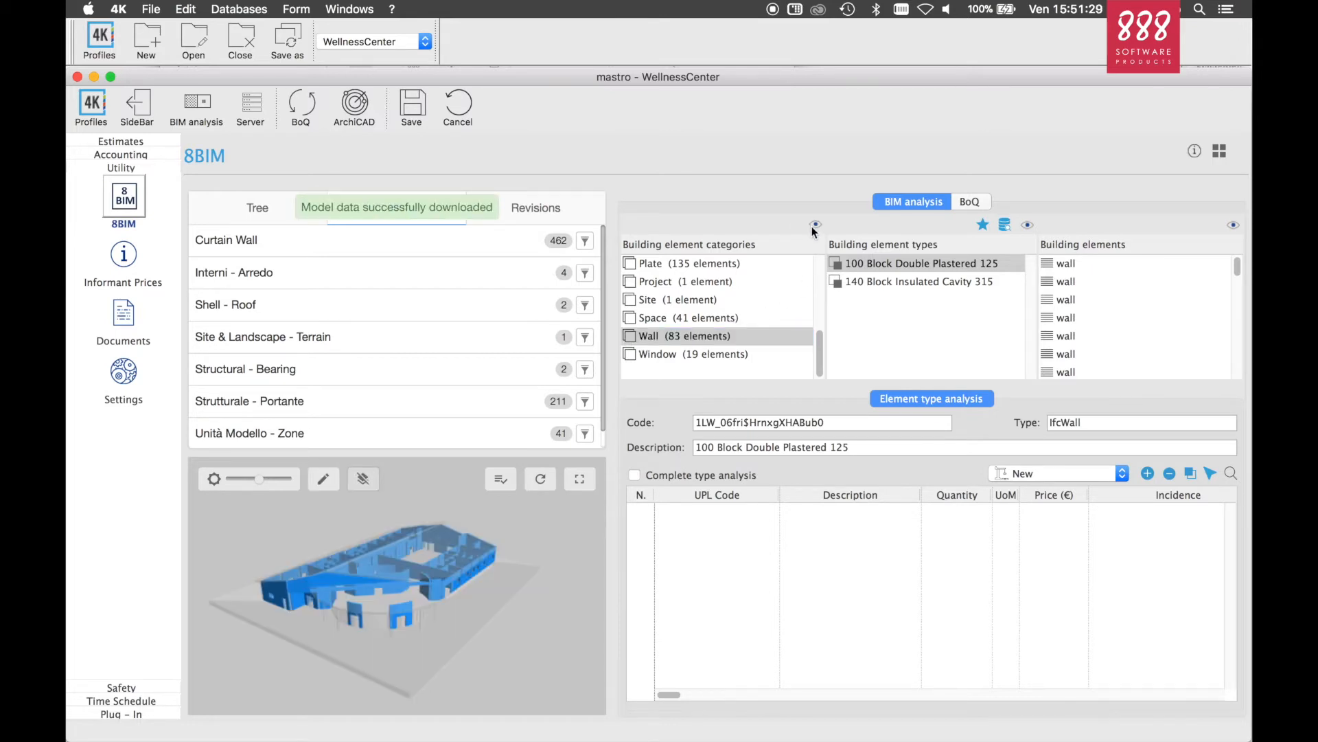
{"action": "left_click", "coordinate": [857, 266]}
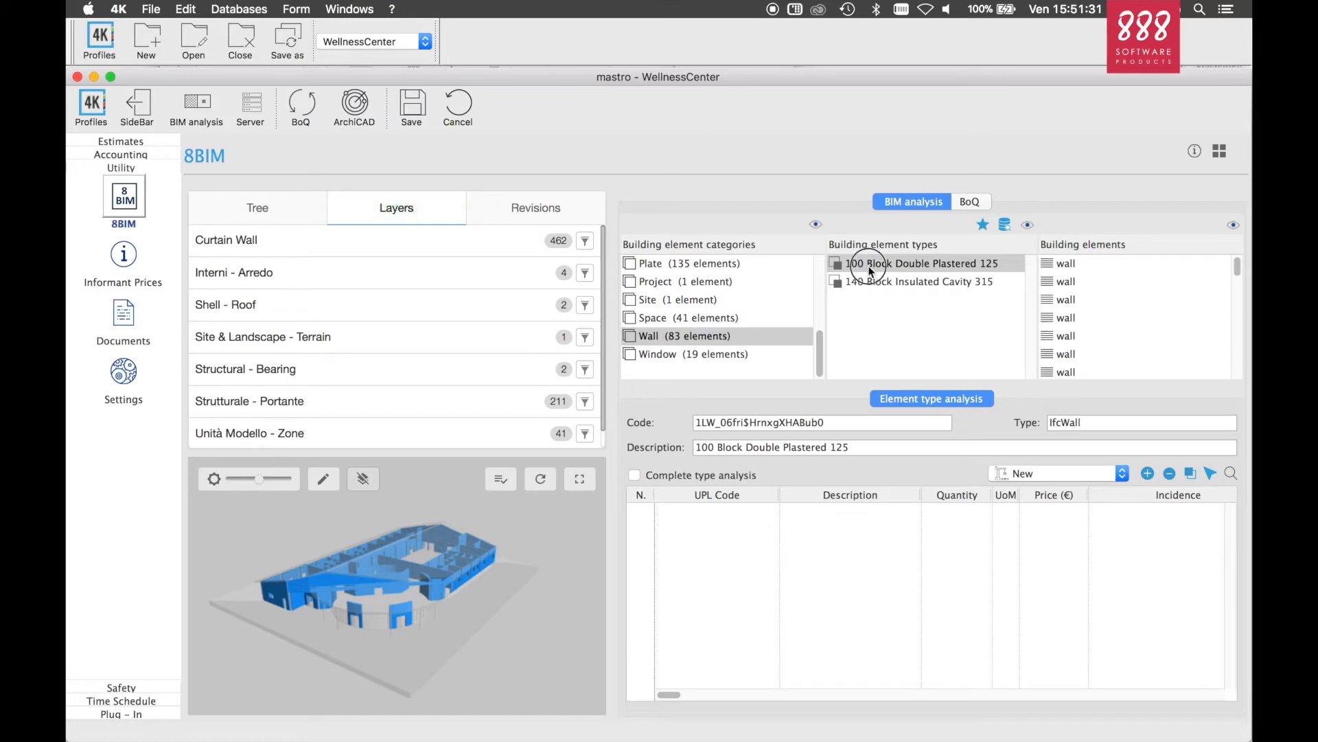
{"action": "left_click", "coordinate": [1028, 225]}
{"action": "left_click", "coordinate": [997, 281]}
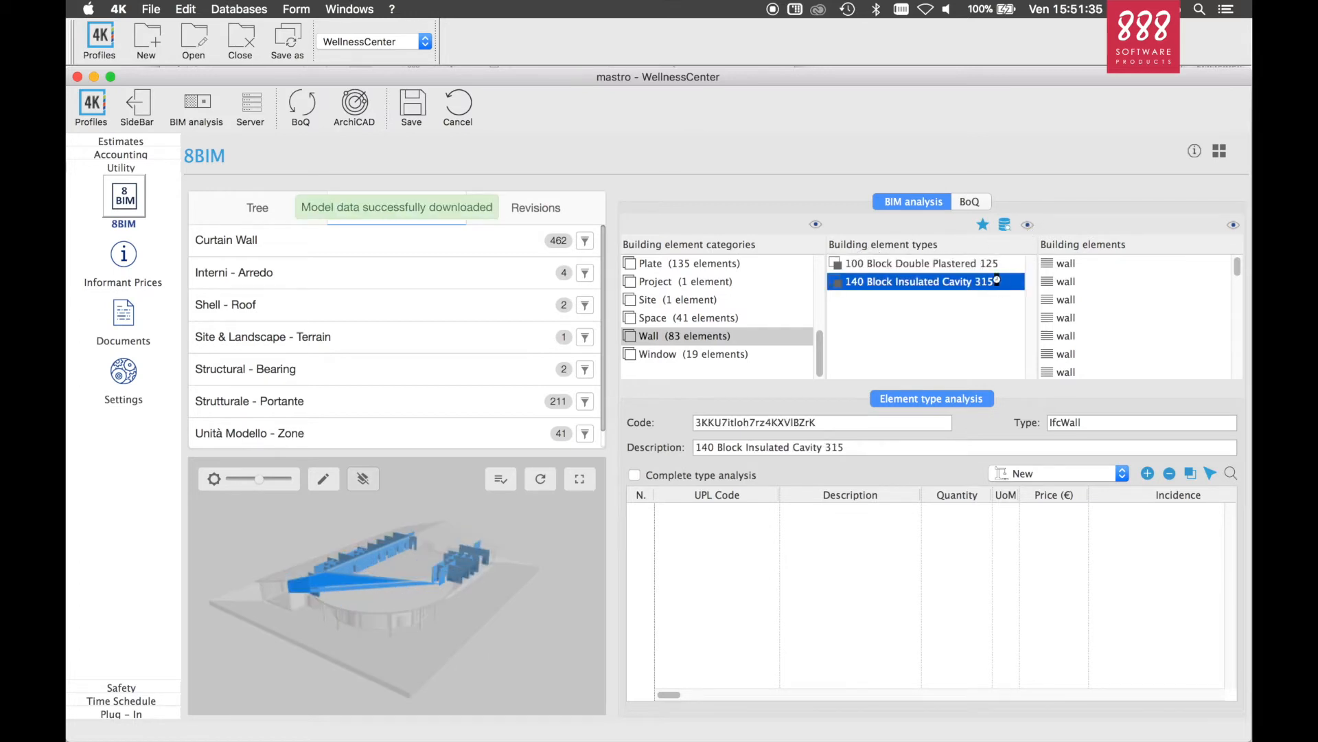
{"action": "left_click", "coordinate": [1028, 225]}
Select a single wall of type 100 Block Double Plastered 125 and examine its Abaco and base quantities
{"action": "left_click", "coordinate": [995, 264]}
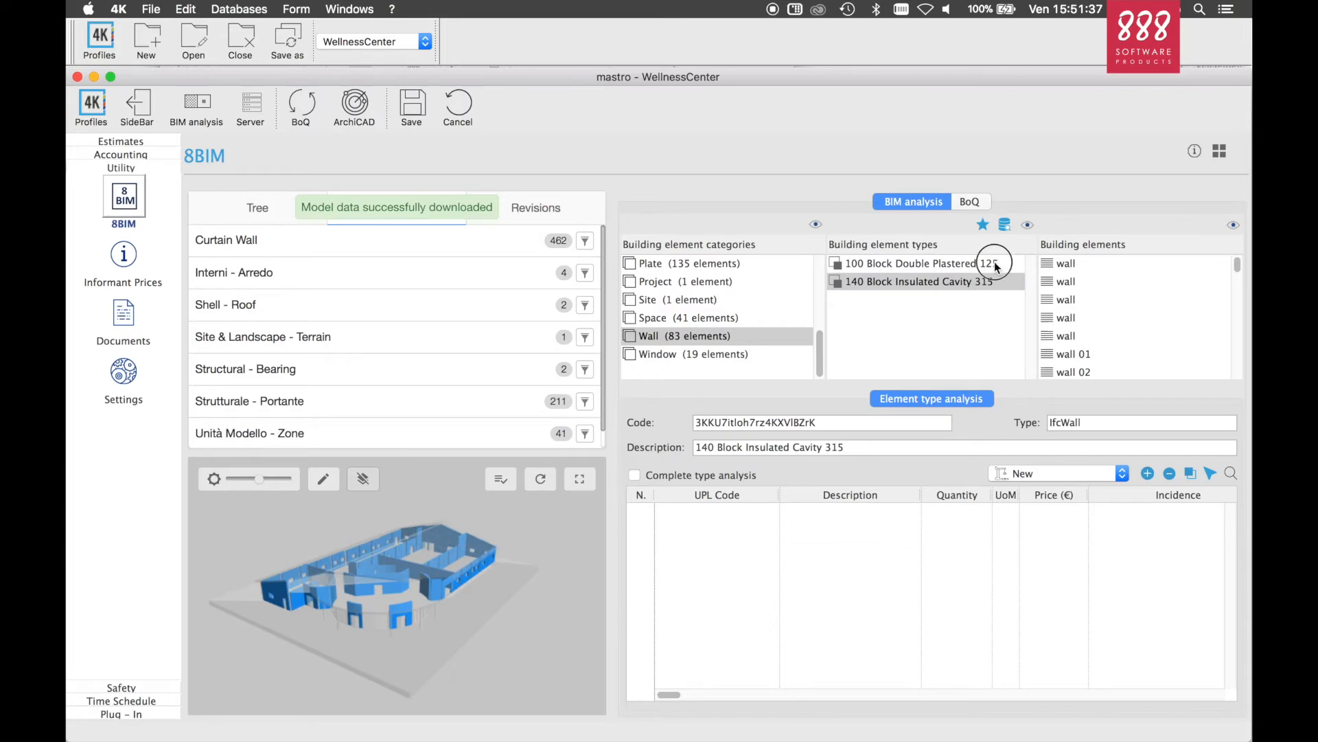
{"action": "left_click", "coordinate": [1067, 318]}
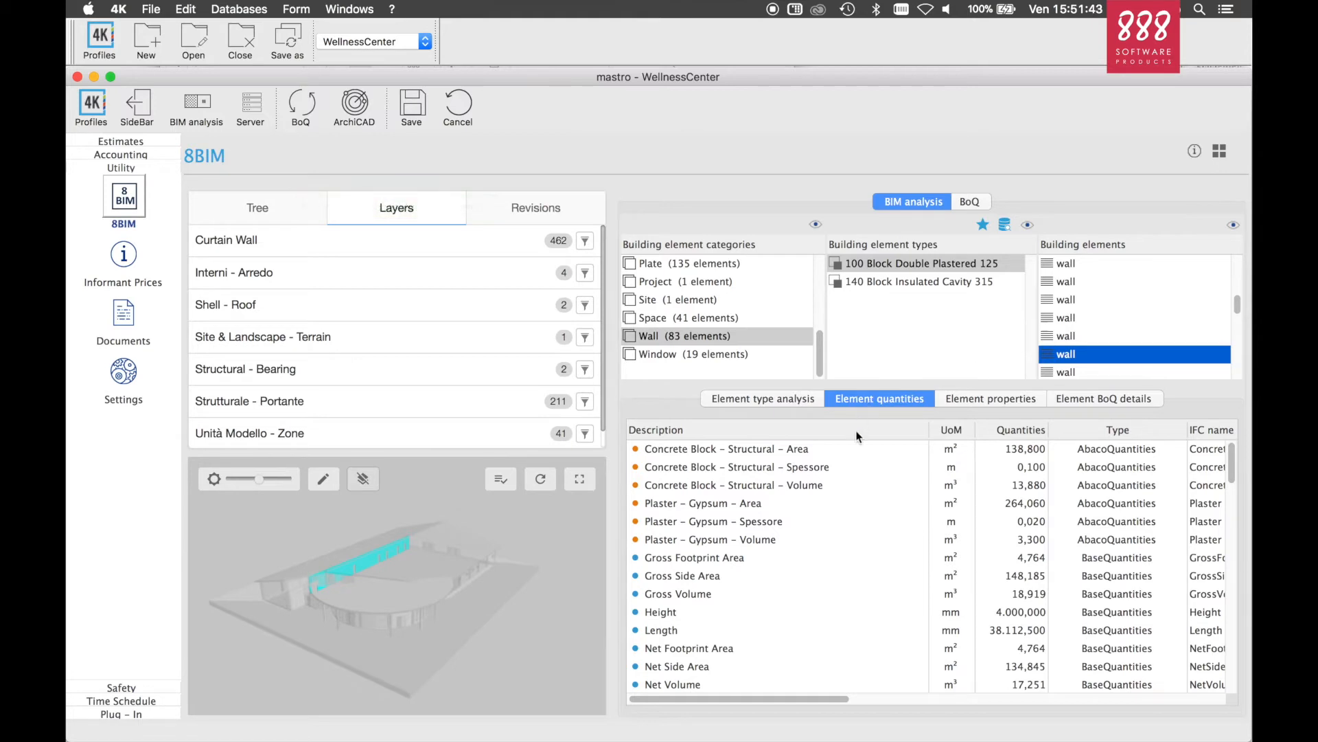
{"action": "left_click", "coordinate": [1038, 467]}
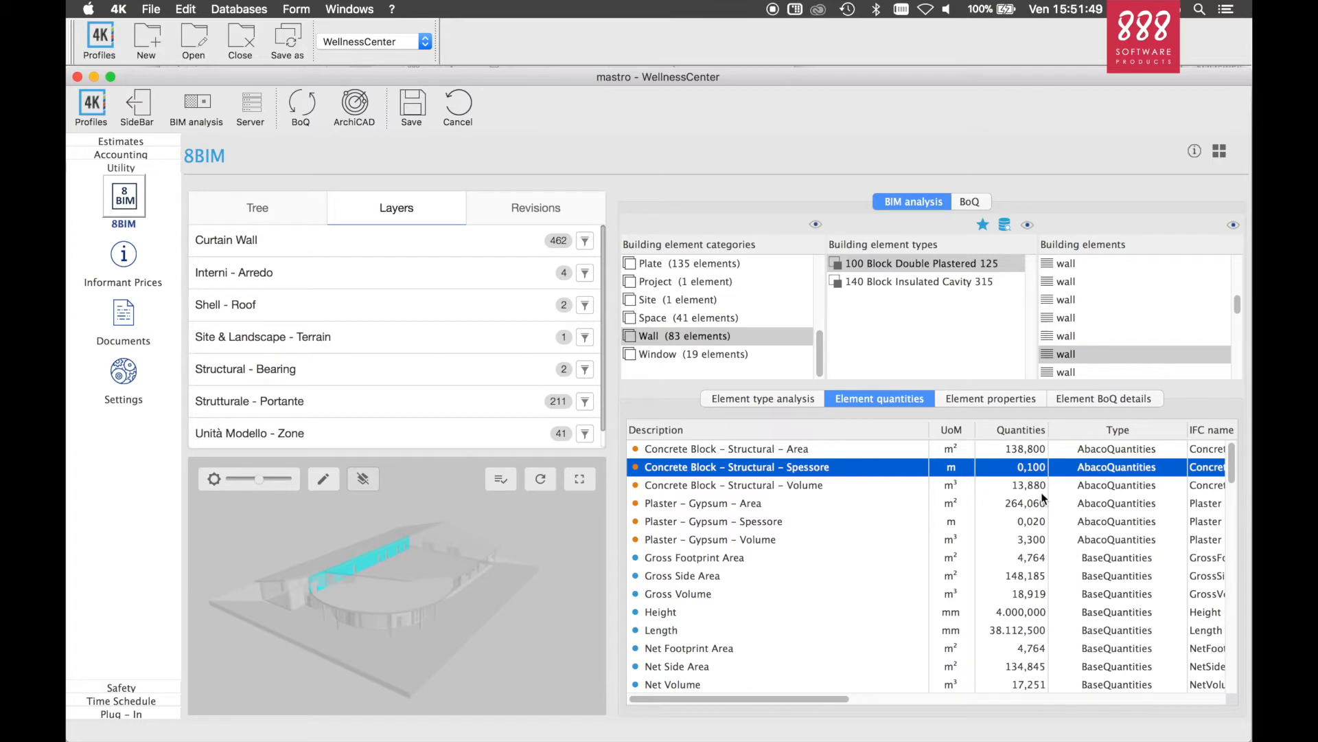
{"action": "left_click", "coordinate": [1043, 558]}
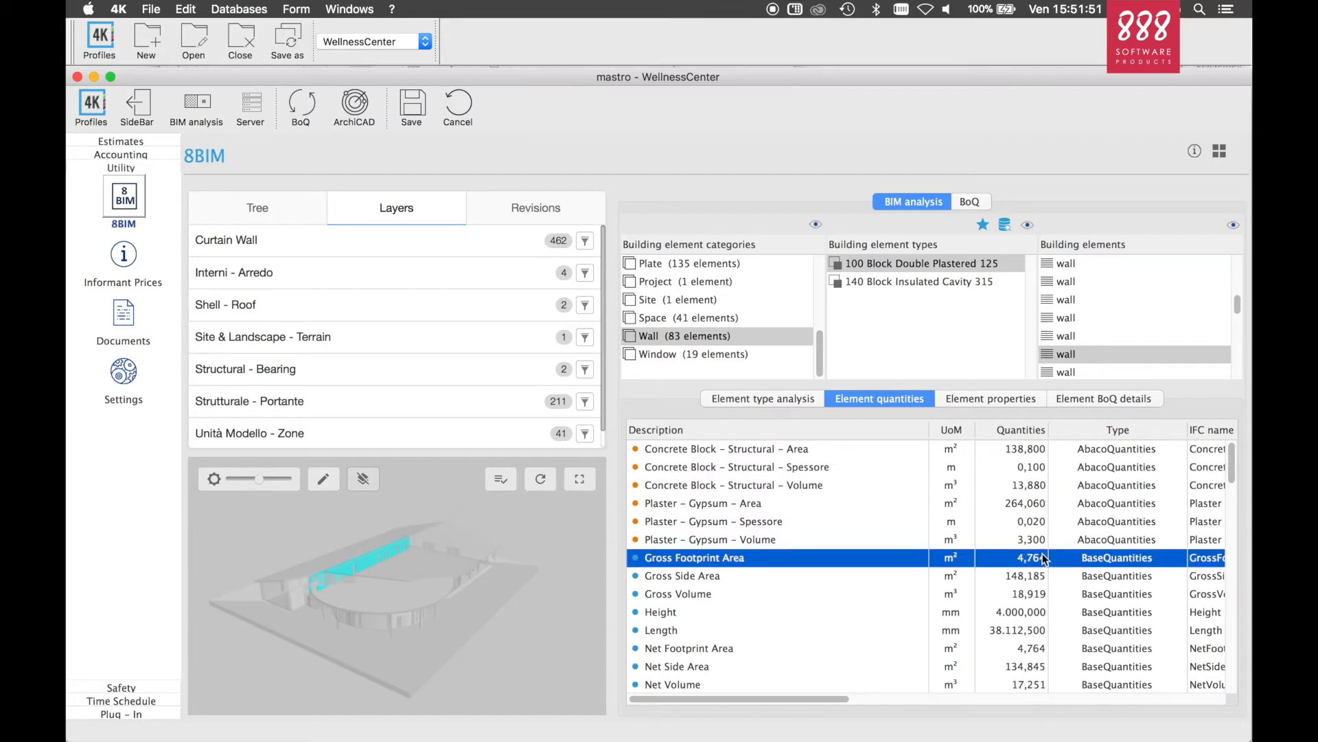
{"action": "scroll", "coordinate": [1042, 557], "scroll_direction": "down", "scroll_amount": 3}
{"action": "scroll", "coordinate": [1043, 558], "scroll_direction": "down", "scroll_amount": 3}
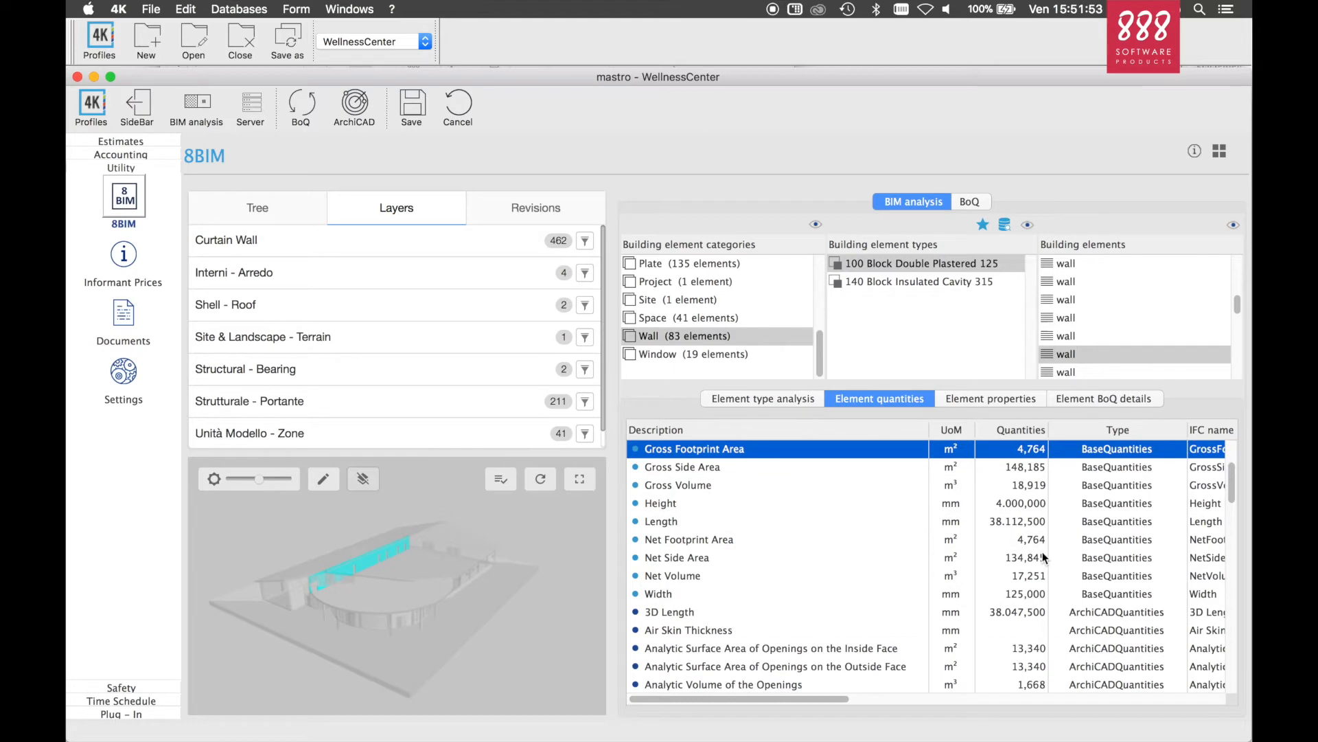
{"action": "scroll", "coordinate": [1042, 551], "scroll_direction": "down", "scroll_amount": 3}
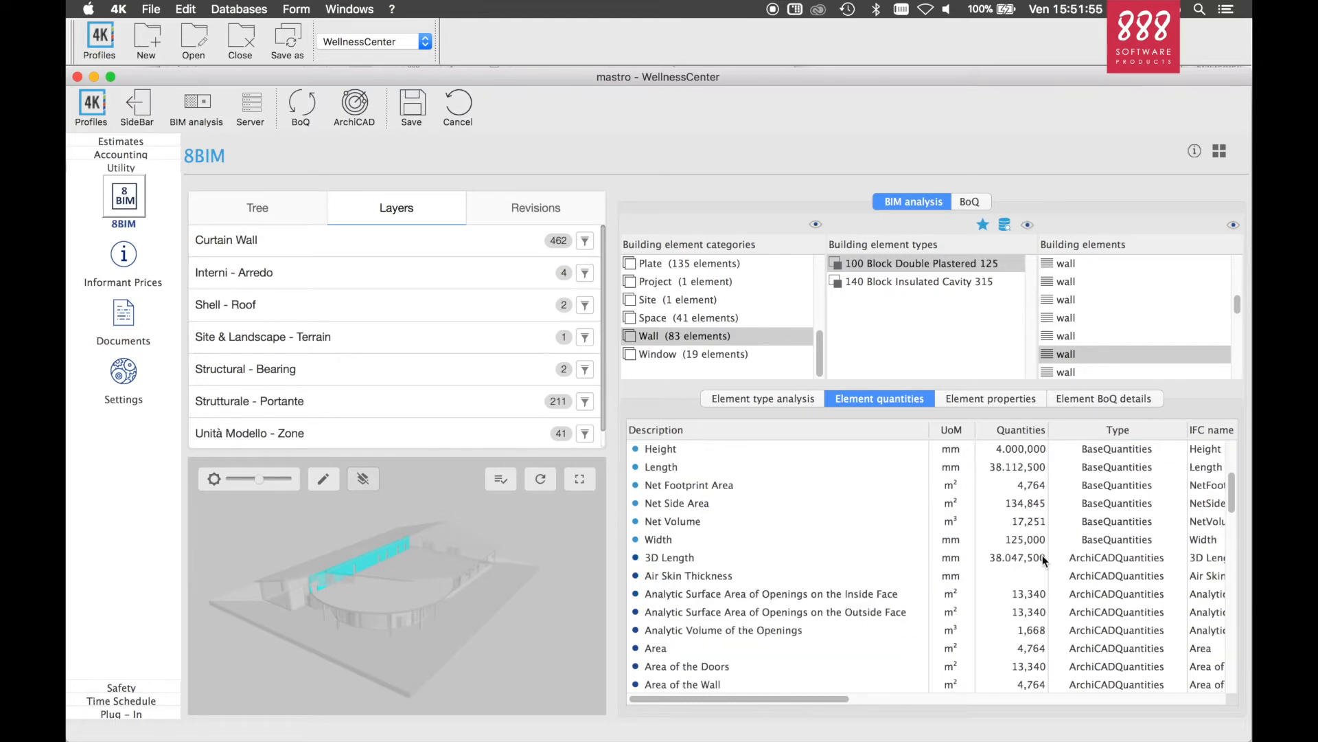
Examine the selected wall's ArchiCAD quantities, starting at 3D Length, and open its element properties
{"action": "left_click", "coordinate": [1042, 555]}
{"action": "scroll", "coordinate": [1042, 555], "scroll_direction": "down", "scroll_amount": 3}
{"action": "scroll", "coordinate": [1042, 555], "scroll_direction": "down", "scroll_amount": 3}
{"action": "scroll", "coordinate": [1042, 555], "scroll_direction": "up", "scroll_amount": 3}
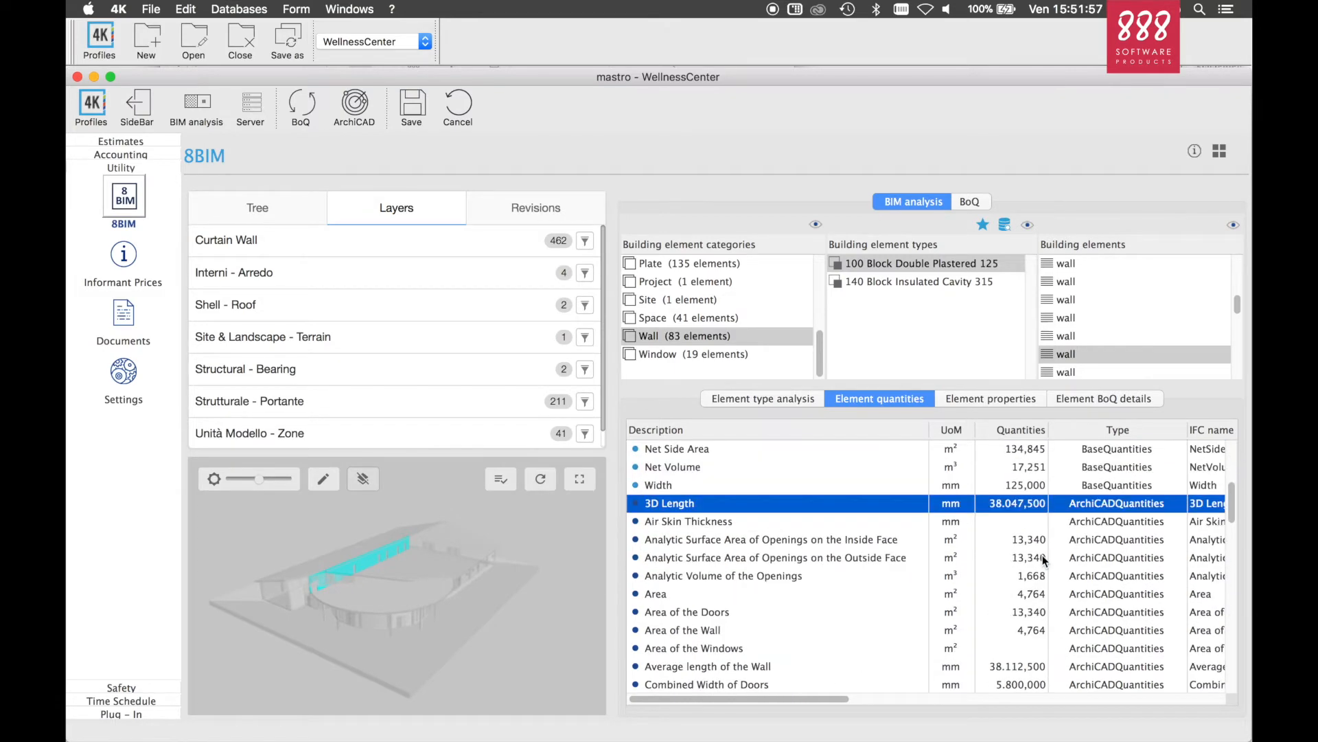
{"action": "scroll", "coordinate": [1043, 555], "scroll_direction": "up", "scroll_amount": 6}
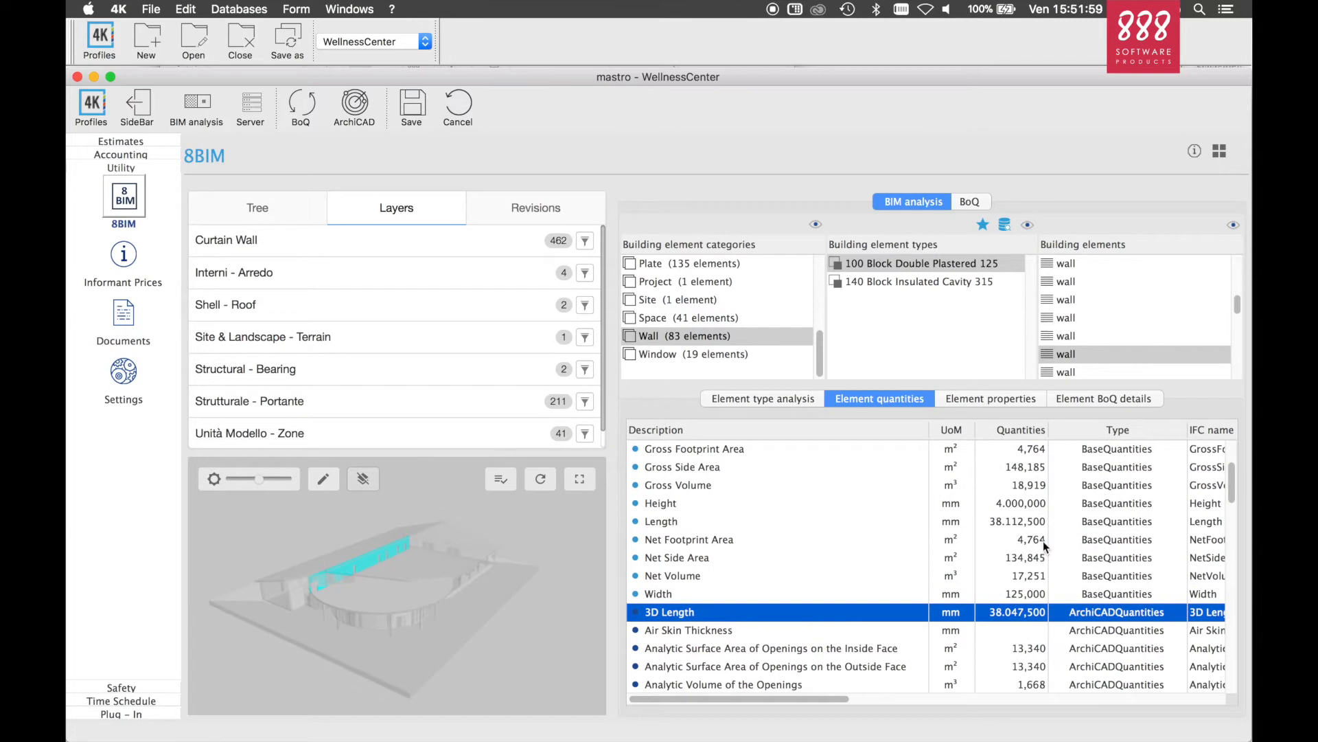
{"action": "left_click", "coordinate": [1001, 398]}
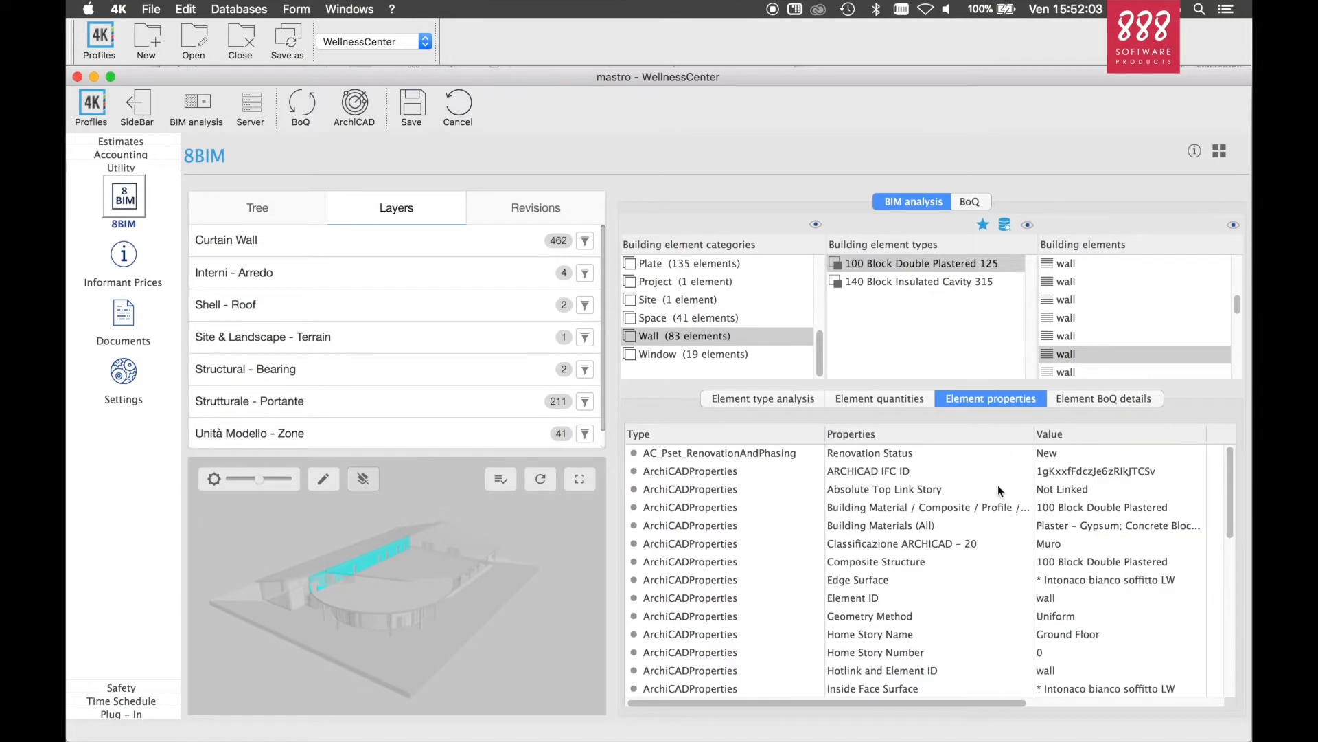
Examine the selected wall's element properties, including the ARCHICAD IFC ID and Renovation Status
{"action": "scroll", "coordinate": [1006, 543], "scroll_direction": "down", "scroll_amount": 3}
{"action": "scroll", "coordinate": [1007, 542], "scroll_direction": "up", "scroll_amount": 3}
{"action": "left_click", "coordinate": [992, 474]}
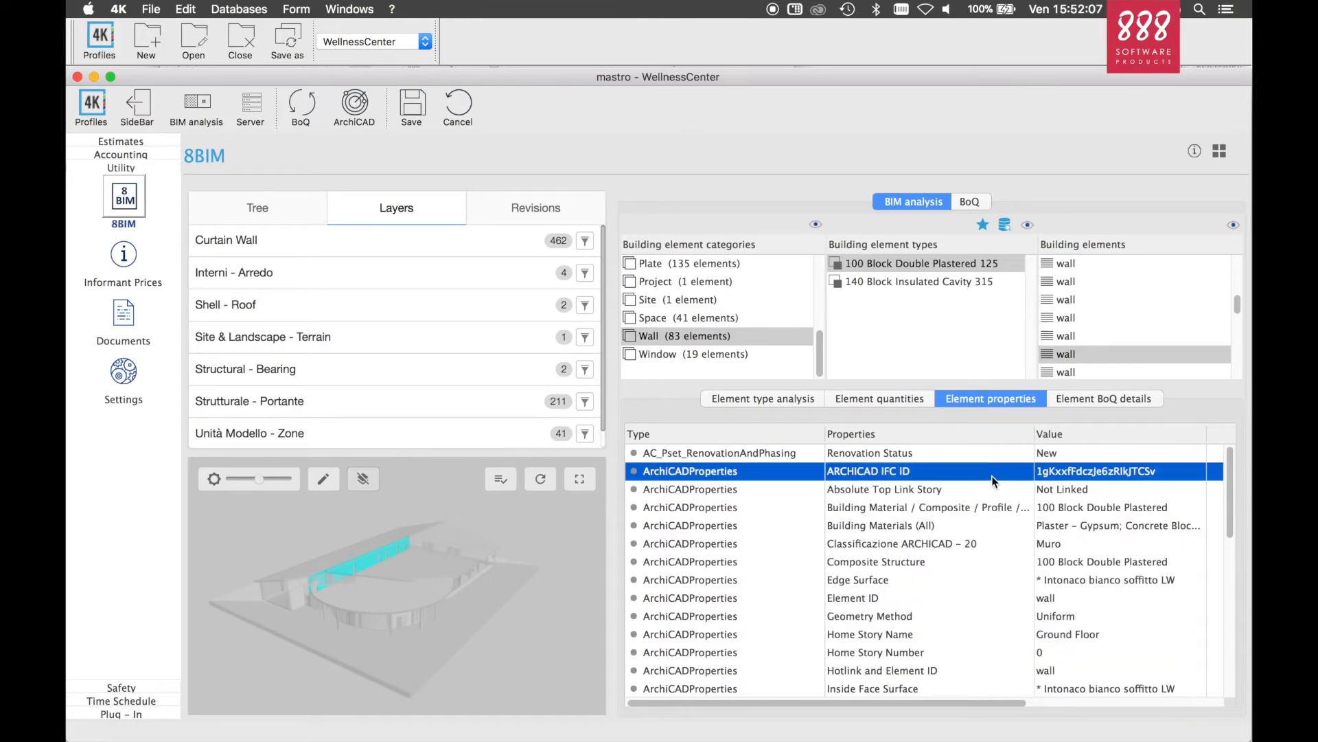
{"action": "left_click", "coordinate": [991, 454]}
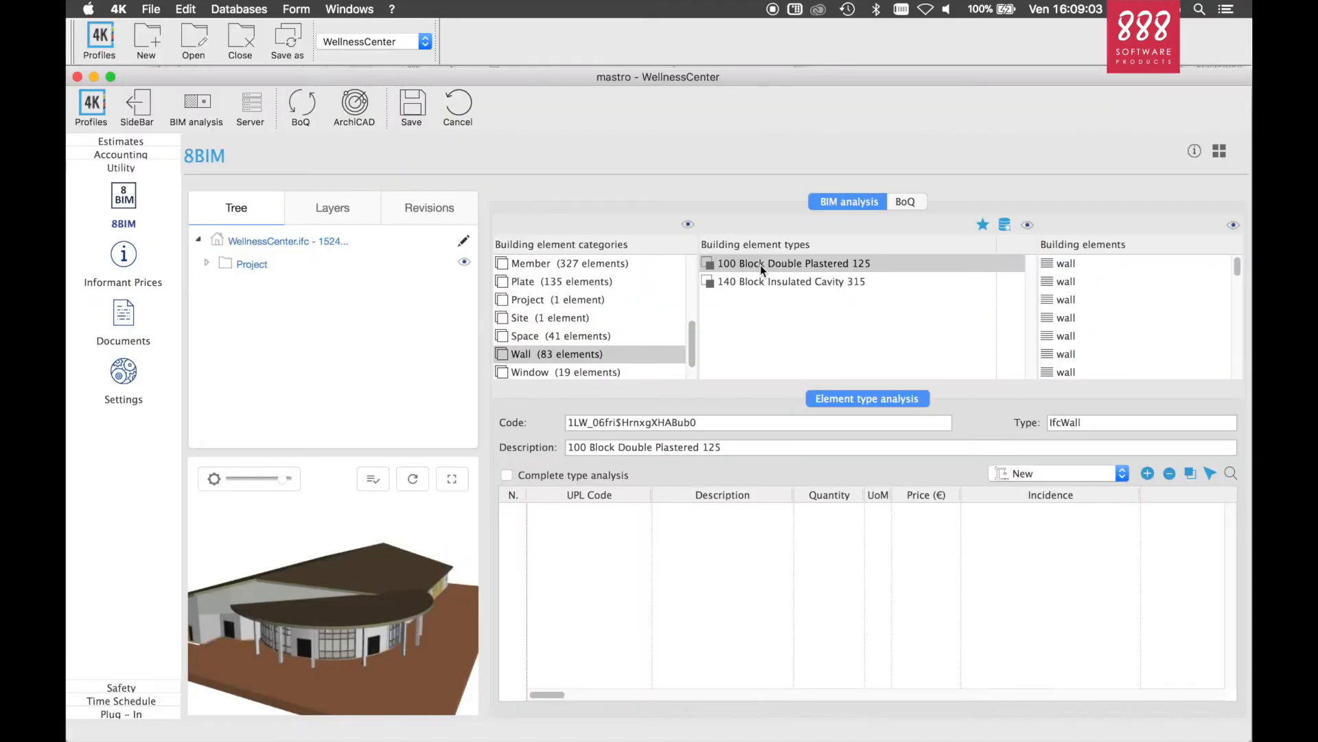
Add the Concrete Block and Plaster Gypsum items from the WellnessCenter price list to the 100 Block Double Plastered 125 type analysis, with status New
{"action": "left_click", "coordinate": [760, 265]}
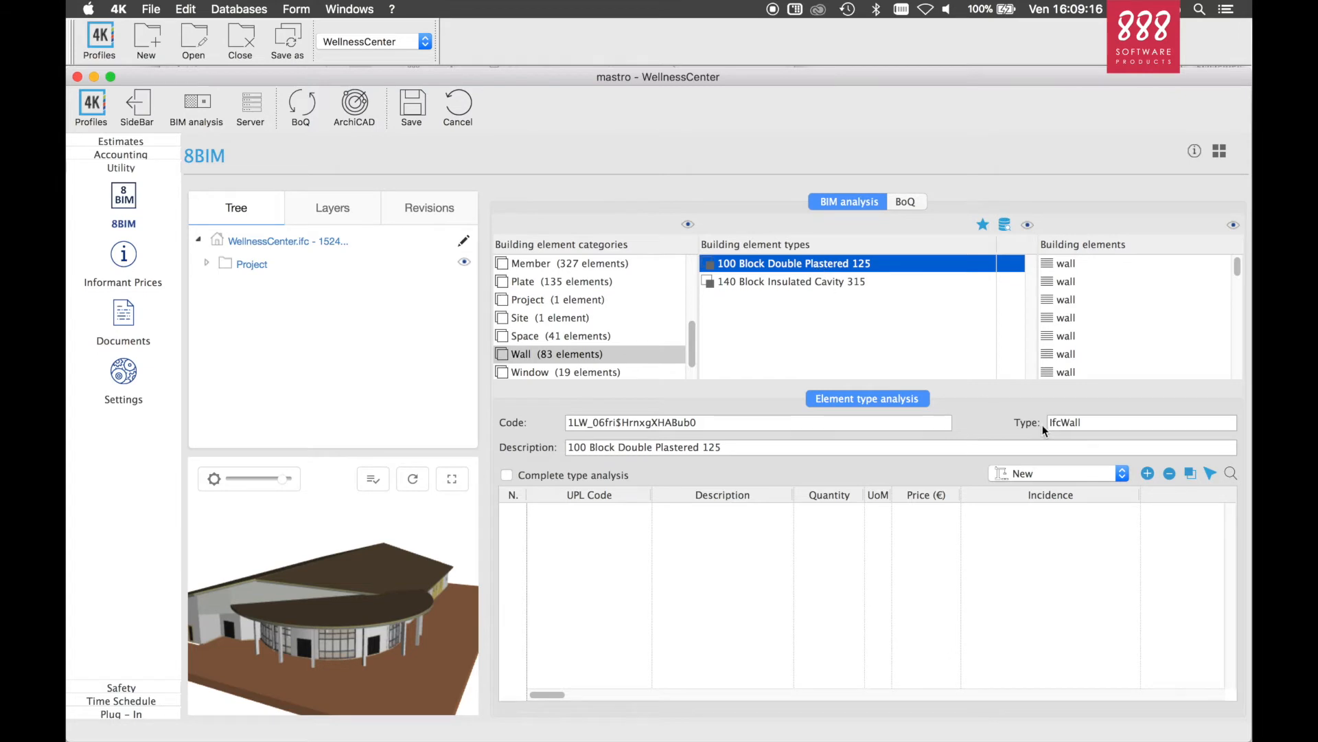
{"action": "left_click", "coordinate": [1033, 474]}
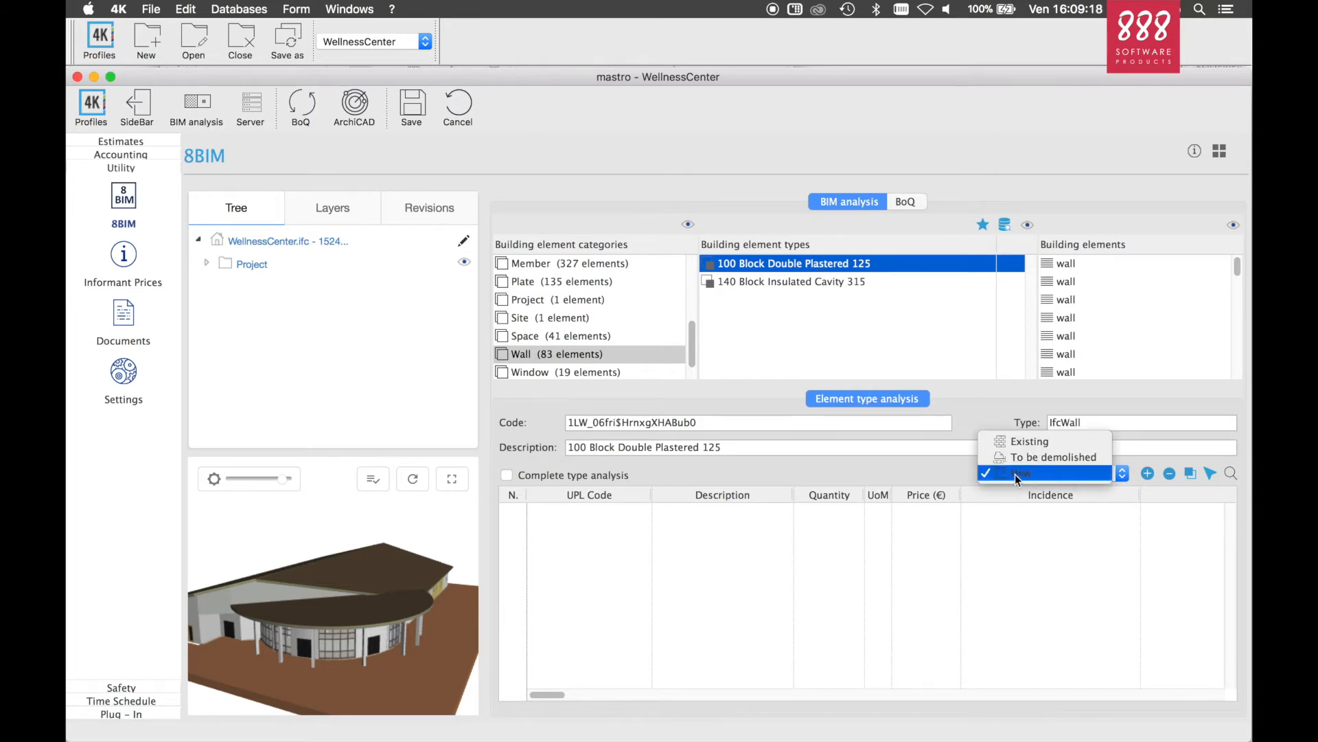
{"action": "left_click", "coordinate": [1040, 472]}
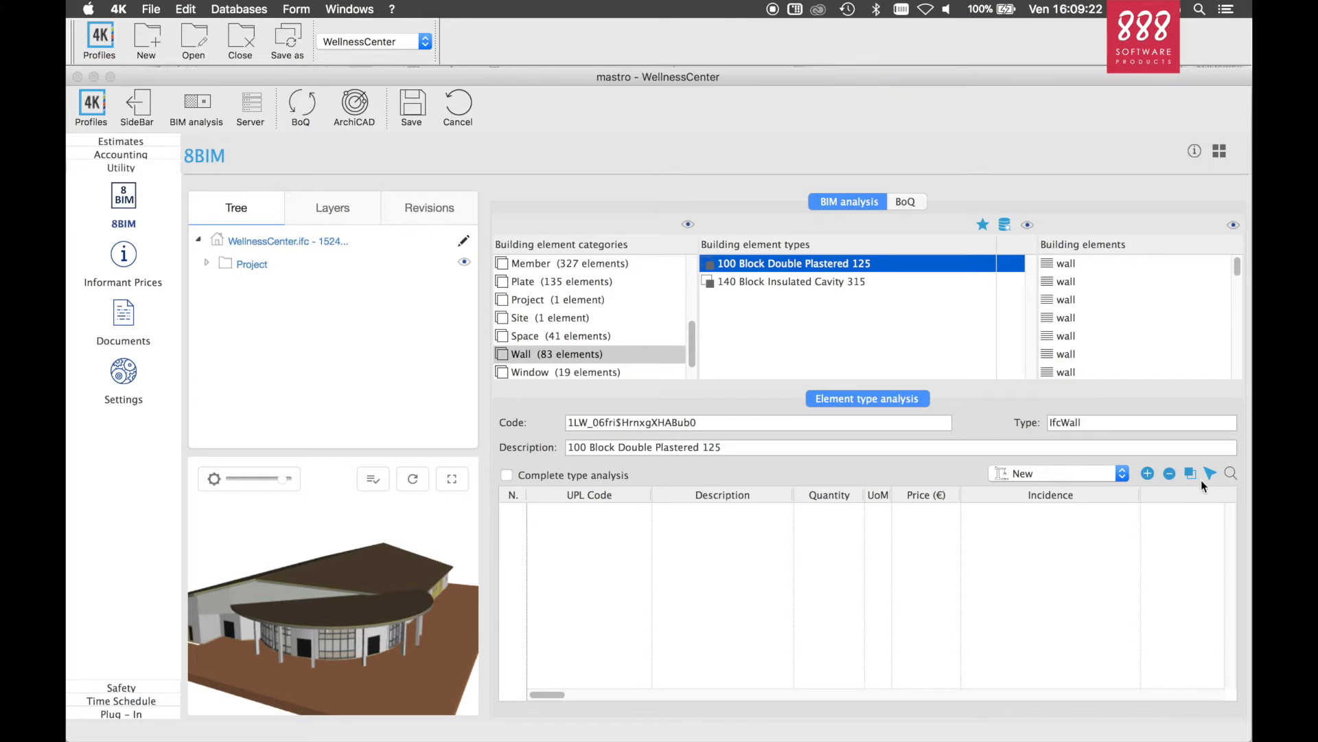
{"action": "left_click", "coordinate": [1229, 473]}
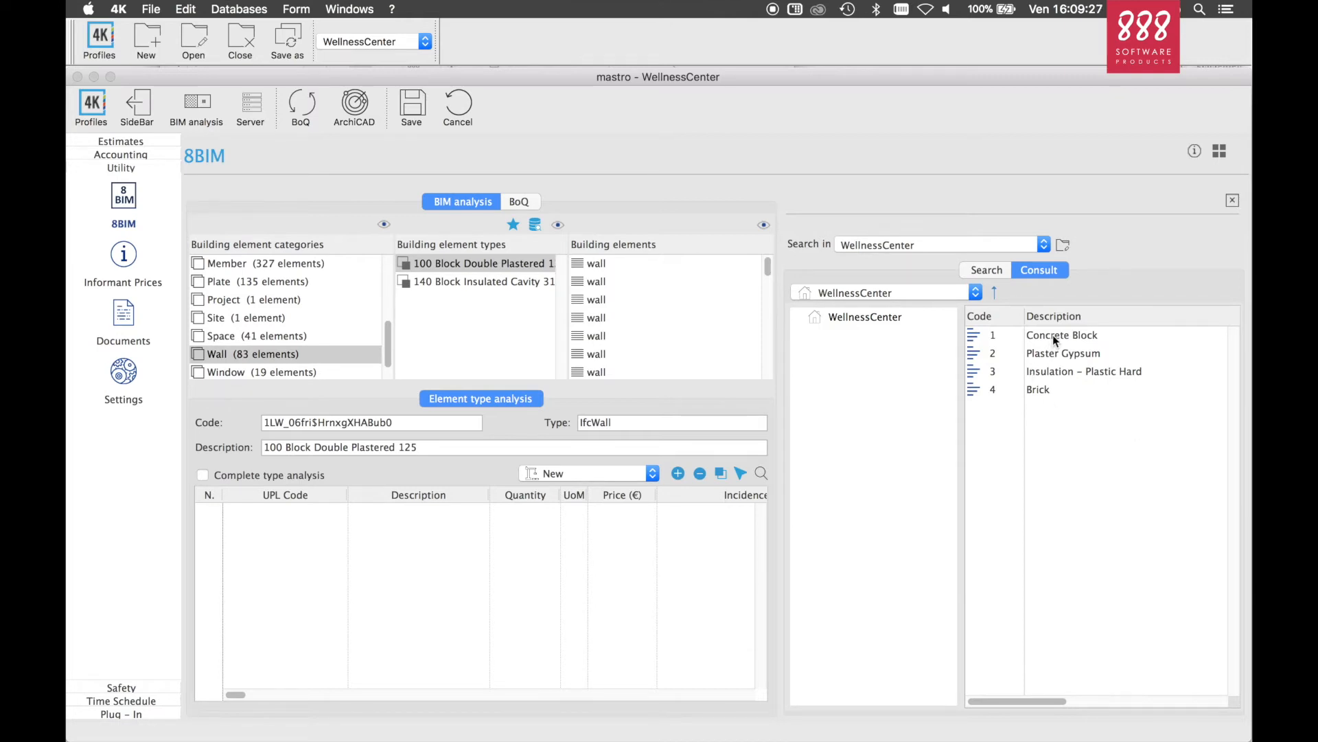
{"action": "left_click_drag", "start_coordinate": [1052, 335], "coordinate": [438, 546]}
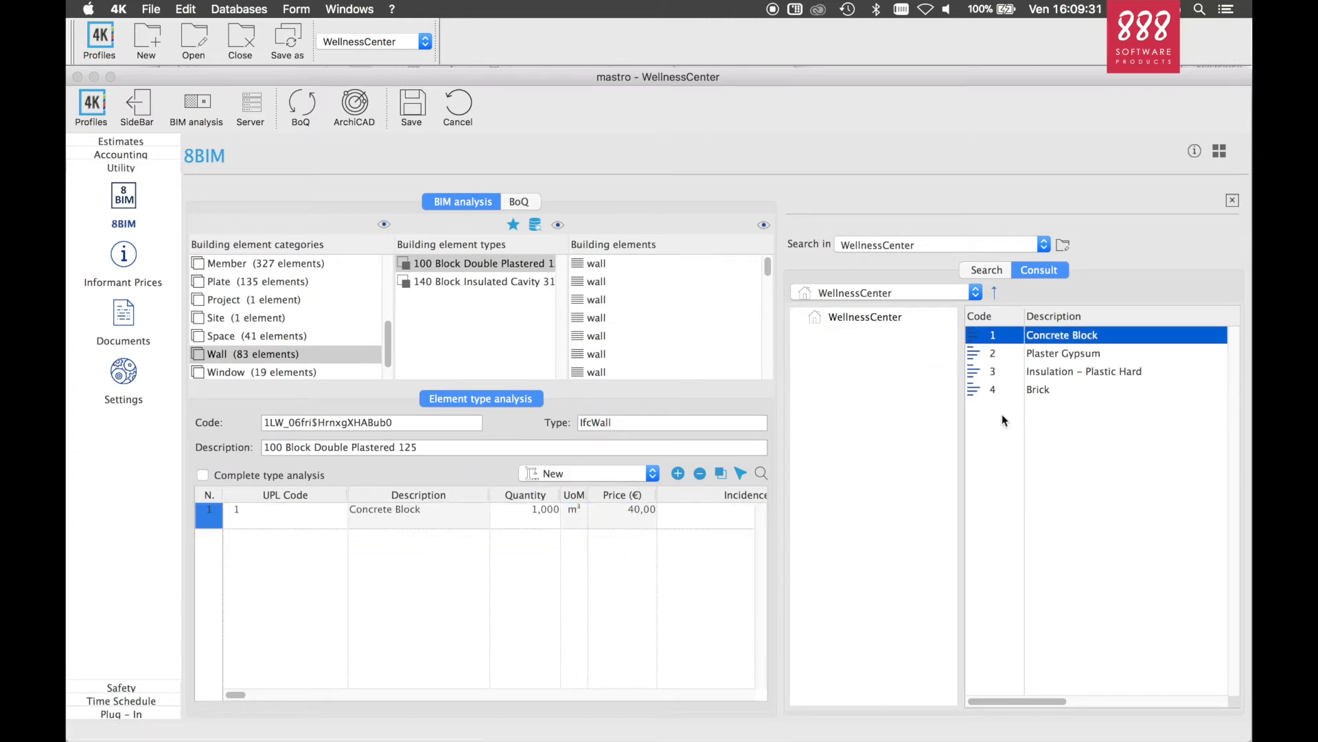
{"action": "left_click_drag", "start_coordinate": [1056, 353], "coordinate": [431, 572]}
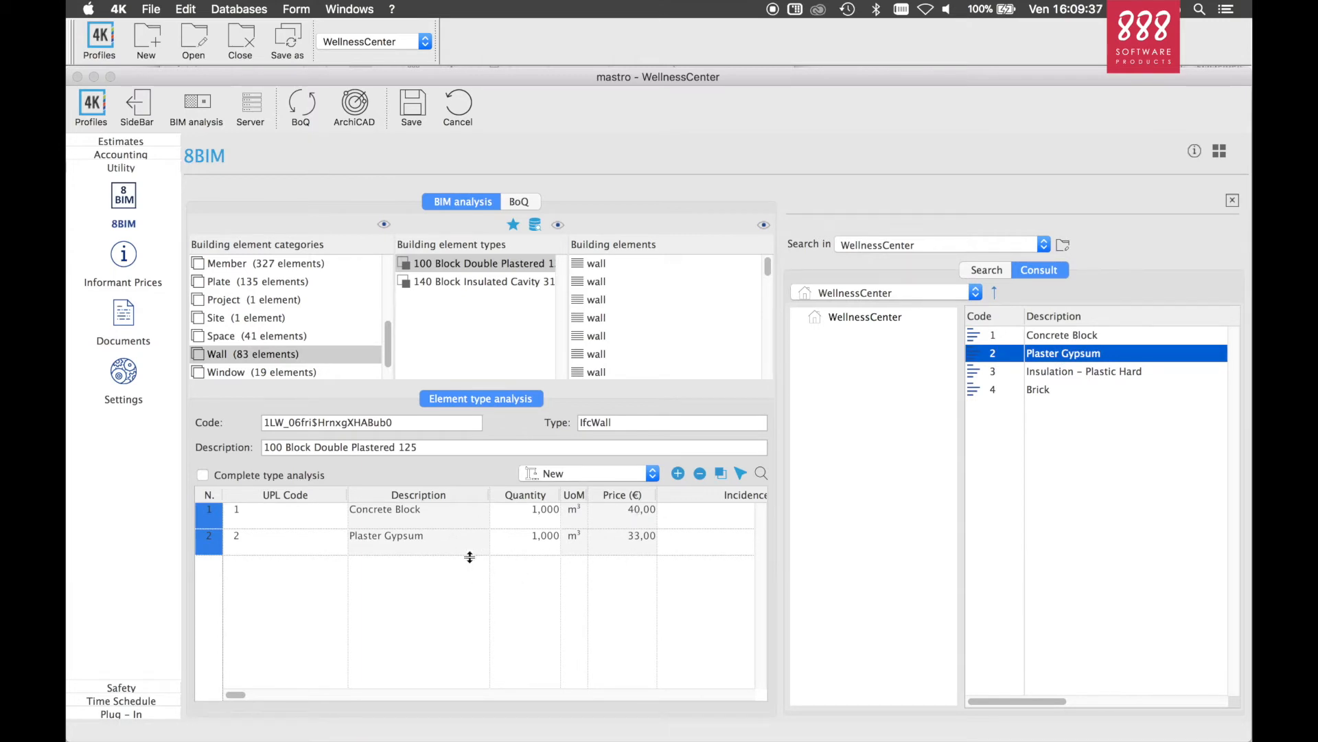
{"action": "left_click", "coordinate": [1232, 200]}
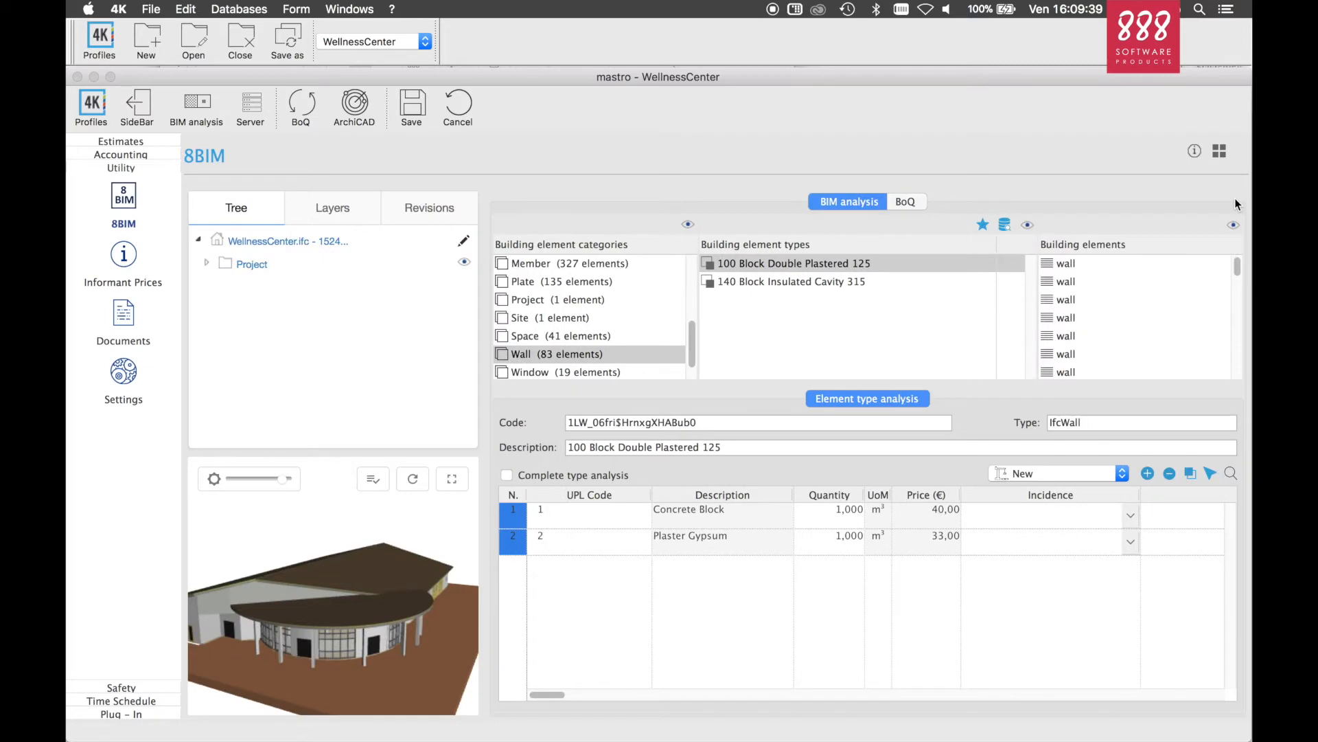
Set the Concrete Block item's incidence to Volume (m³) - Concrete Block - Structural
{"action": "left_click", "coordinate": [1009, 521]}
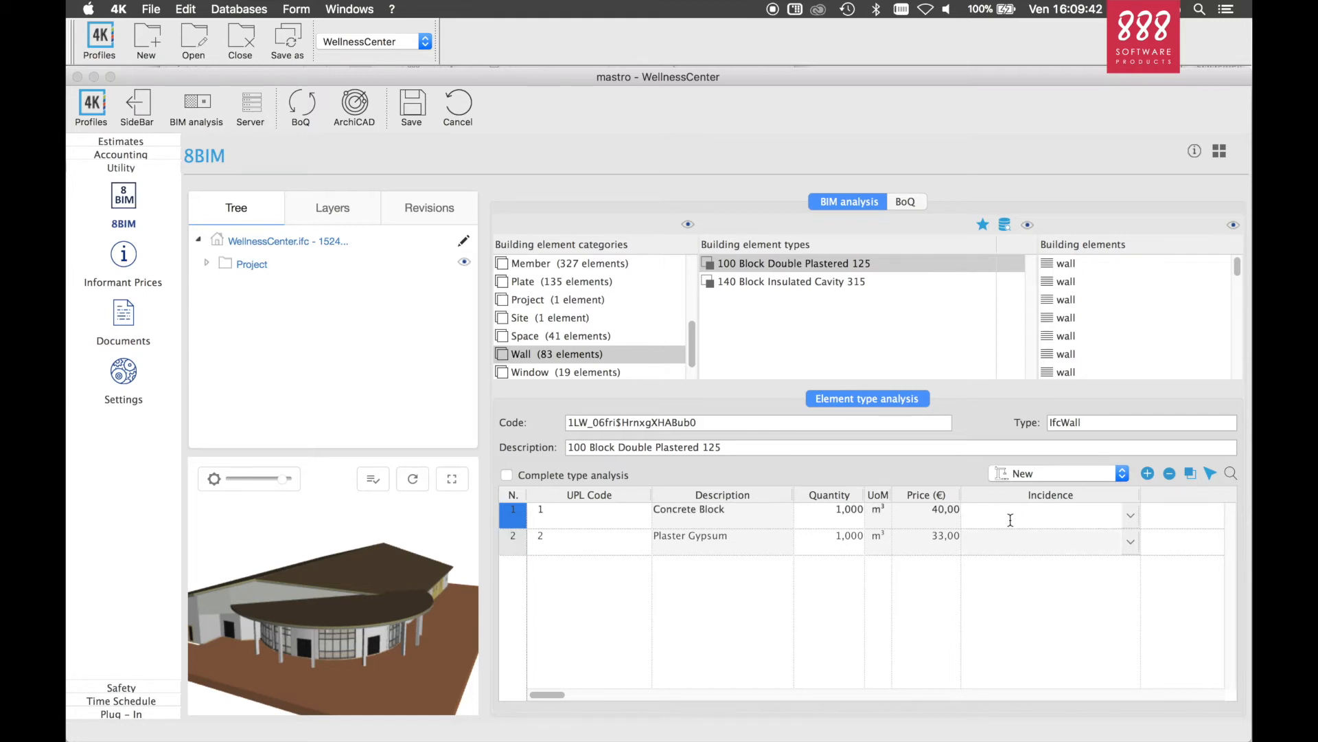
{"action": "type", "text": "vol"}
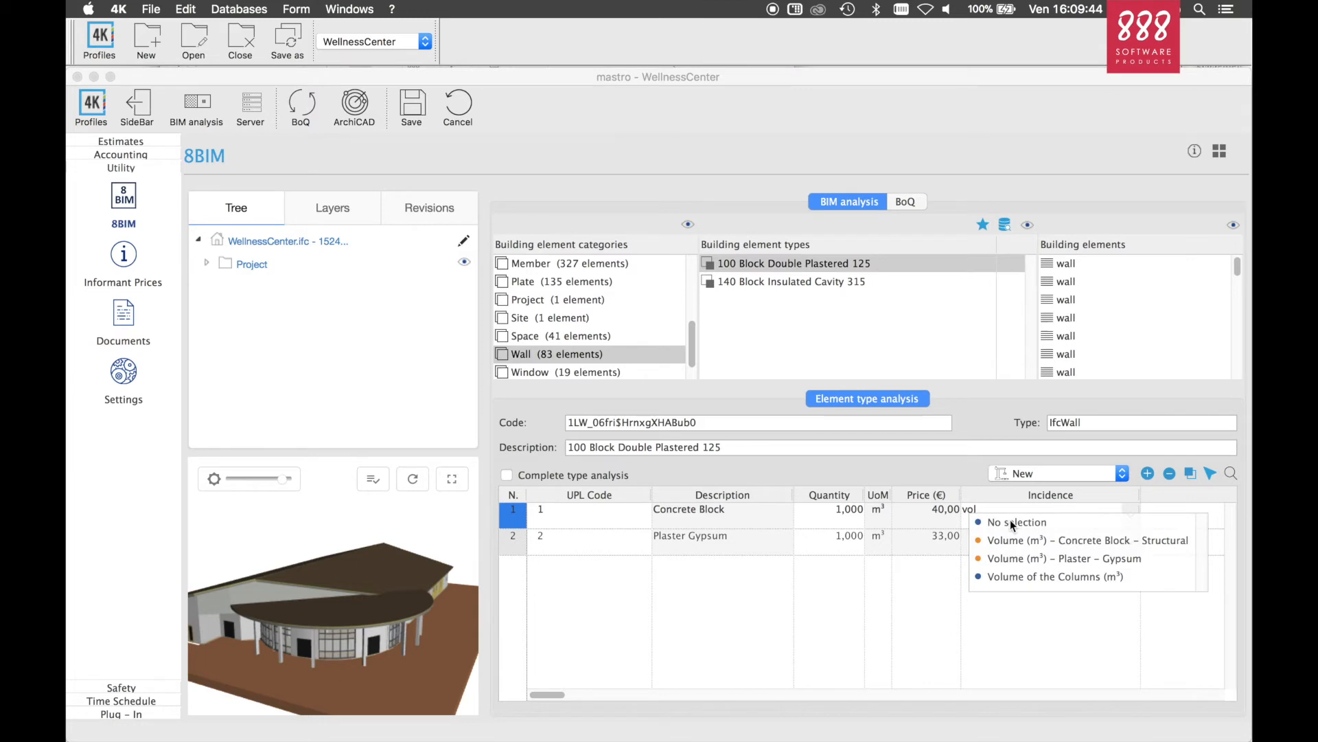
{"action": "left_click", "coordinate": [1019, 542]}
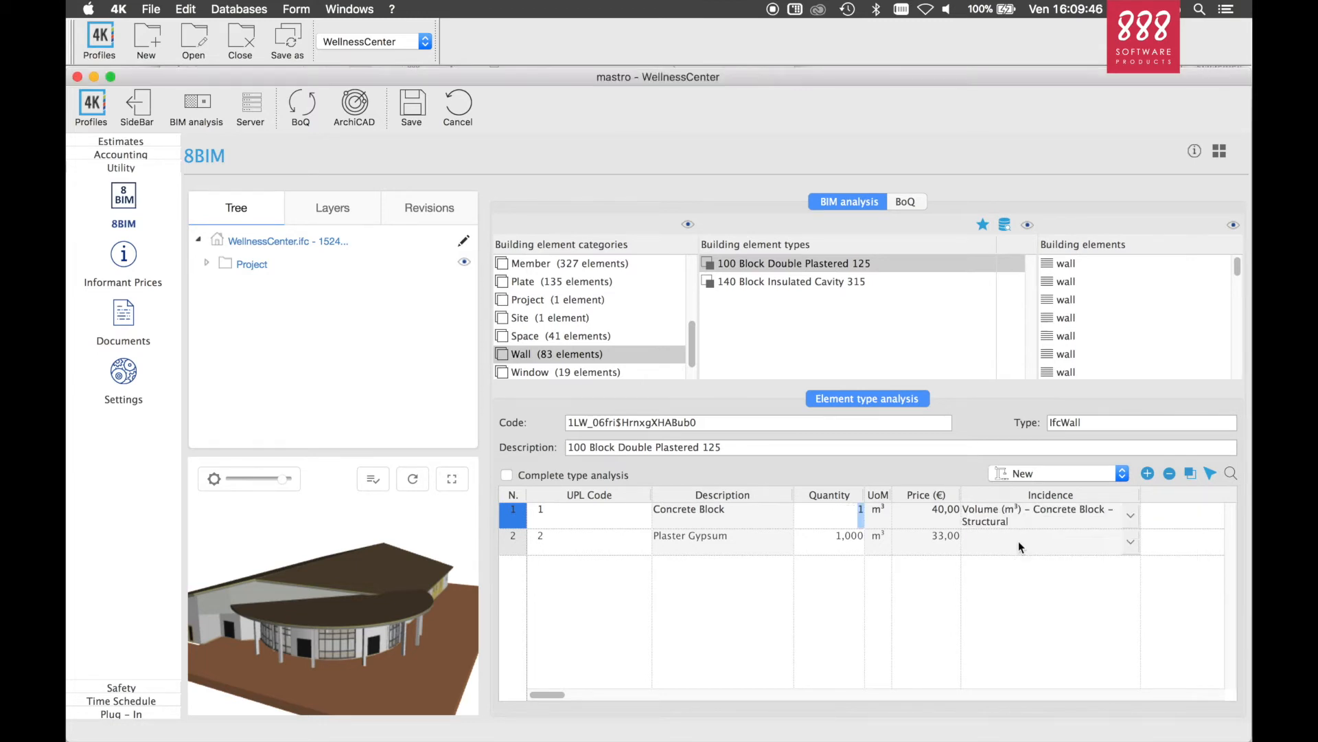
Set the Plaster Gypsum item's incidence to Volume (m³) - Plaster - Gypsum and save the type analysis
{"action": "left_click", "coordinate": [1015, 541]}
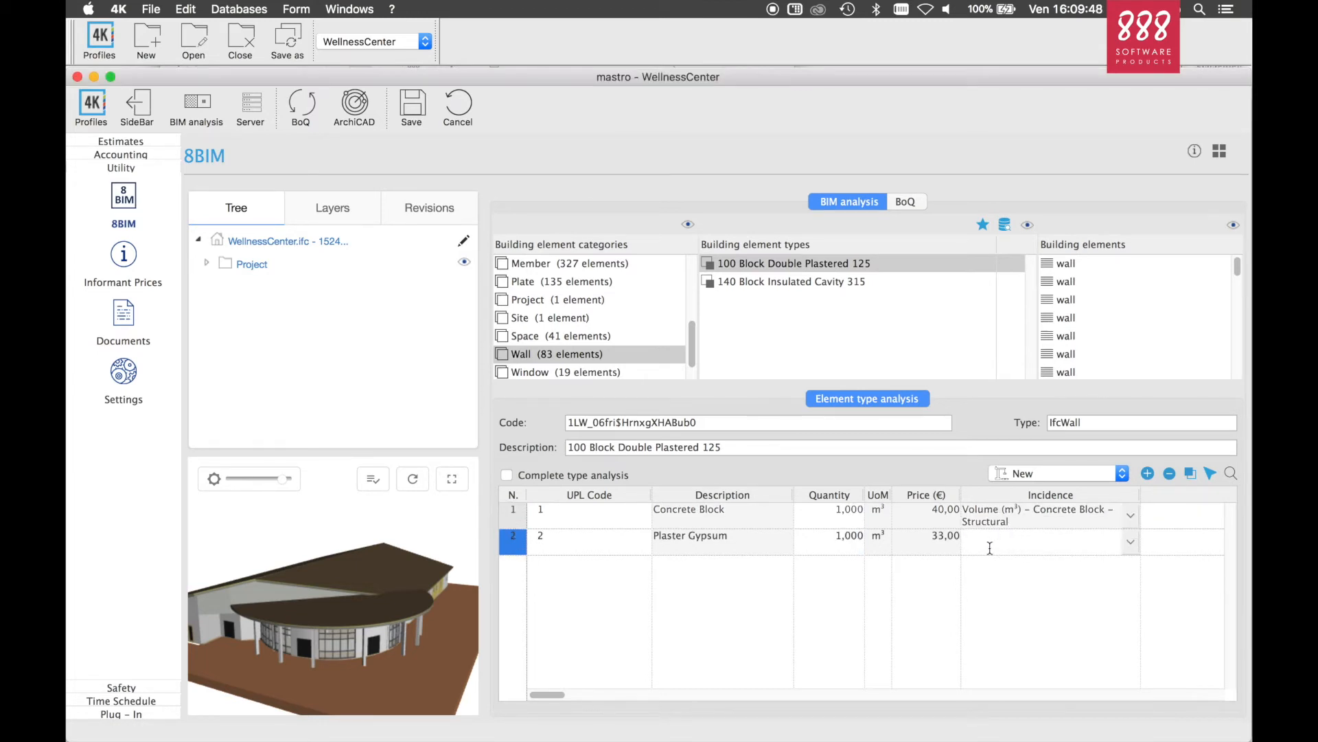
{"action": "left_click", "coordinate": [990, 547]}
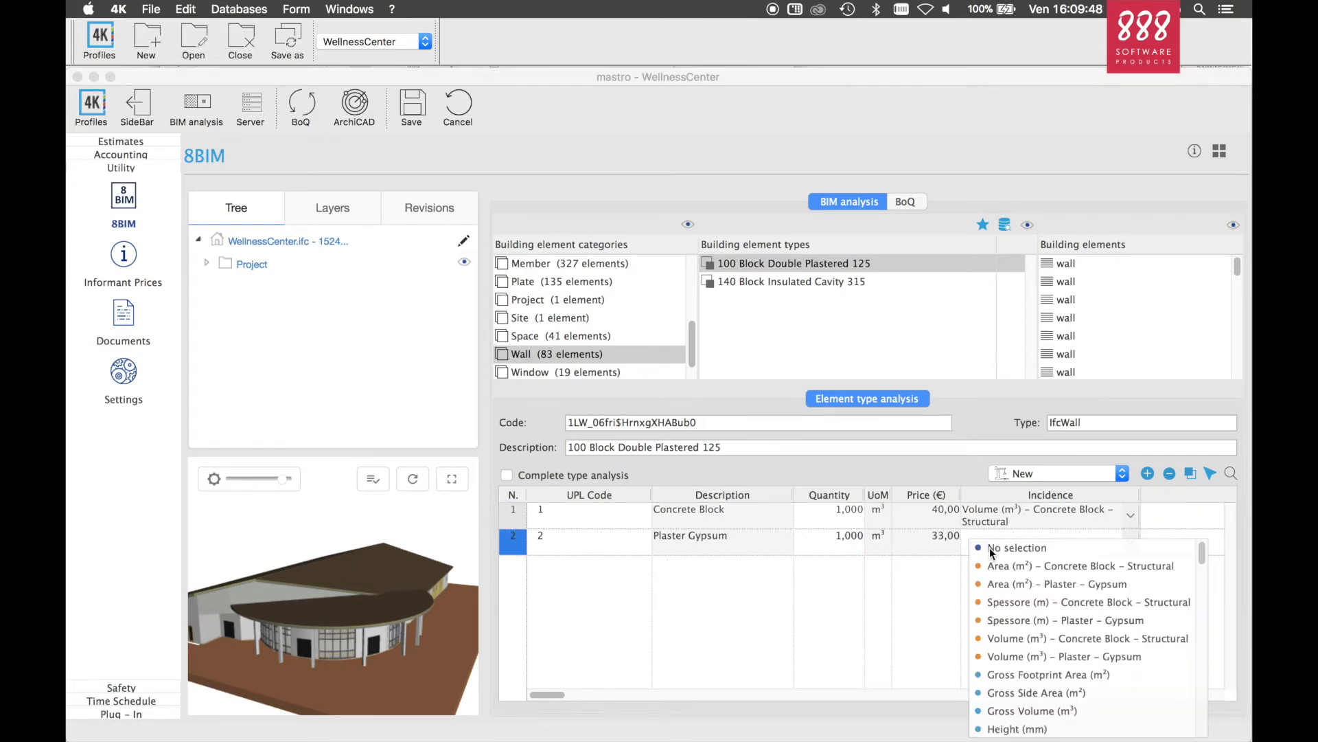
{"action": "left_click", "coordinate": [1041, 656]}
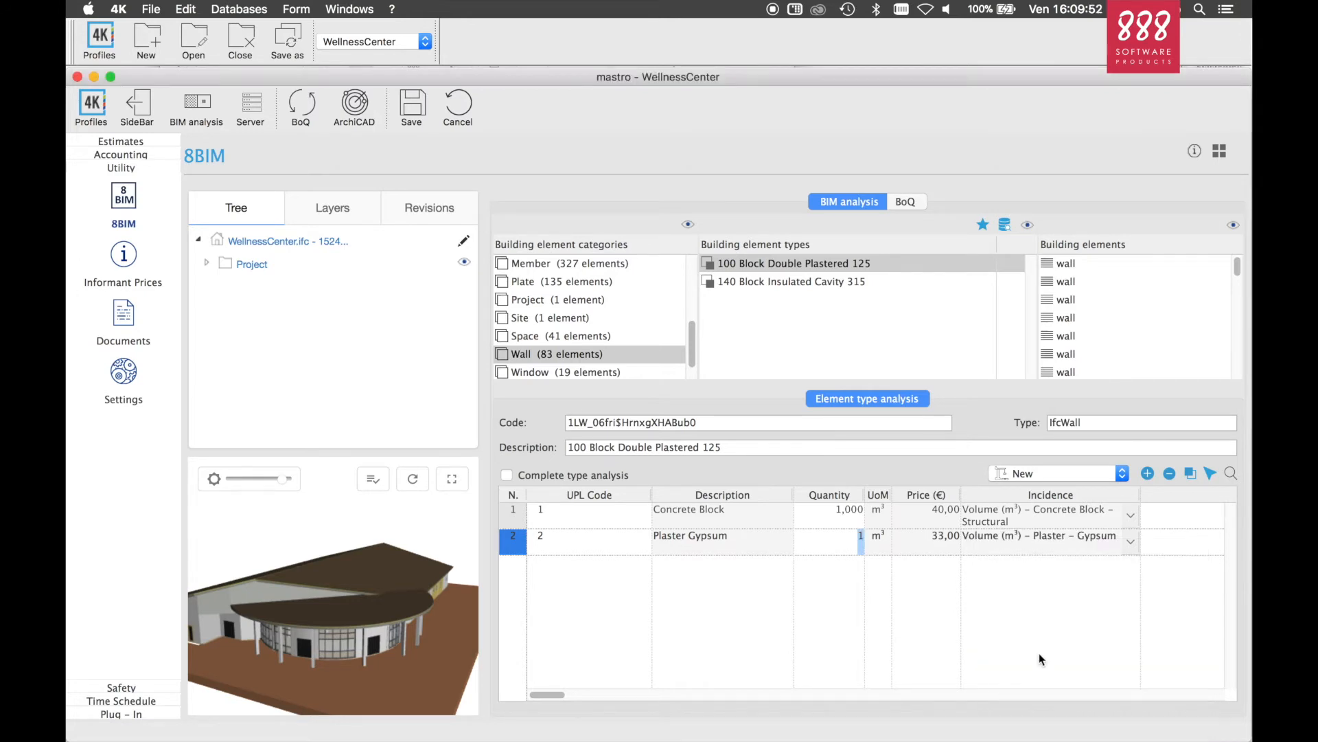
{"action": "left_click", "coordinate": [835, 513]}
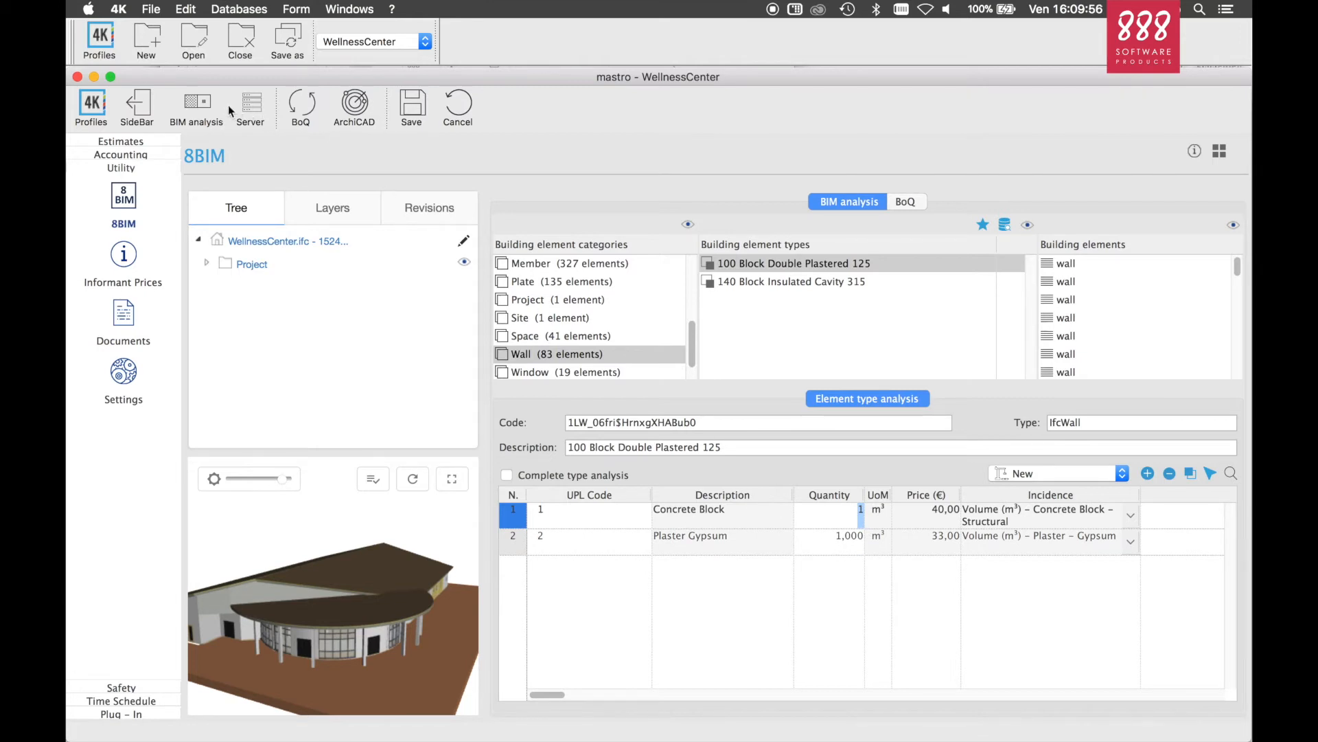
{"action": "left_click", "coordinate": [427, 109]}
Transfer the stored analysis components from the database to the 140 Block Insulated Cavity 315 wall type
{"action": "left_click", "coordinate": [721, 283]}
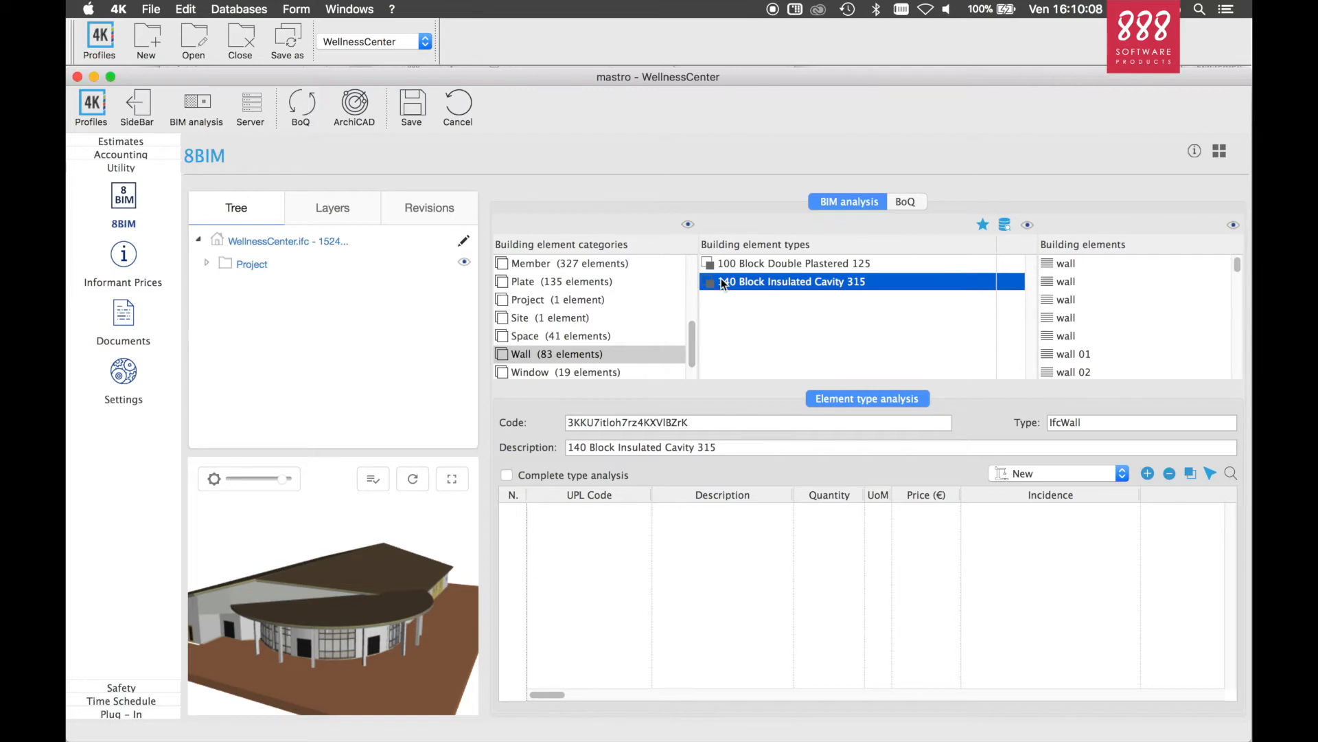
{"action": "left_click", "coordinate": [1004, 224]}
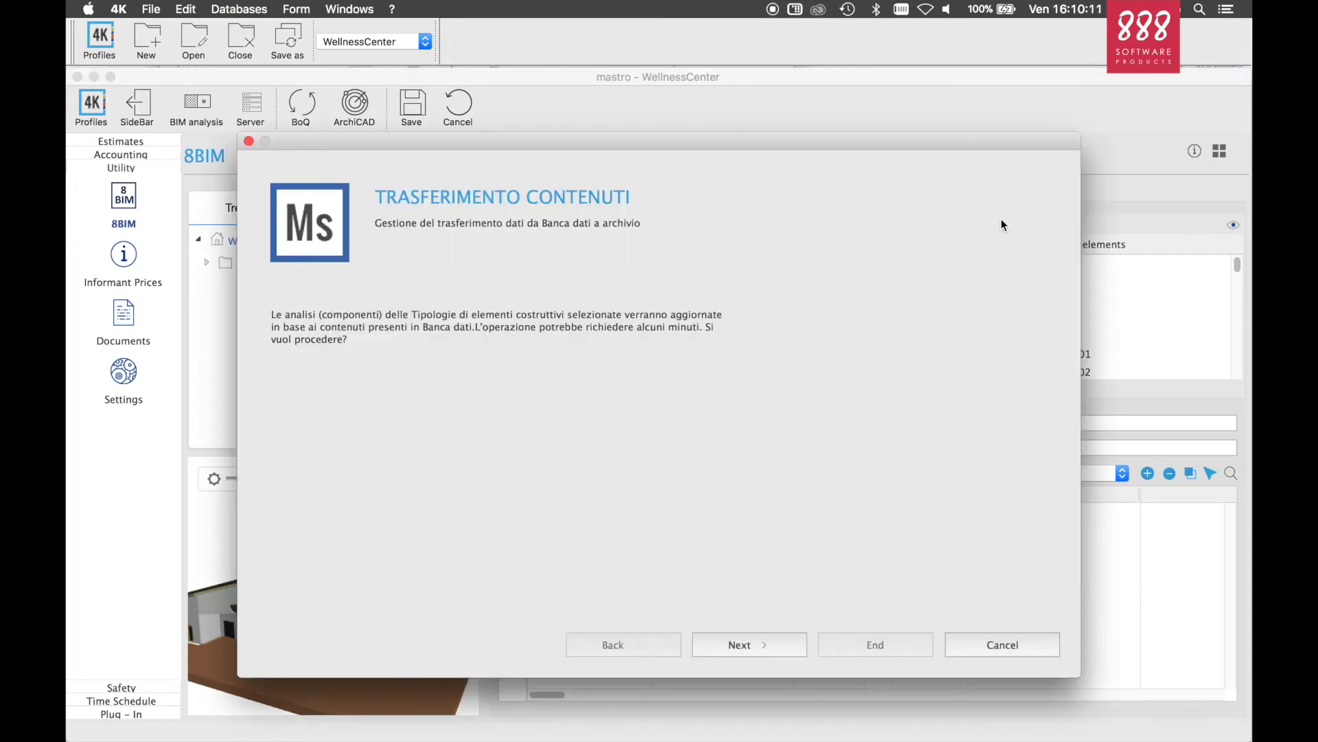
{"action": "left_click", "coordinate": [800, 651]}
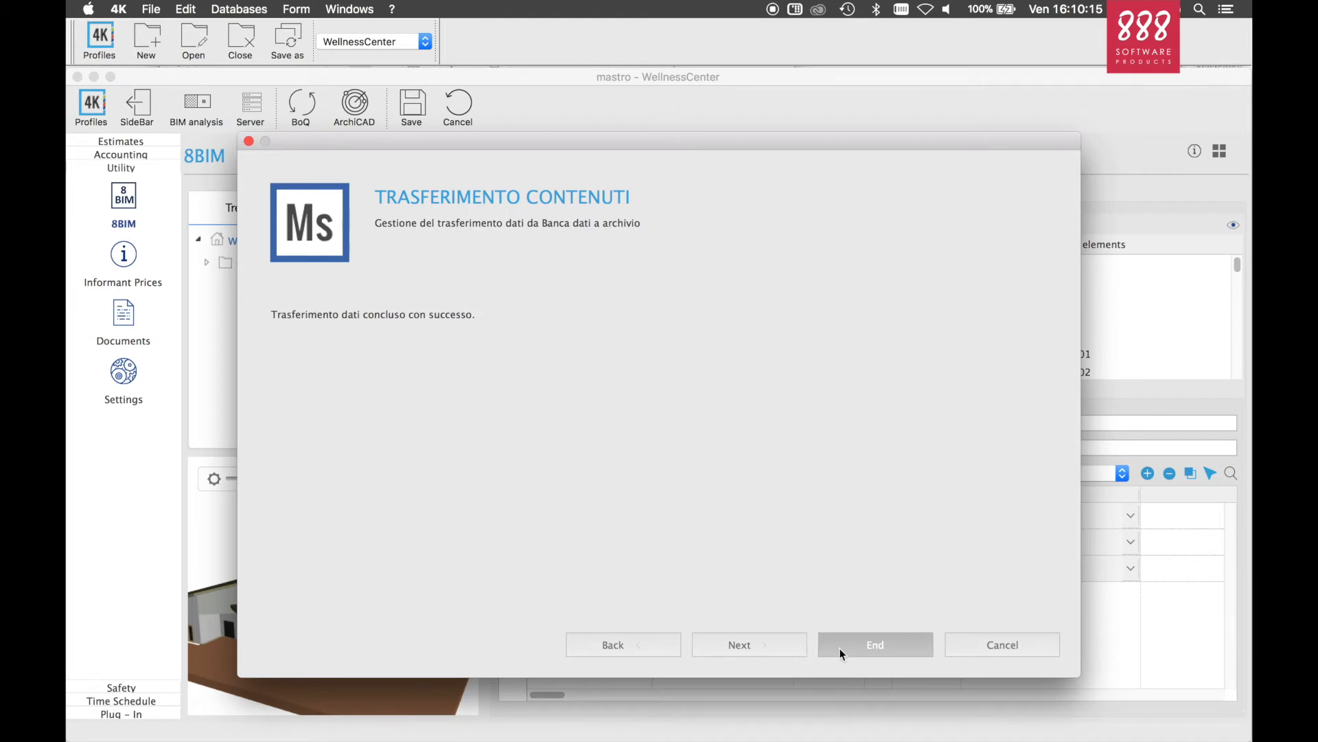
{"action": "left_click", "coordinate": [839, 648]}
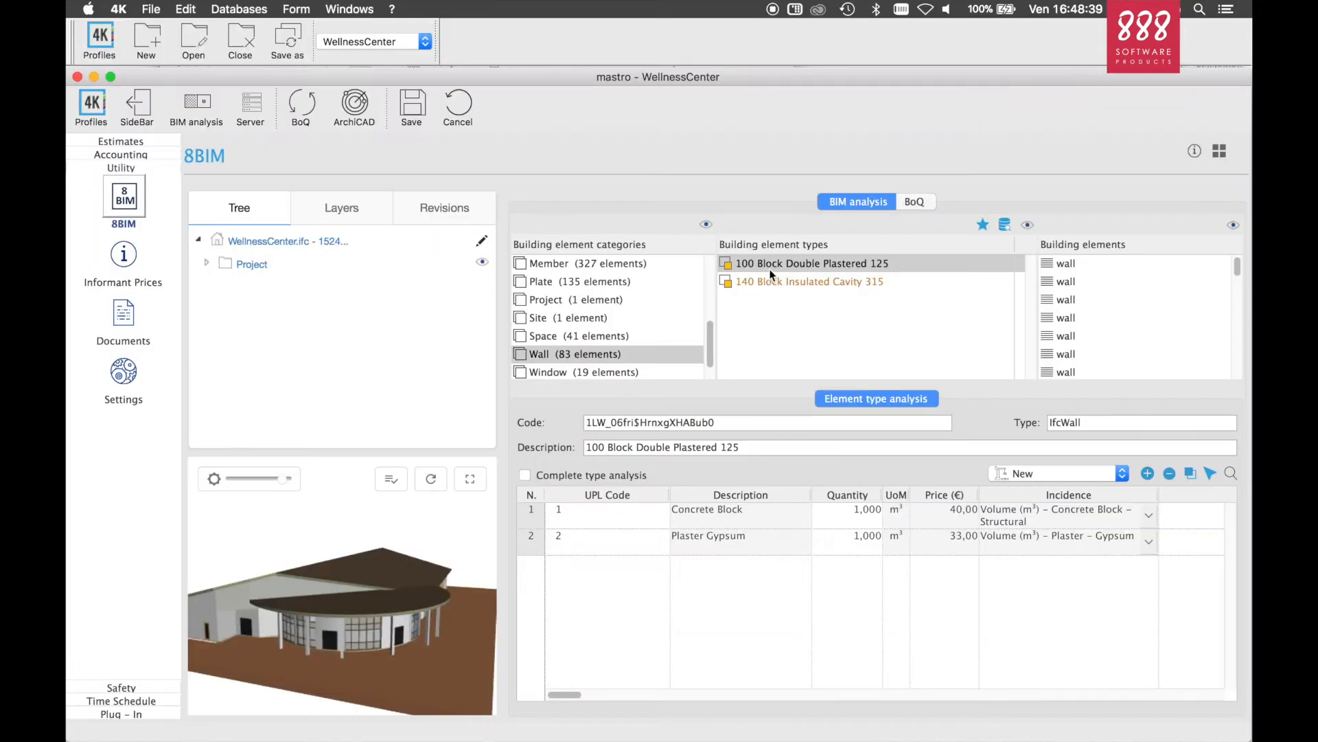
Review the type analyses of both wall types, the Concrete - Structural 300 x 400 and 400 x 400 columns, and the Pitched Howe Truss 19 beam
{"action": "left_click", "coordinate": [770, 281]}
{"action": "left_click", "coordinate": [766, 264]}
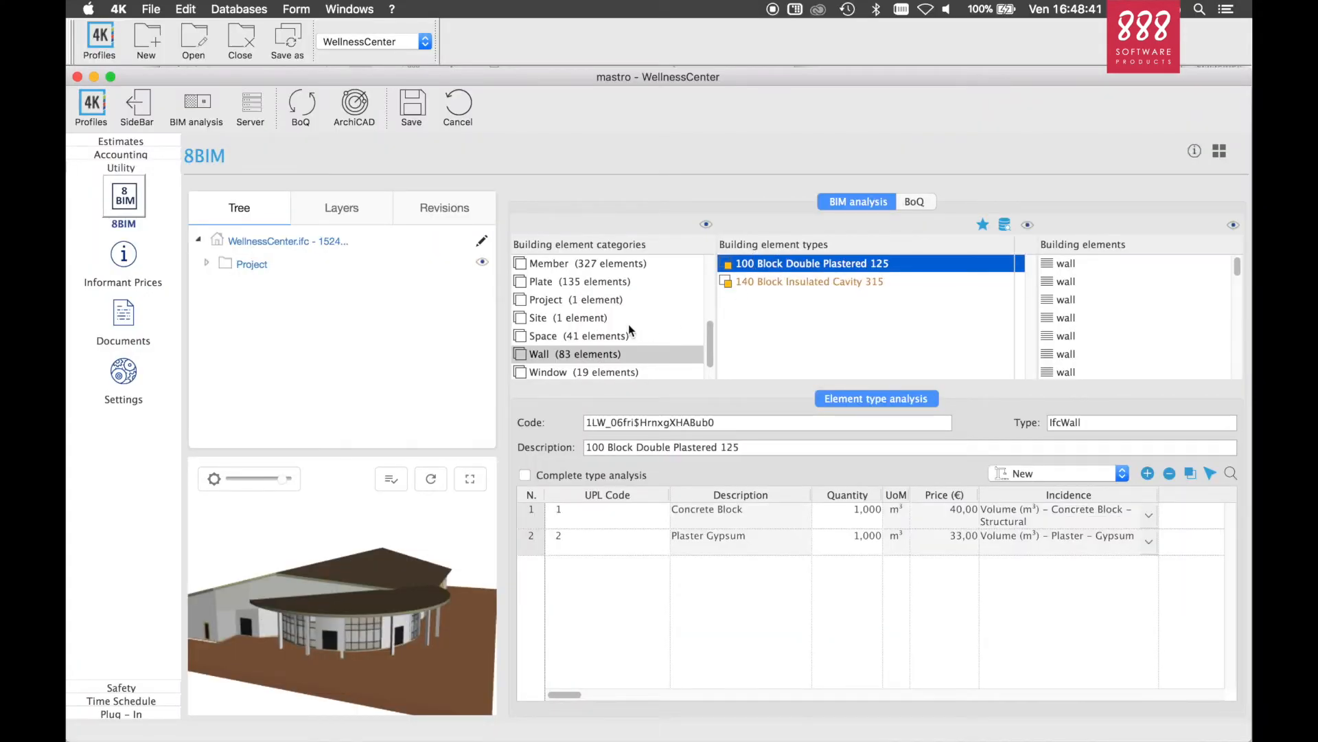
{"action": "scroll", "coordinate": [566, 294], "scroll_direction": "up", "scroll_amount": 3}
{"action": "scroll", "coordinate": [566, 294], "scroll_direction": "up", "scroll_amount": 3}
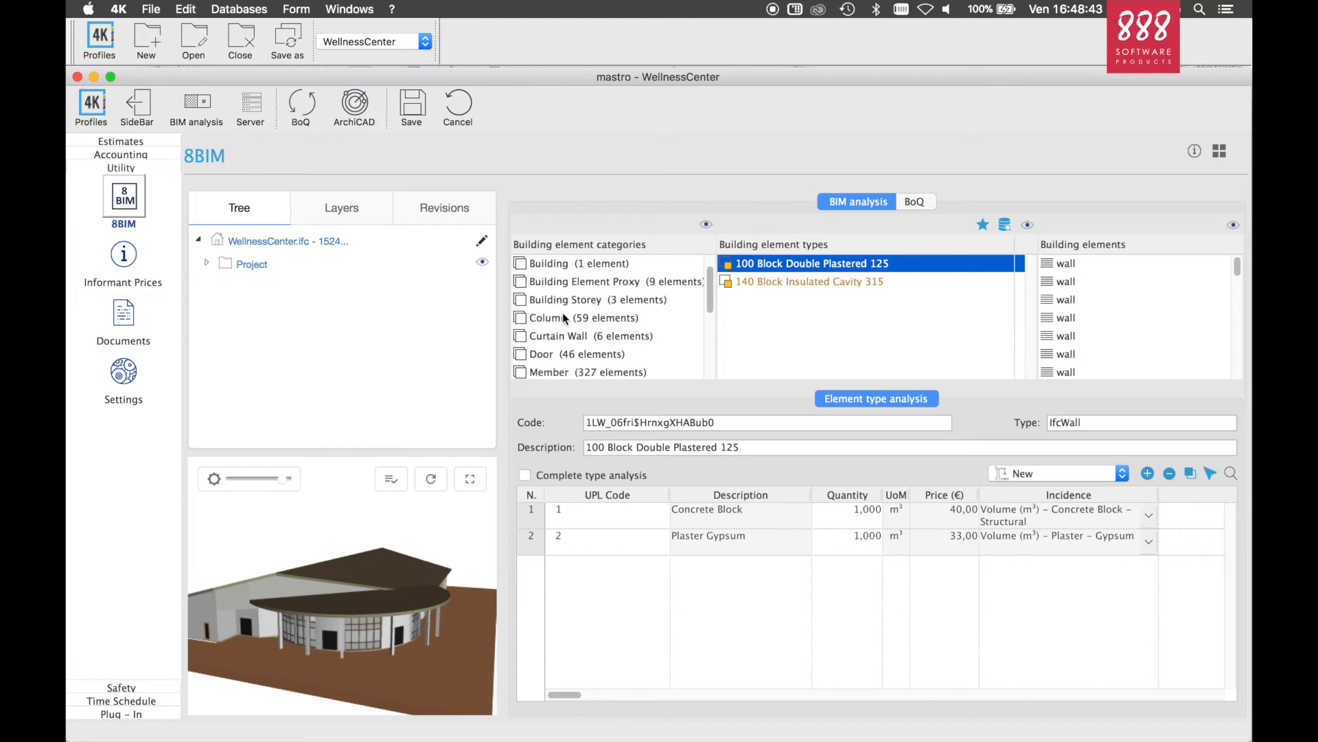
{"action": "left_click", "coordinate": [562, 313]}
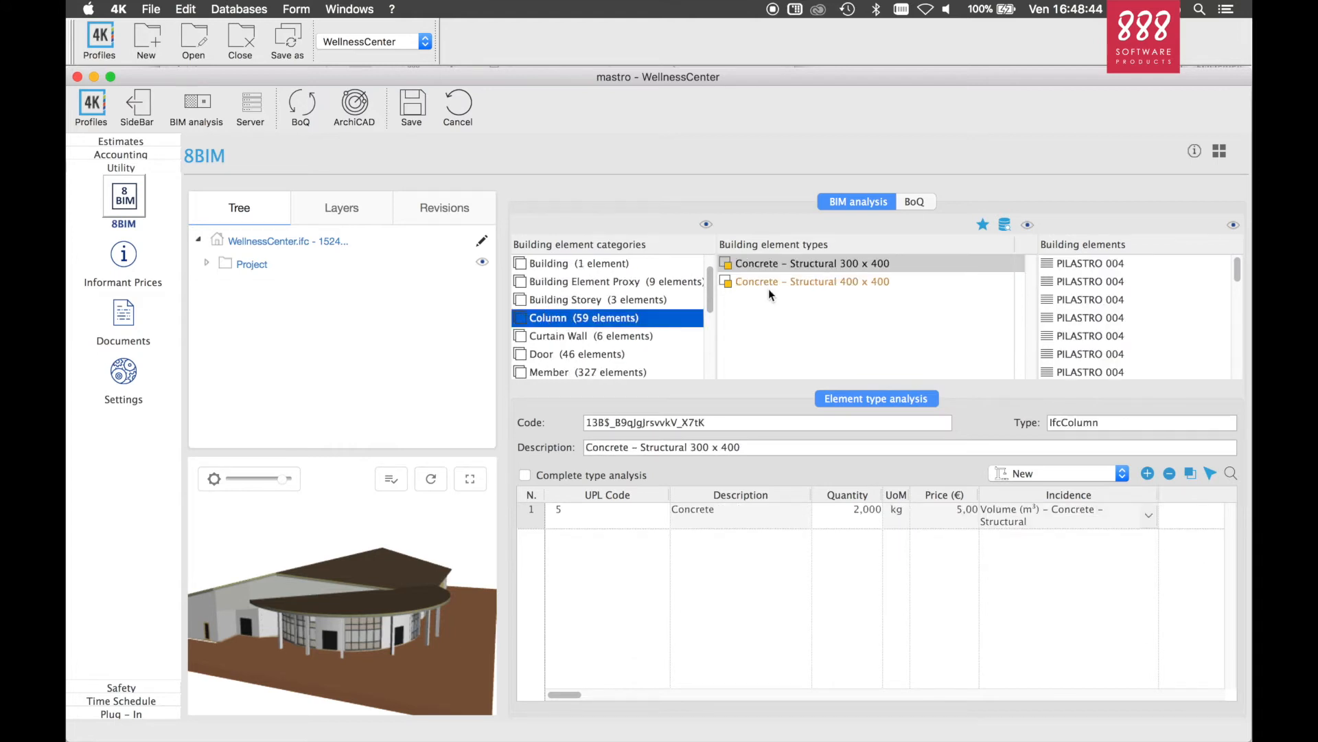
{"action": "left_click", "coordinate": [768, 287]}
{"action": "scroll", "coordinate": [604, 289], "scroll_direction": "up", "scroll_amount": 1}
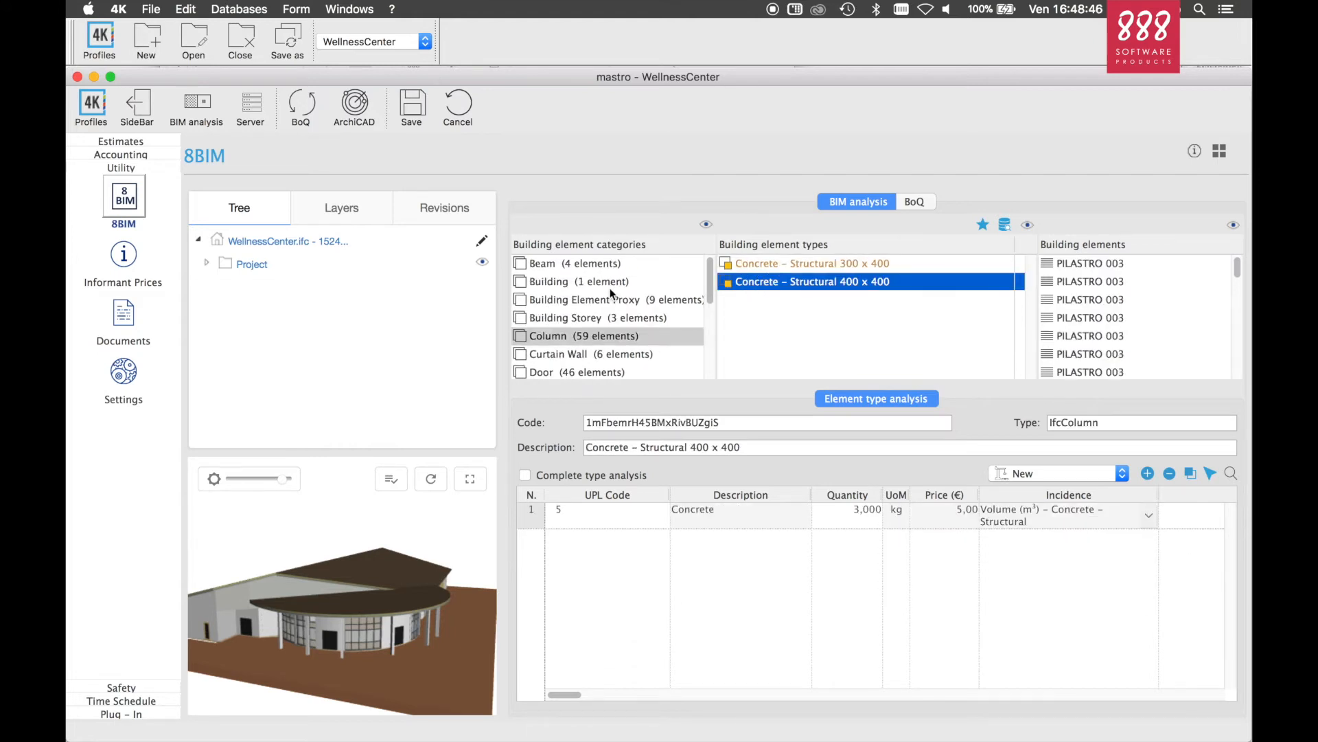
{"action": "left_click", "coordinate": [579, 267]}
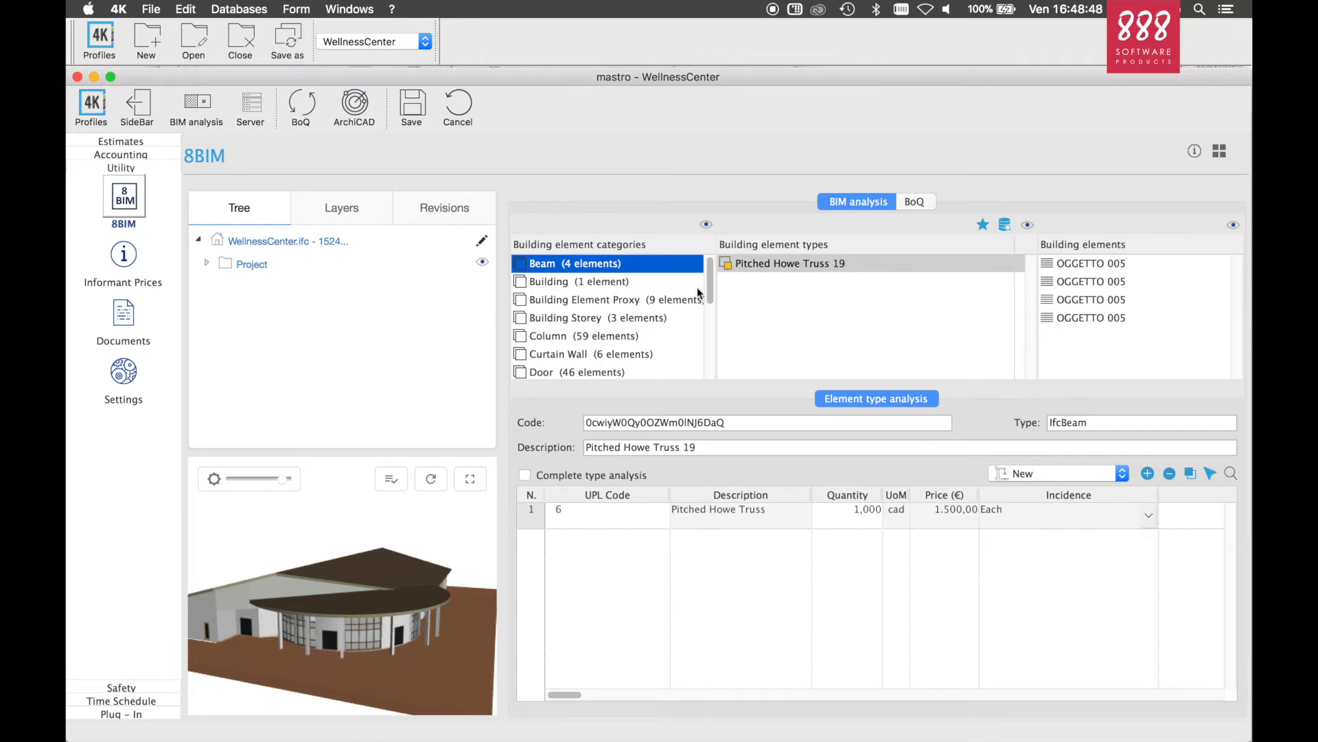
Produce the bill of quantities from the 8BIM items with a category structure of 4 levels, down to element categories within each story
{"action": "left_click", "coordinate": [307, 116]}
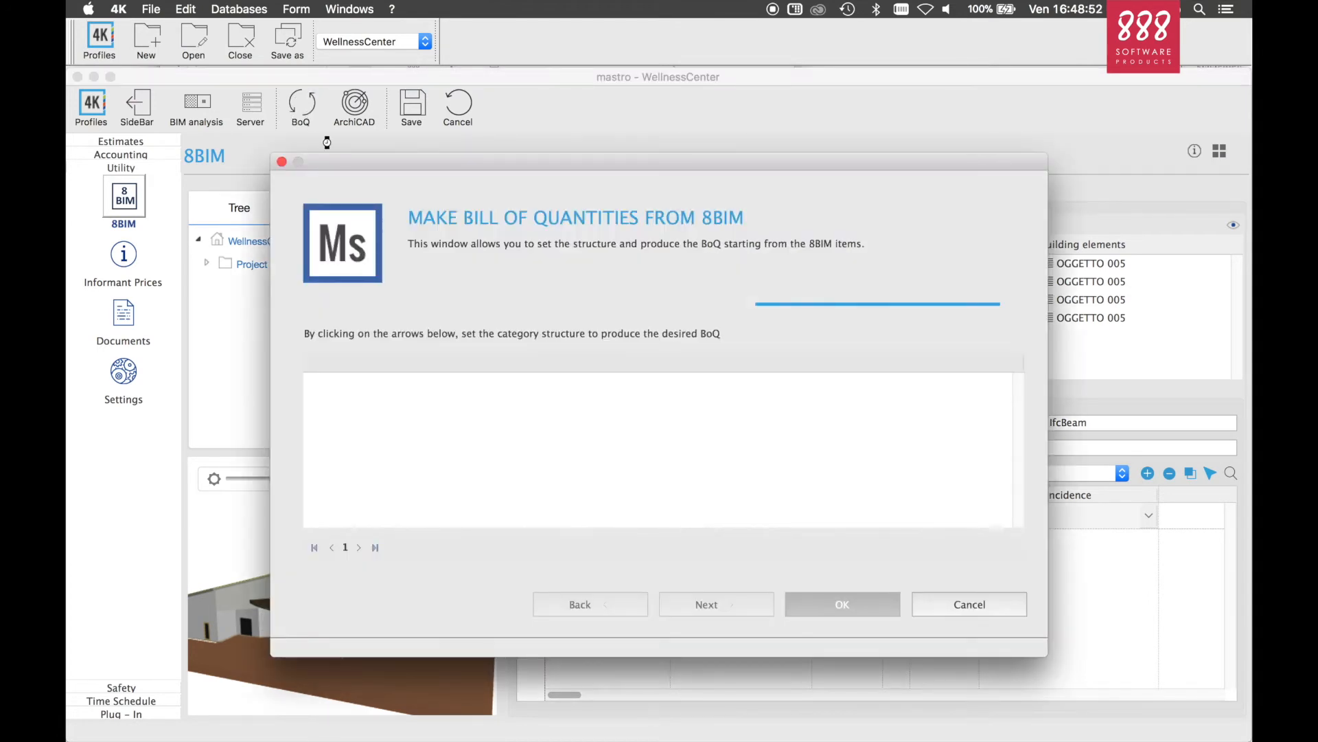
{"action": "left_click", "coordinate": [359, 547]}
{"action": "left_click", "coordinate": [359, 547]}
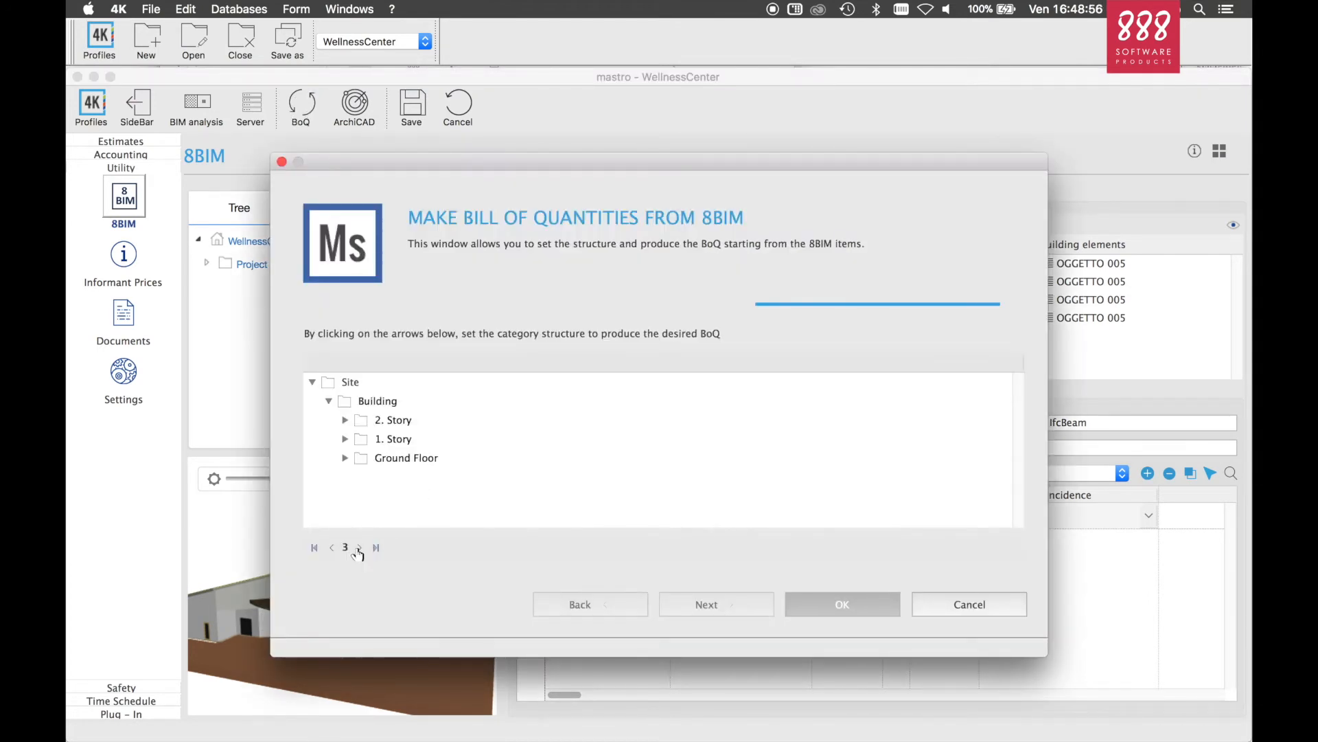
{"action": "left_click", "coordinate": [359, 548]}
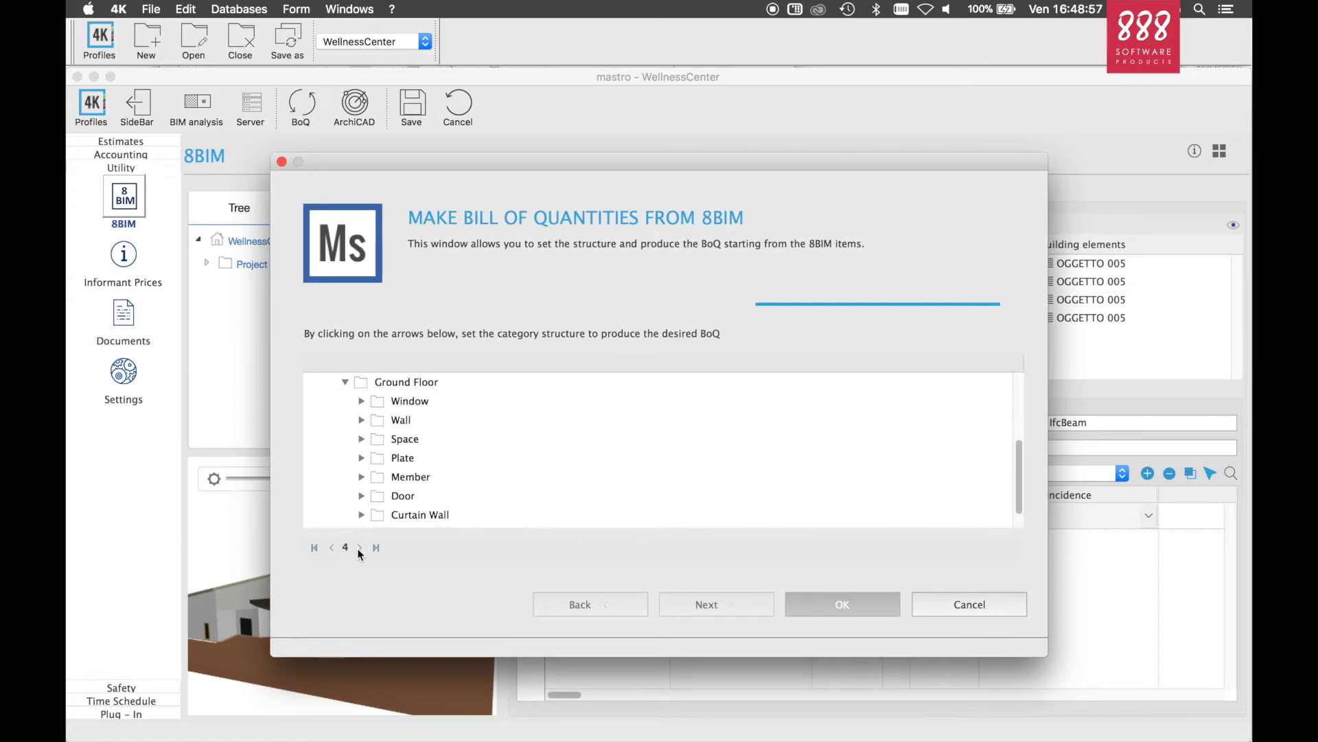
{"action": "left_click", "coordinate": [358, 547]}
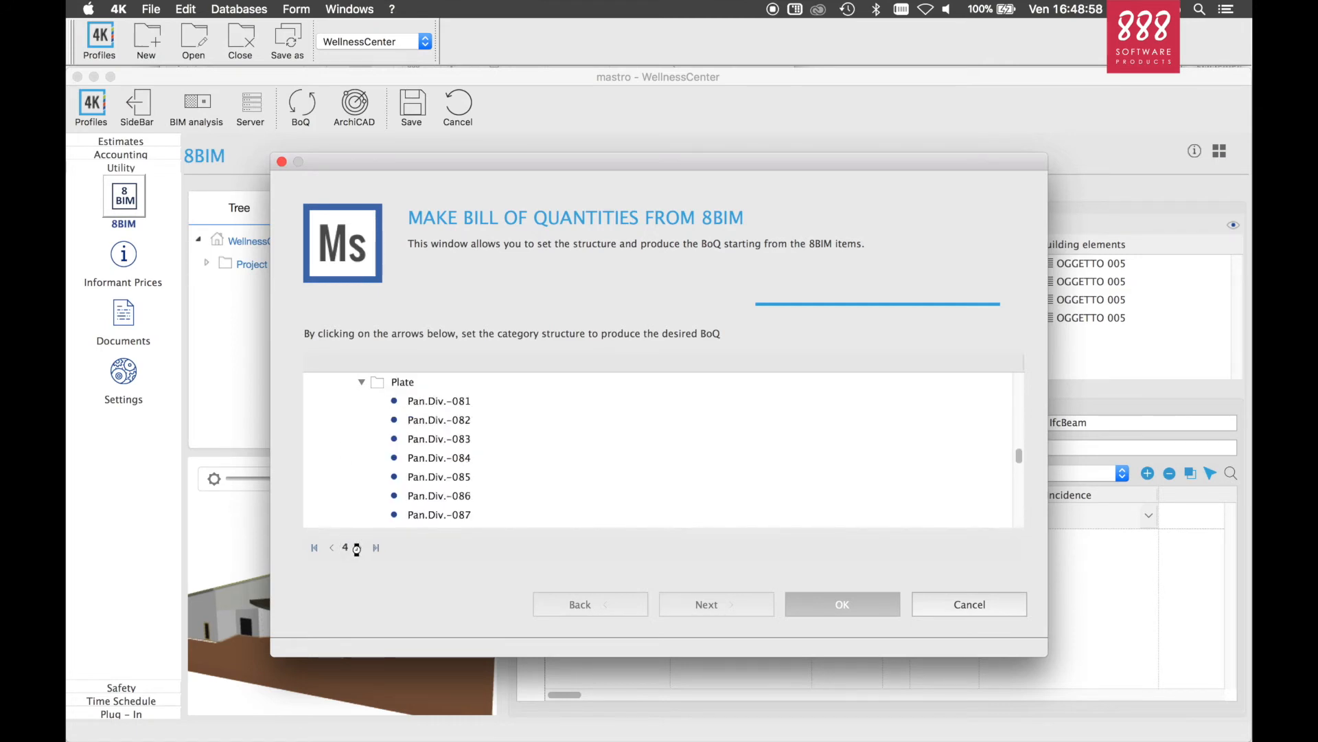
{"action": "left_click", "coordinate": [334, 549]}
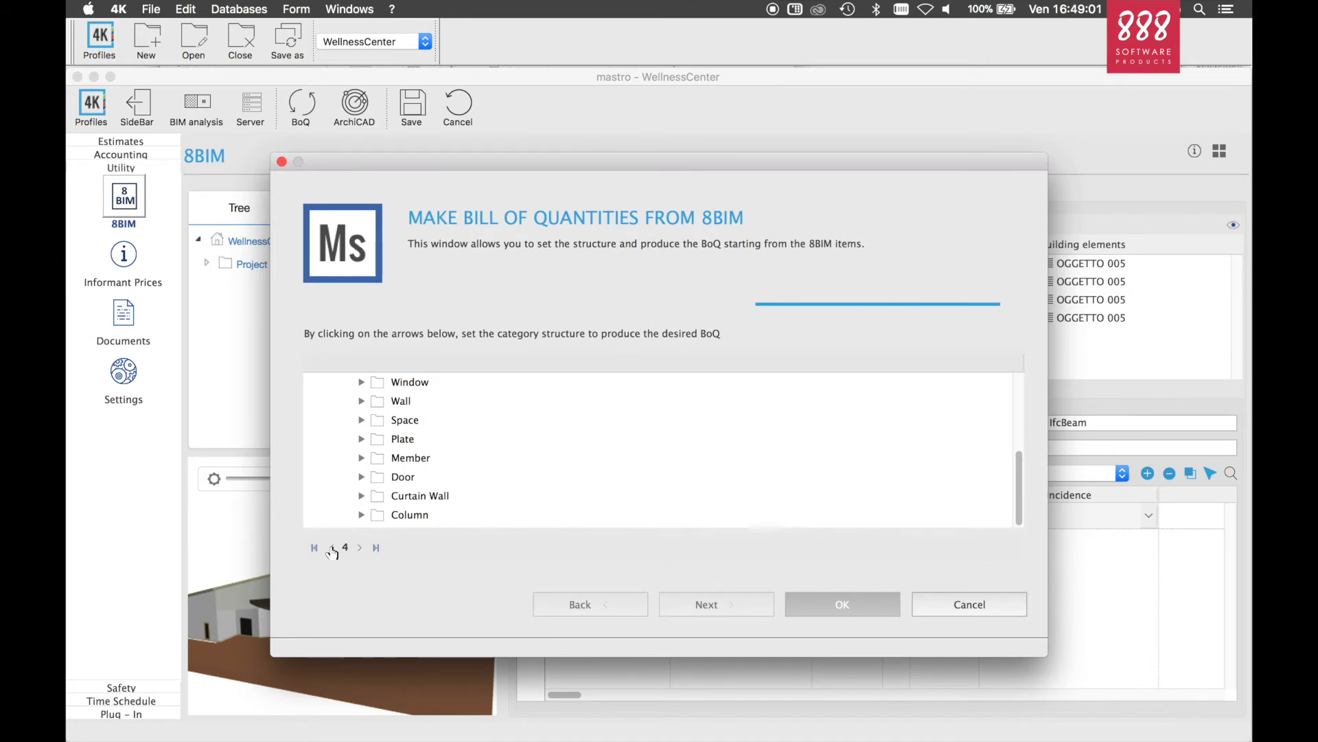
{"action": "left_click", "coordinate": [858, 608]}
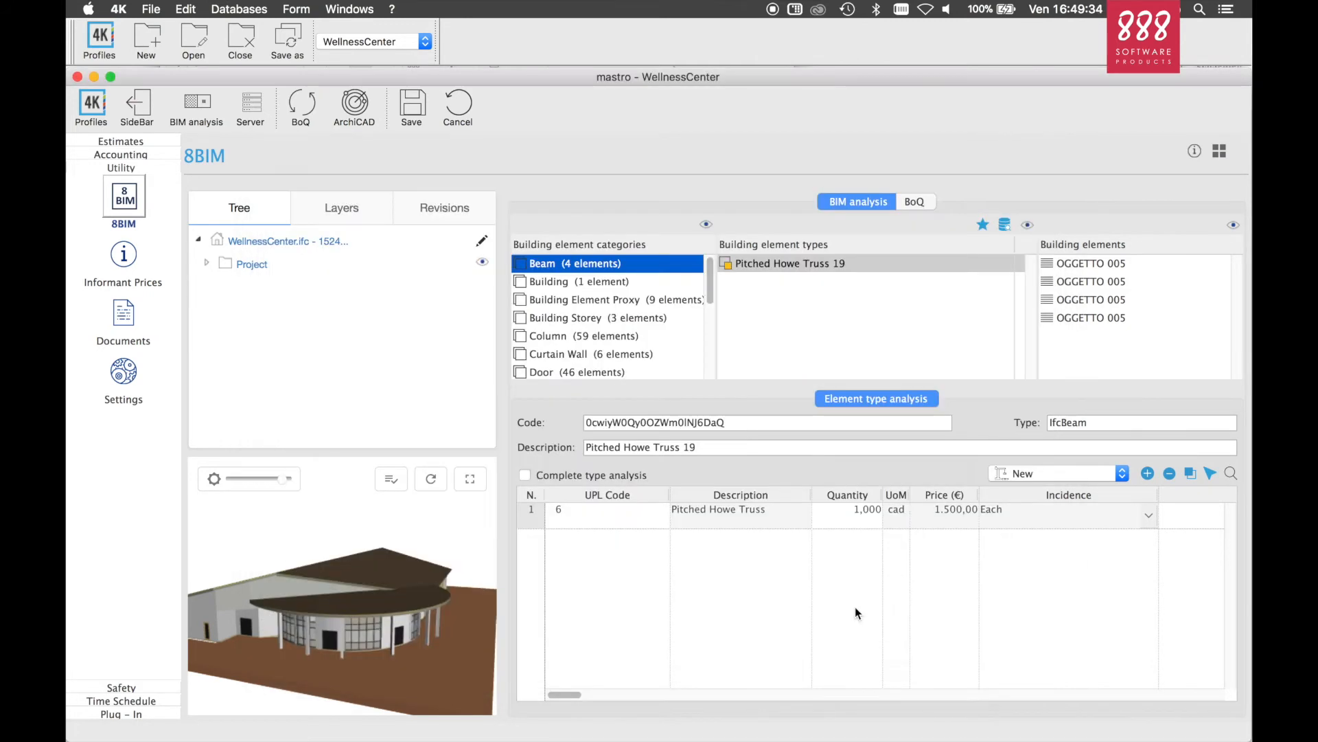
Open the estimate's bill of quantities, expand Site and Building, and examine the 2. Story, 1. Story and Ground Floor categories
{"action": "left_click", "coordinate": [124, 142]}
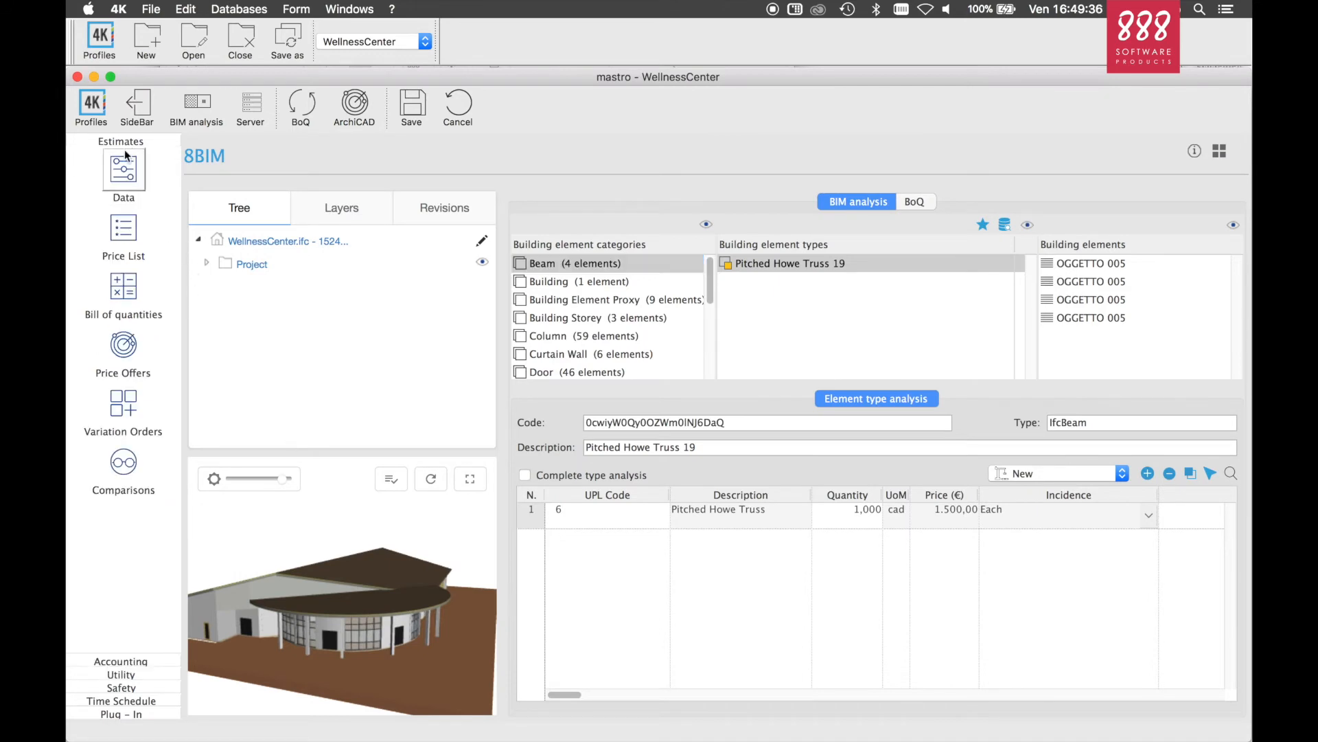
{"action": "left_click", "coordinate": [128, 291]}
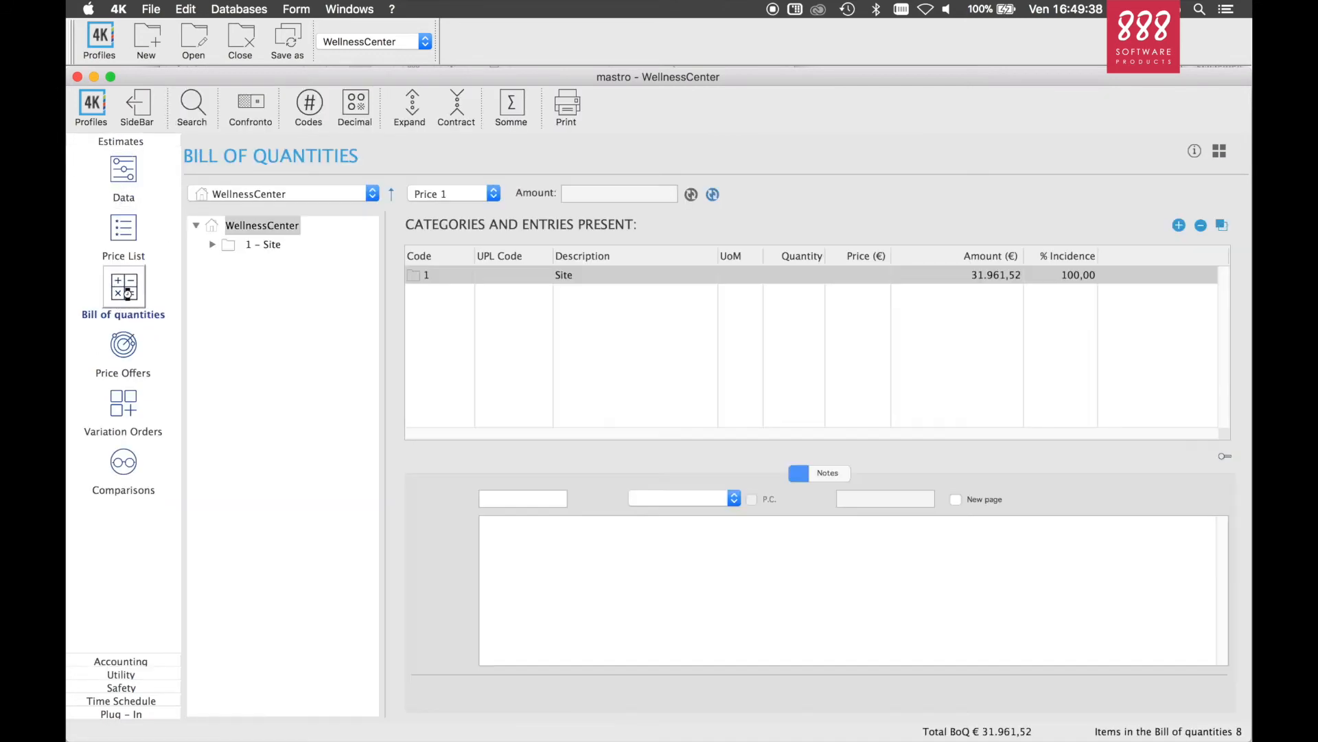
{"action": "left_click", "coordinate": [210, 246]}
{"action": "left_click", "coordinate": [224, 264]}
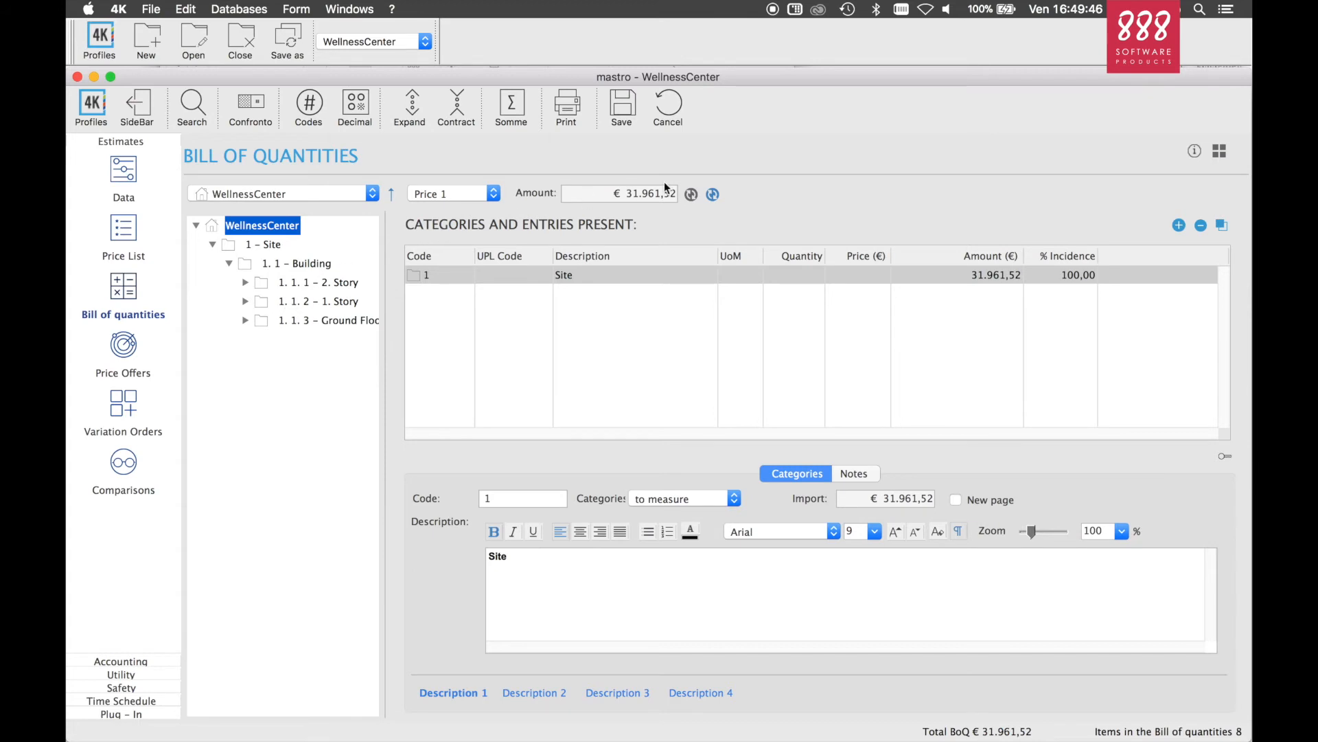
{"action": "left_click", "coordinate": [317, 283]}
{"action": "left_click", "coordinate": [316, 302]}
{"action": "left_click", "coordinate": [323, 321]}
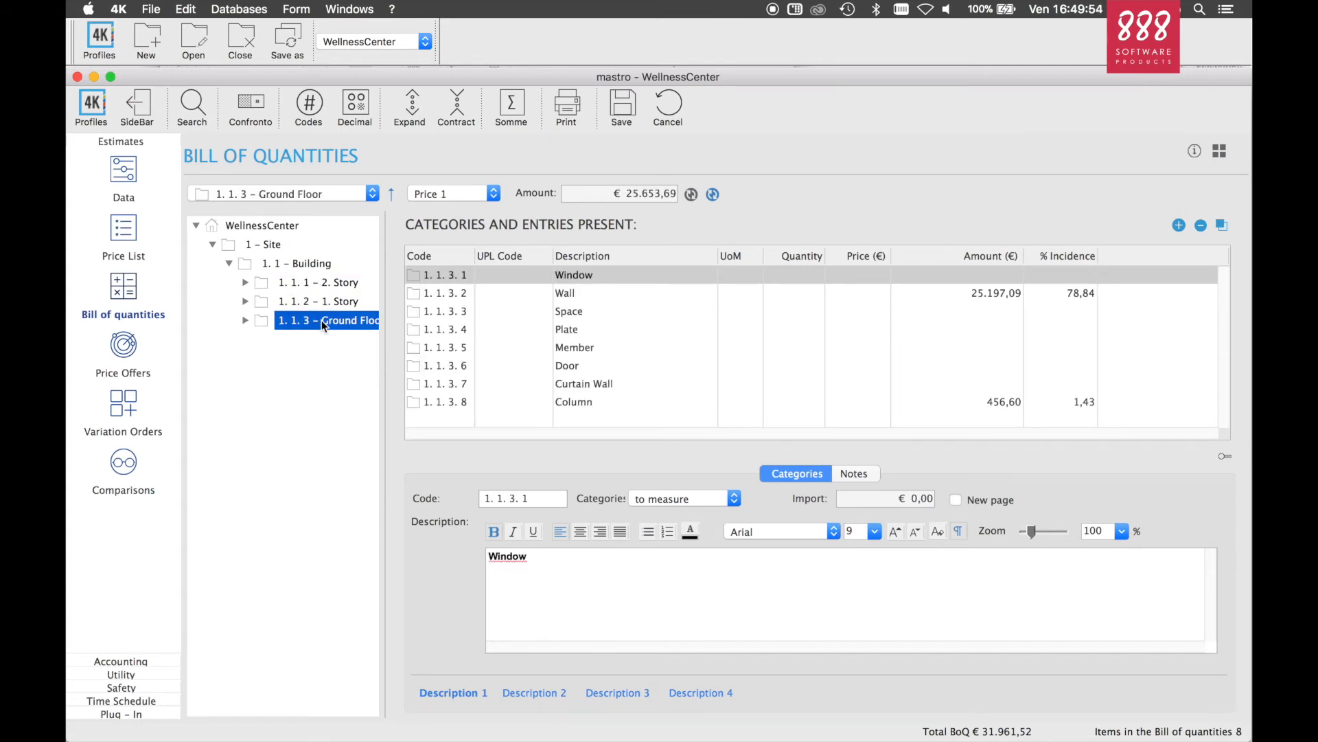
Move the Concrete Block and Plaster Gypsum entries from the 2. Story Wall category to the Ground Floor Wall category
{"action": "left_click", "coordinate": [313, 284]}
{"action": "left_click", "coordinate": [246, 283]}
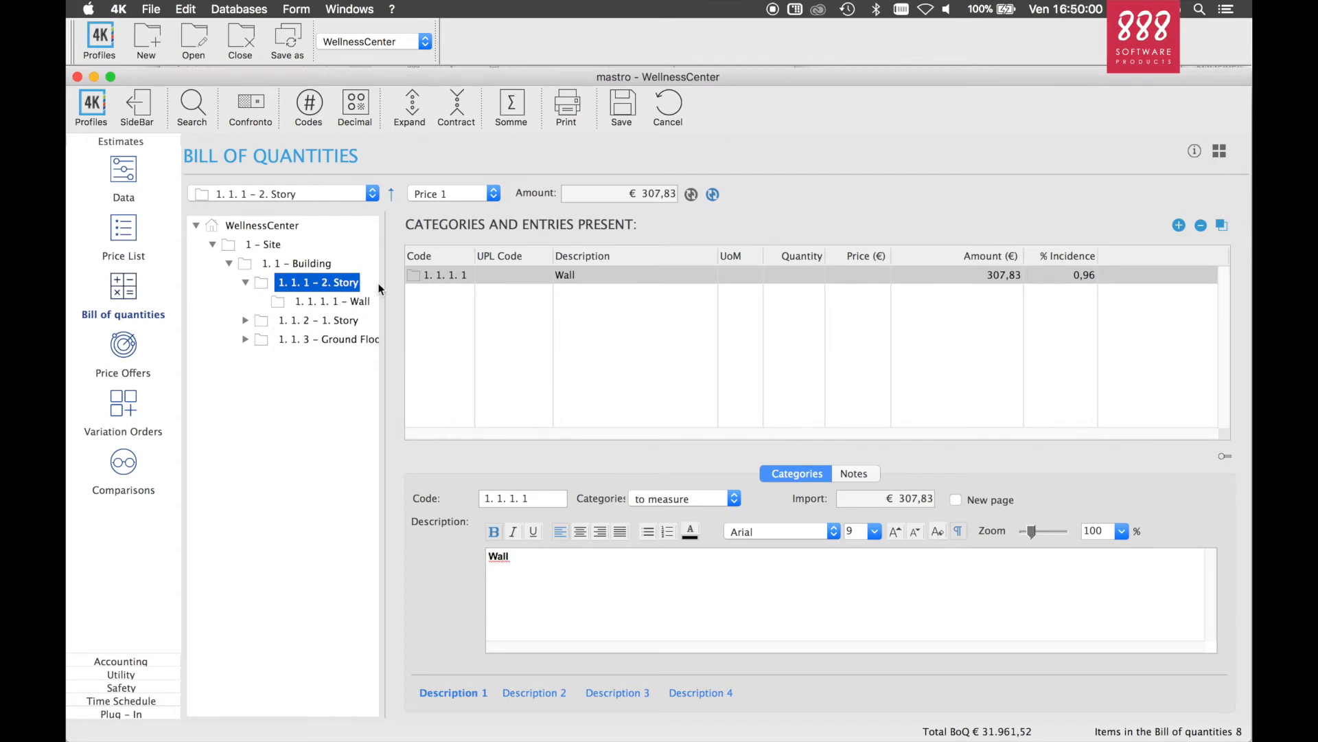
{"action": "left_click", "coordinate": [245, 339]}
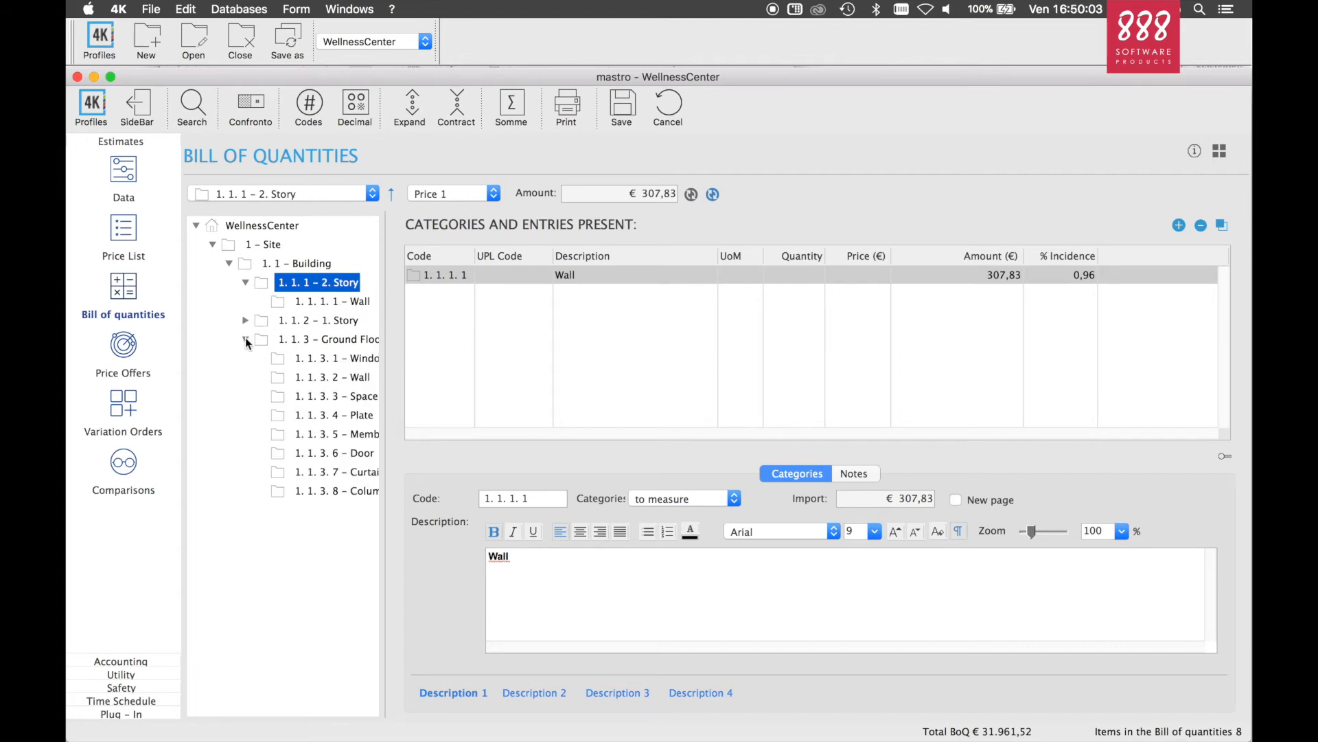
{"action": "left_click", "coordinate": [333, 376]}
{"action": "left_click", "coordinate": [332, 302]}
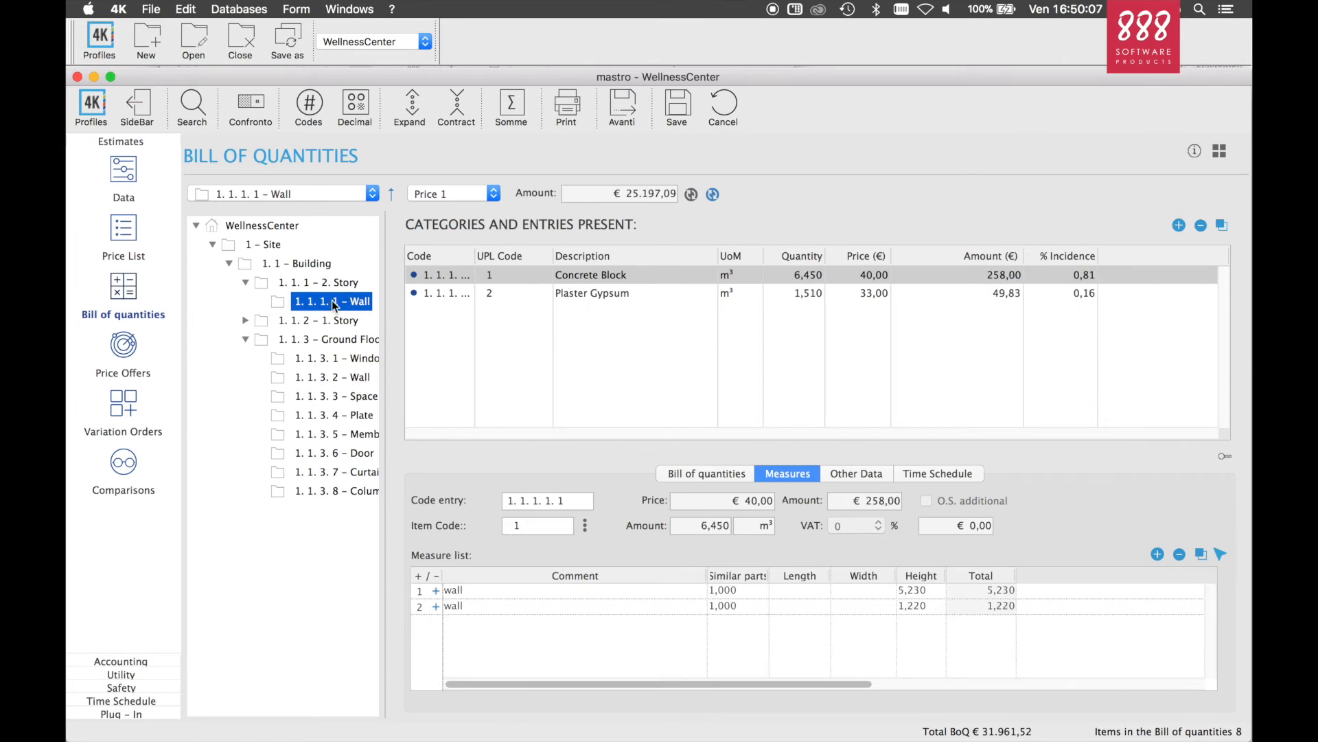
{"action": "left_click", "coordinate": [587, 293], "text": "shift"}
{"action": "left_click_drag", "start_coordinate": [587, 294], "coordinate": [359, 378]}
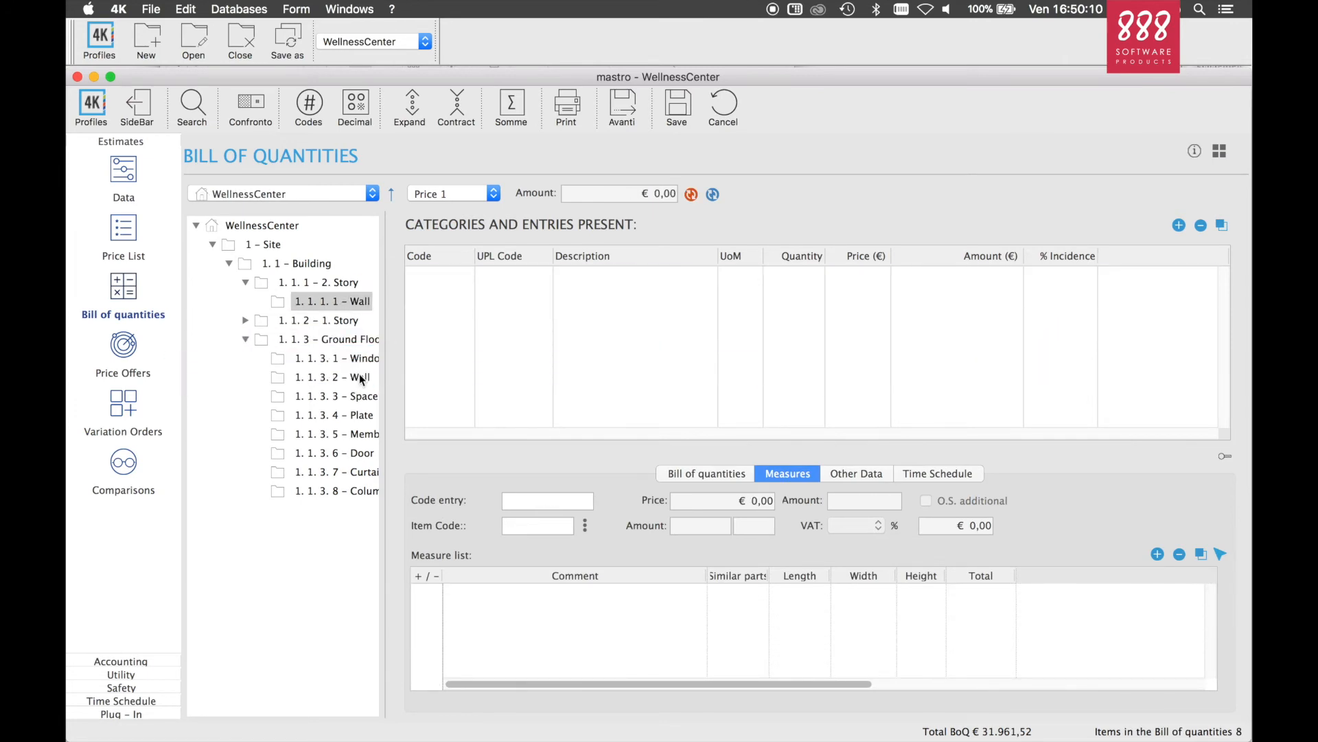
Delete the emptied 2. Story category and check the entries in the Ground Floor Wall category
{"action": "left_click", "coordinate": [312, 285]}
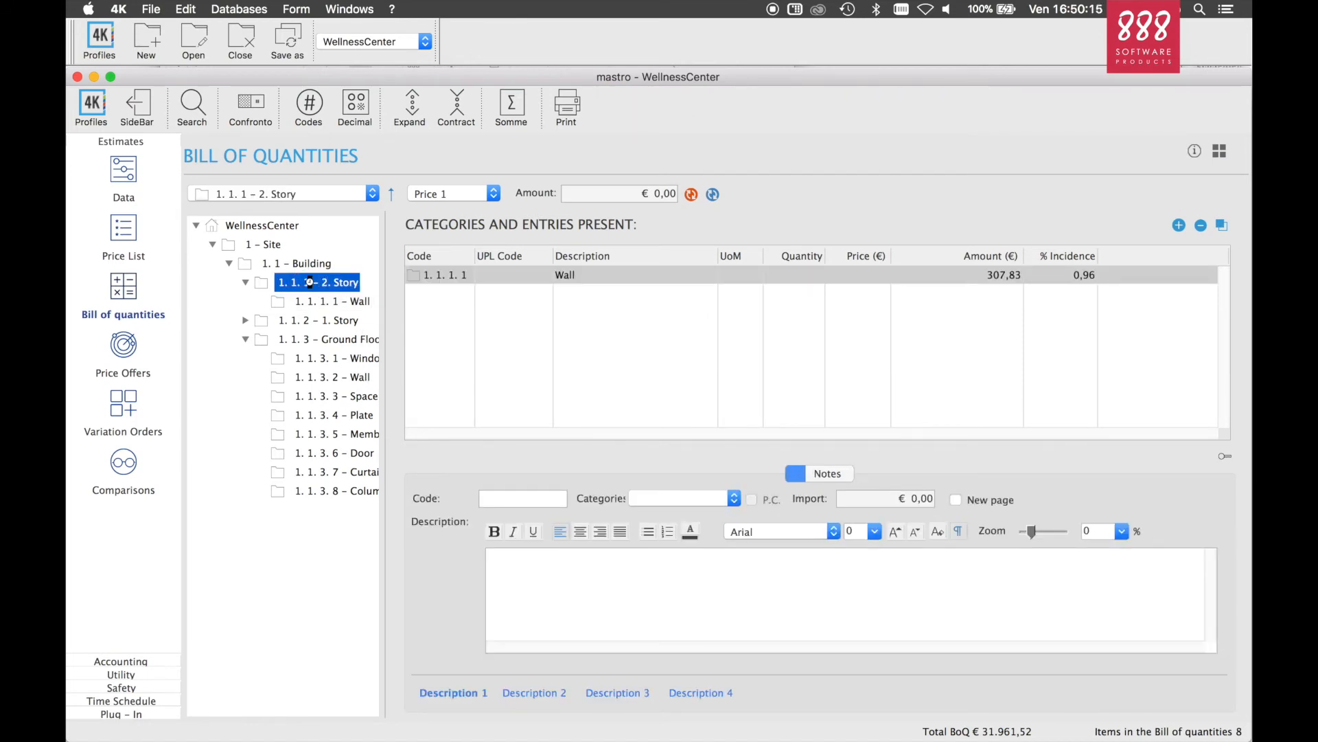
{"action": "right_click", "coordinate": [311, 285]}
{"action": "left_click", "coordinate": [331, 305]}
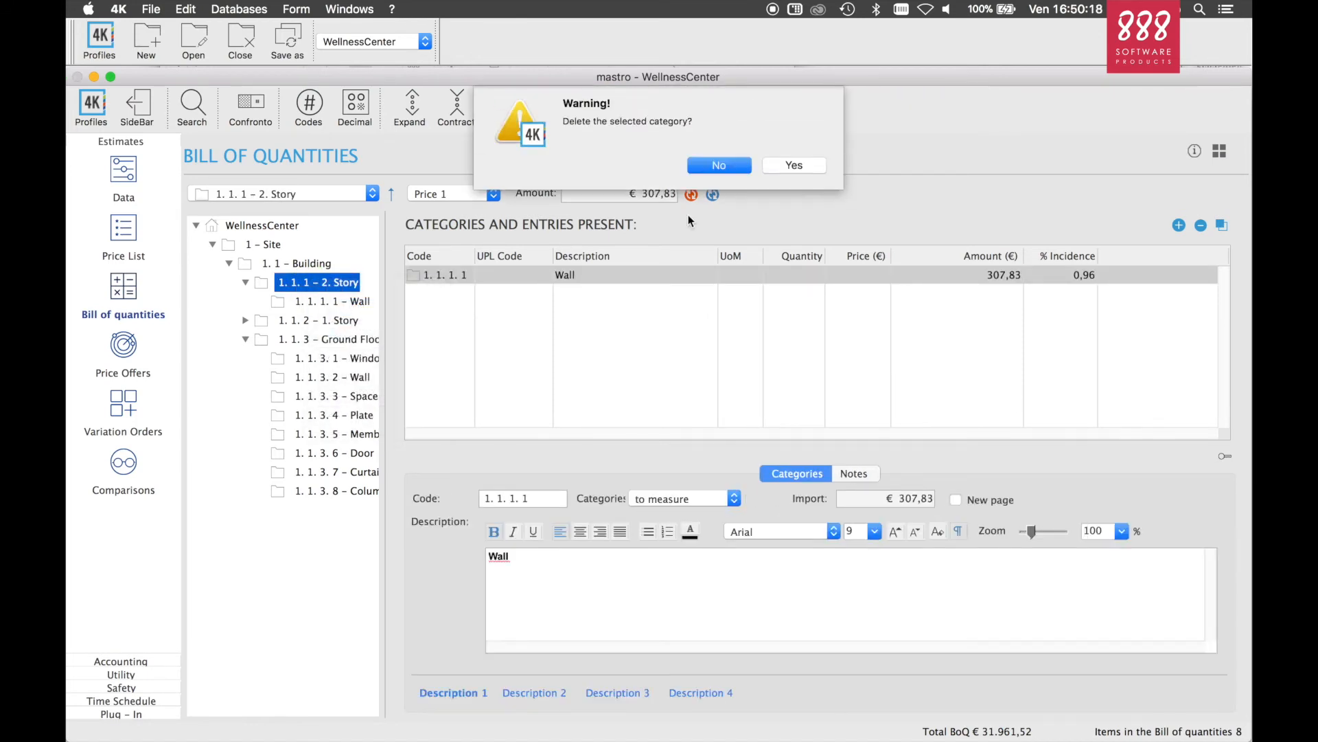
{"action": "left_click", "coordinate": [793, 136]}
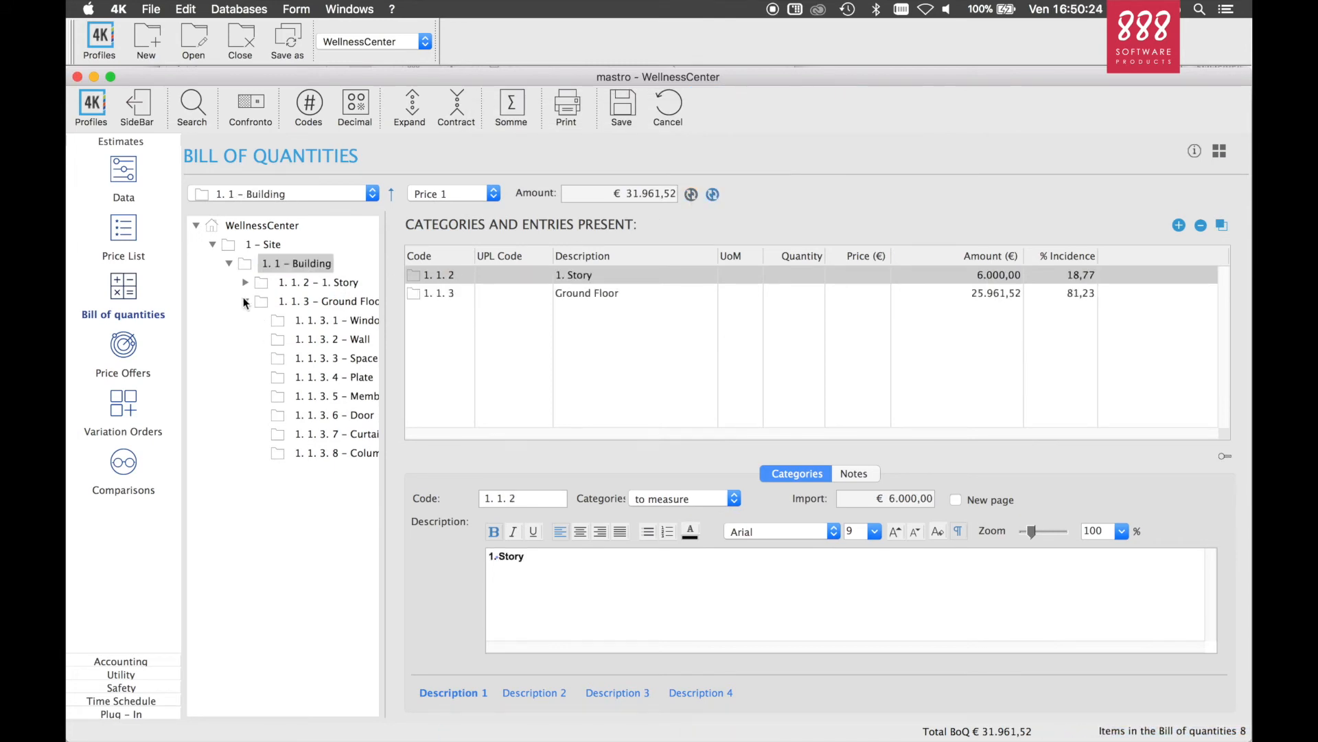
{"action": "left_click", "coordinate": [307, 340]}
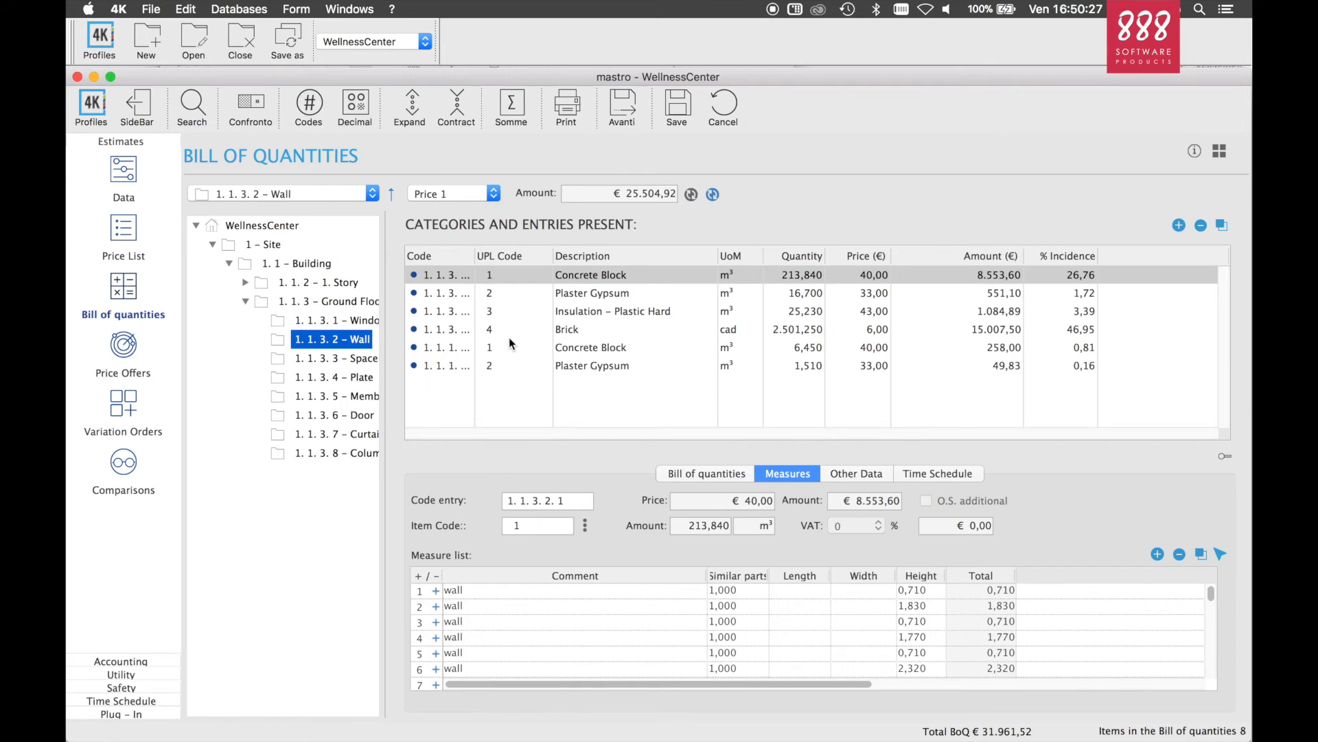
Preview the bill of quantities summary in the Sommario A4 Verticale print format and close the preview and print settings
{"action": "left_click", "coordinate": [557, 103]}
{"action": "scroll", "coordinate": [347, 500], "scroll_direction": "down", "scroll_amount": 5}
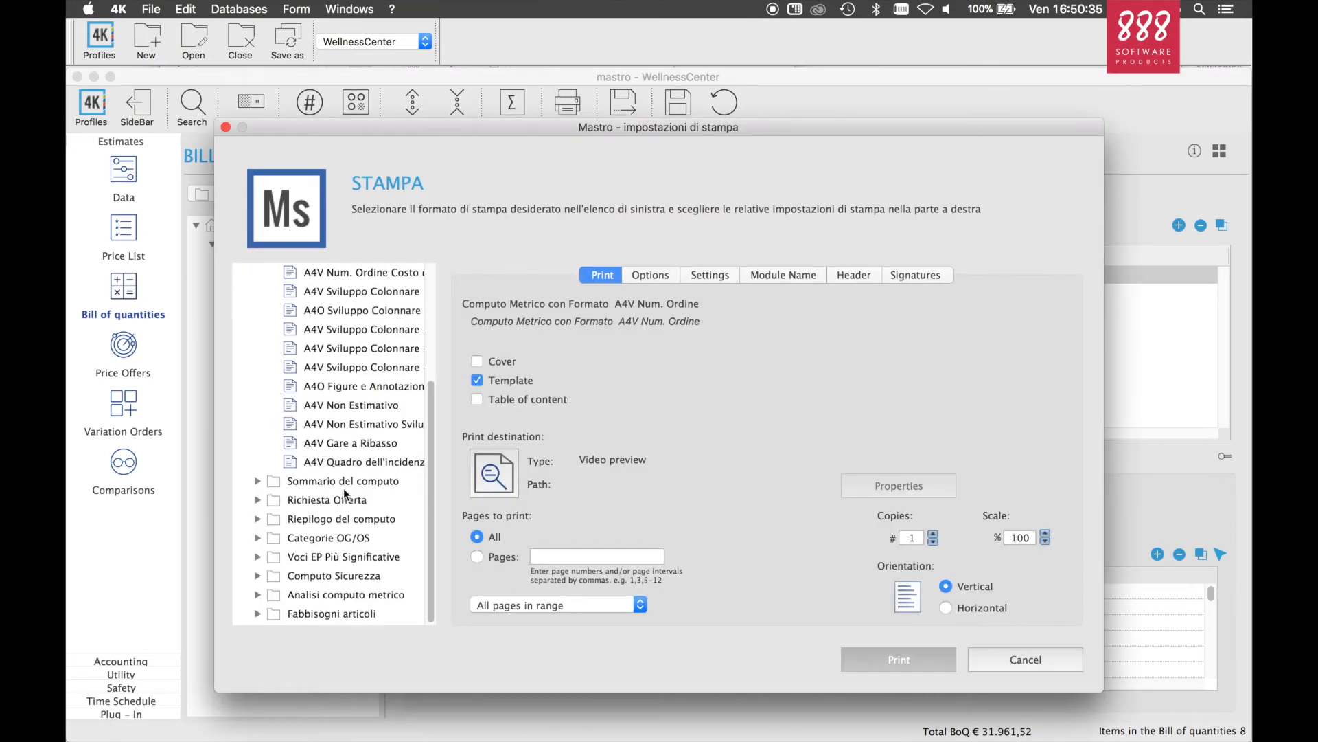
{"action": "left_click", "coordinate": [258, 481]}
{"action": "left_click", "coordinate": [352, 500]}
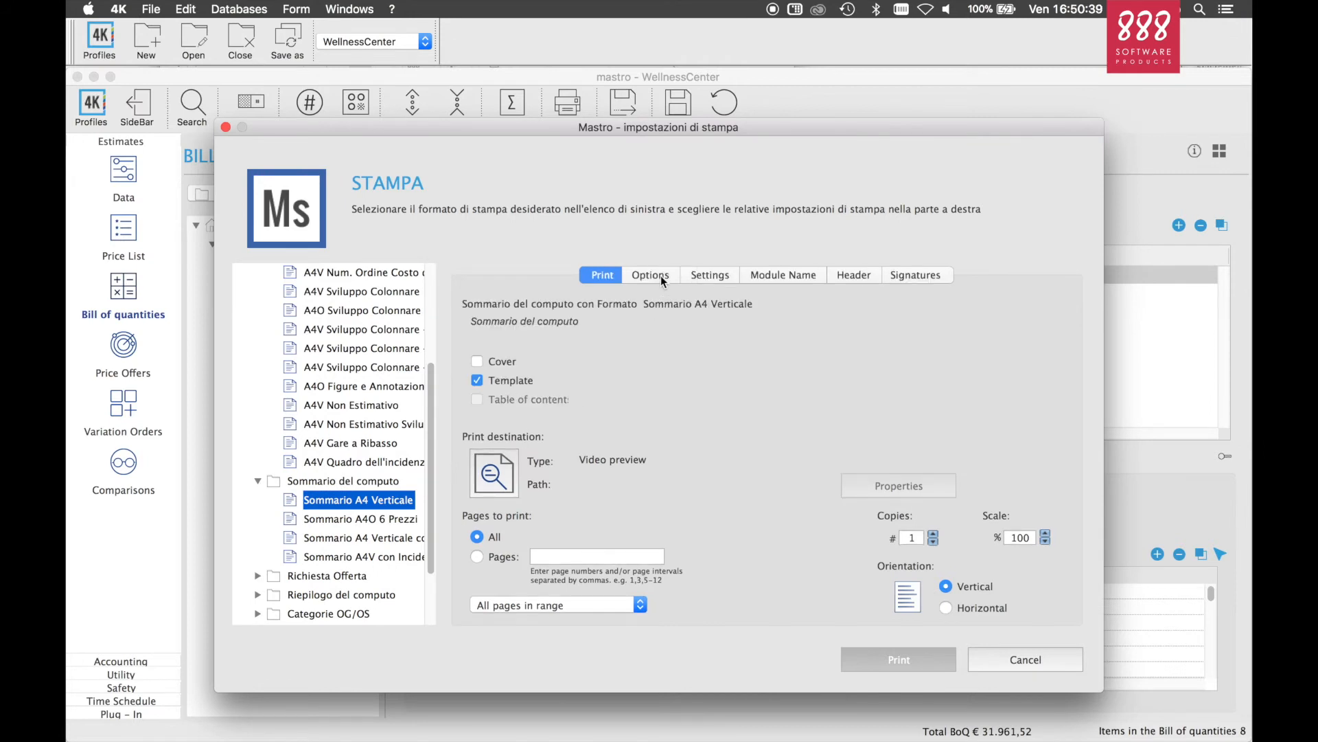
{"action": "left_click", "coordinate": [661, 274]}
{"action": "left_click", "coordinate": [878, 655]}
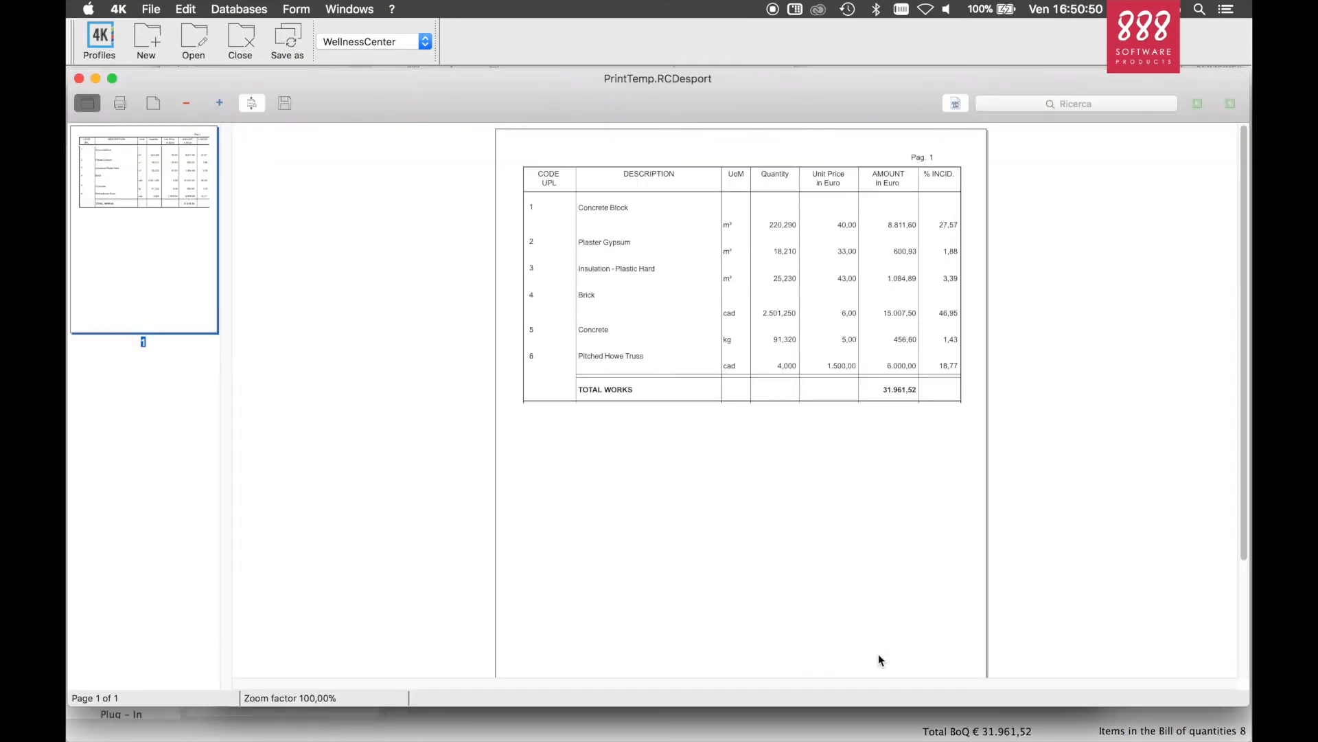
{"action": "left_click", "coordinate": [79, 78]}
{"action": "left_click", "coordinate": [225, 127]}
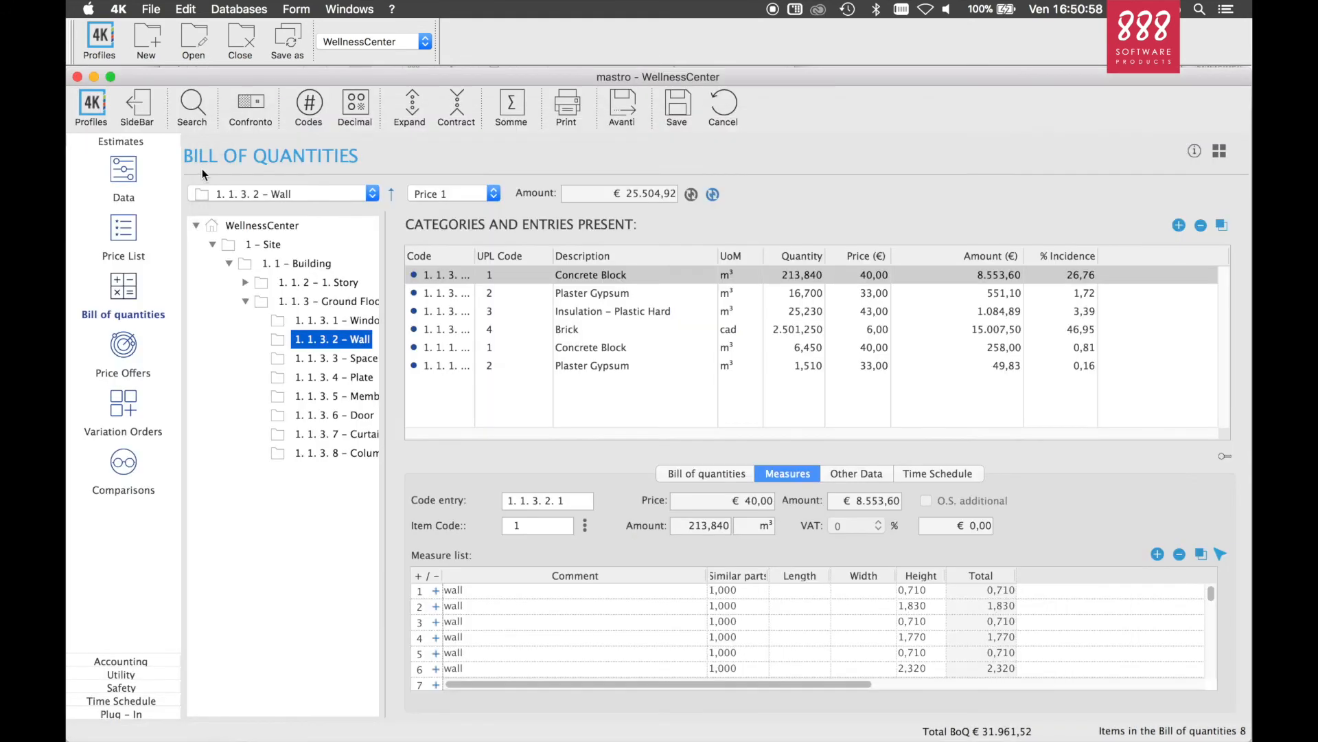
Highlight the analysed elements in the 8BIM model and examine the BoQ details of the first Pitched Howe Truss 19 beam element
{"action": "left_click", "coordinate": [123, 675]}
{"action": "left_click", "coordinate": [124, 199]}
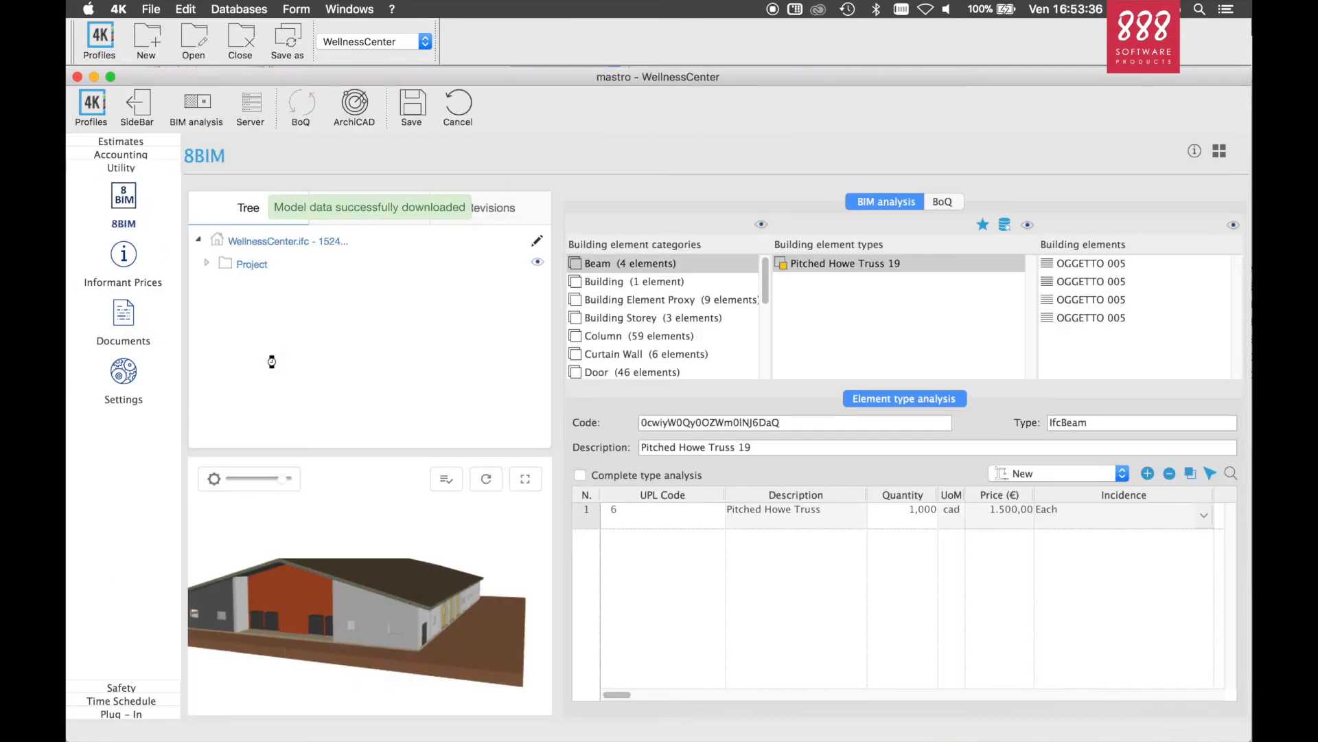
{"action": "left_click_drag", "start_coordinate": [475, 567], "coordinate": [453, 598]}
{"action": "left_click", "coordinate": [449, 482]}
{"action": "left_click_drag", "start_coordinate": [446, 546], "coordinate": [396, 603]}
{"action": "left_click", "coordinate": [1110, 265]}
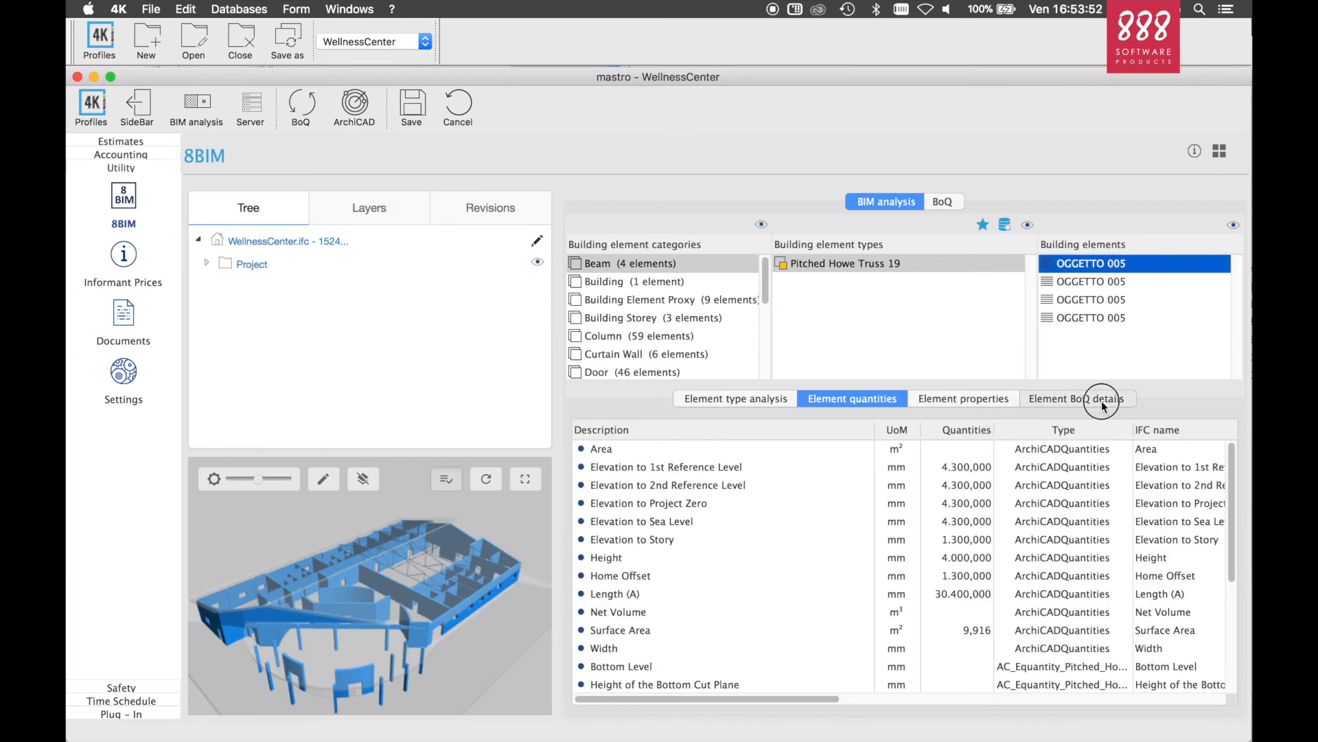
{"action": "left_click", "coordinate": [1102, 399]}
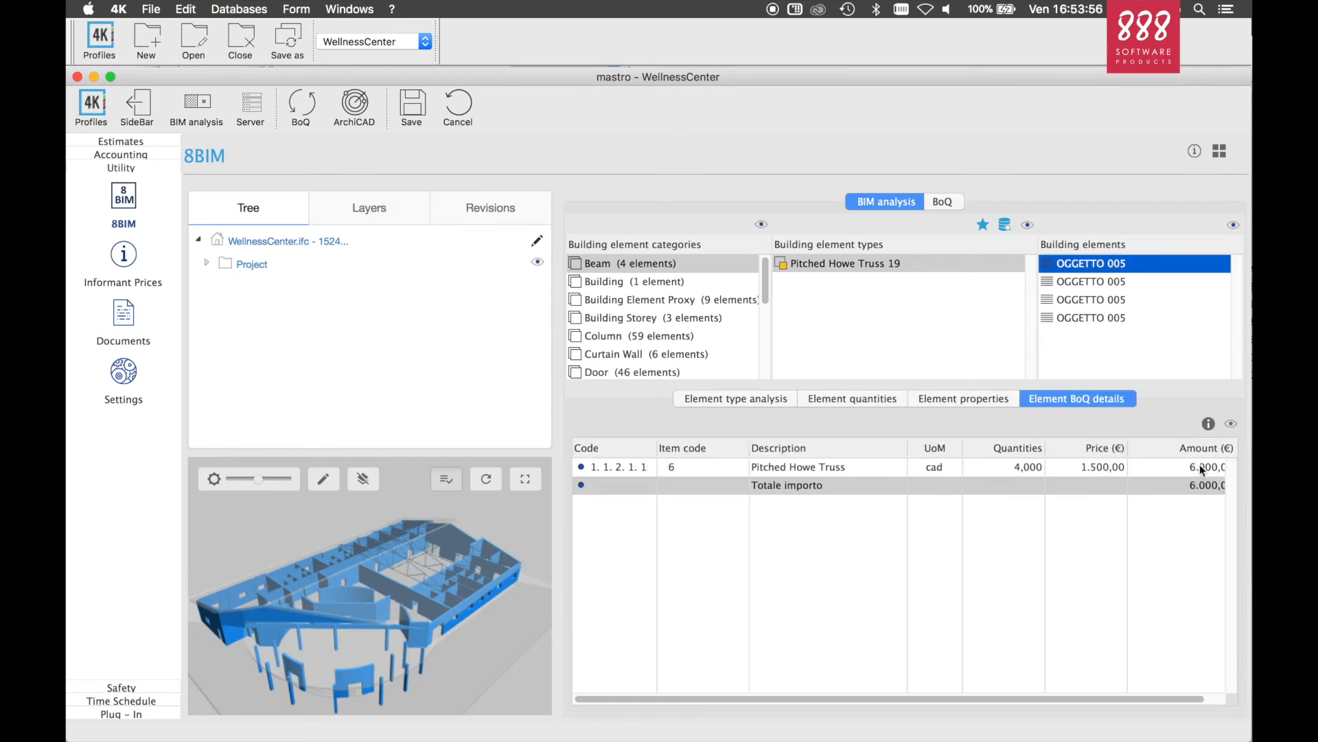
{"action": "scroll", "coordinate": [1140, 695], "scroll_direction": "right", "scroll_amount": 2}
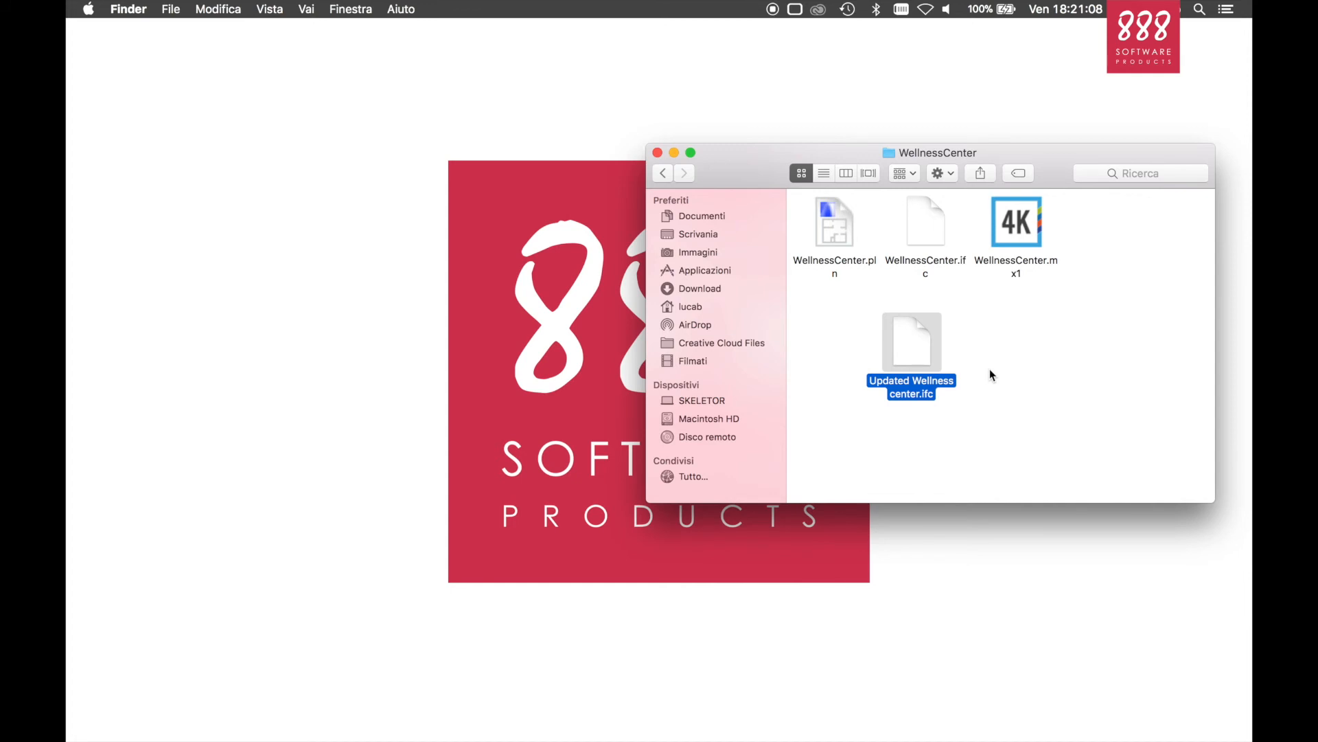
Load Updated Wellness center.ifc from the WellnessCenter folder as a new revision of the 8BIM model
{"action": "left_click", "coordinate": [997, 382]}
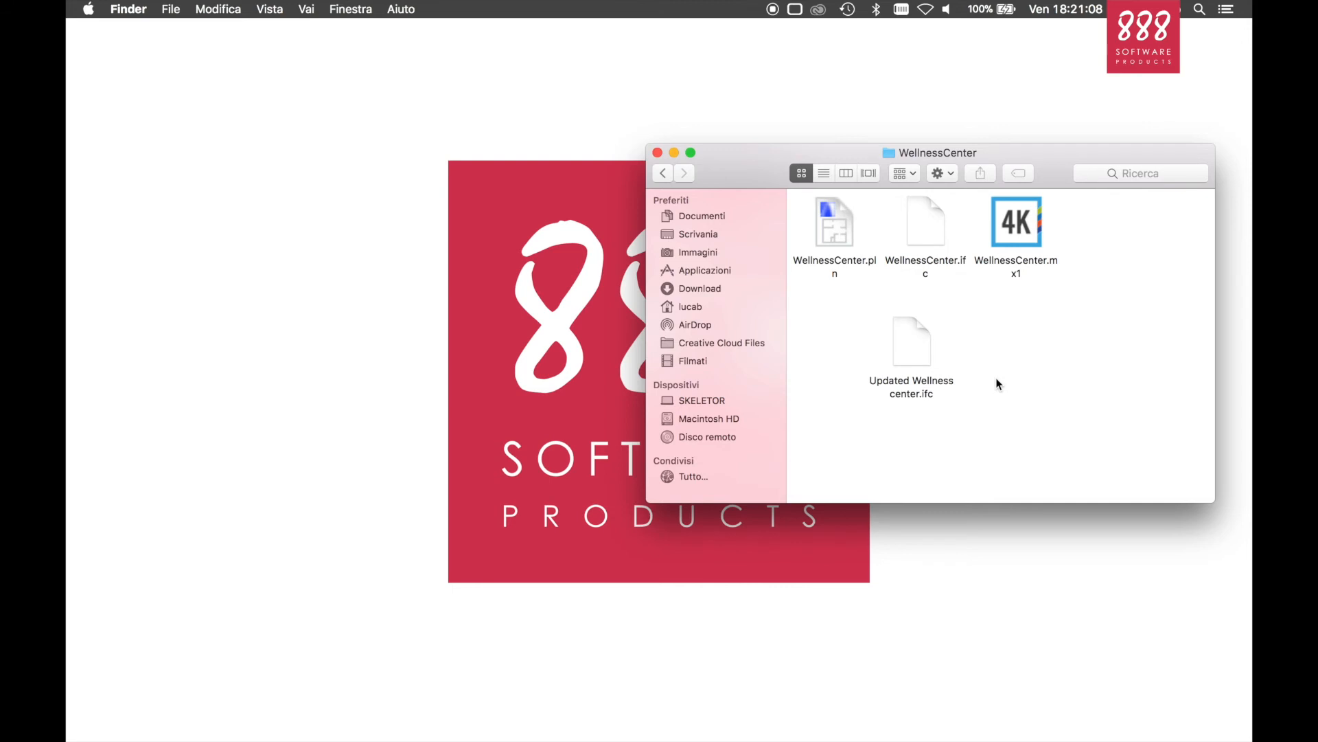
{"action": "key", "text": "super+Tab"}
{"action": "key", "text": "super+Tab"}
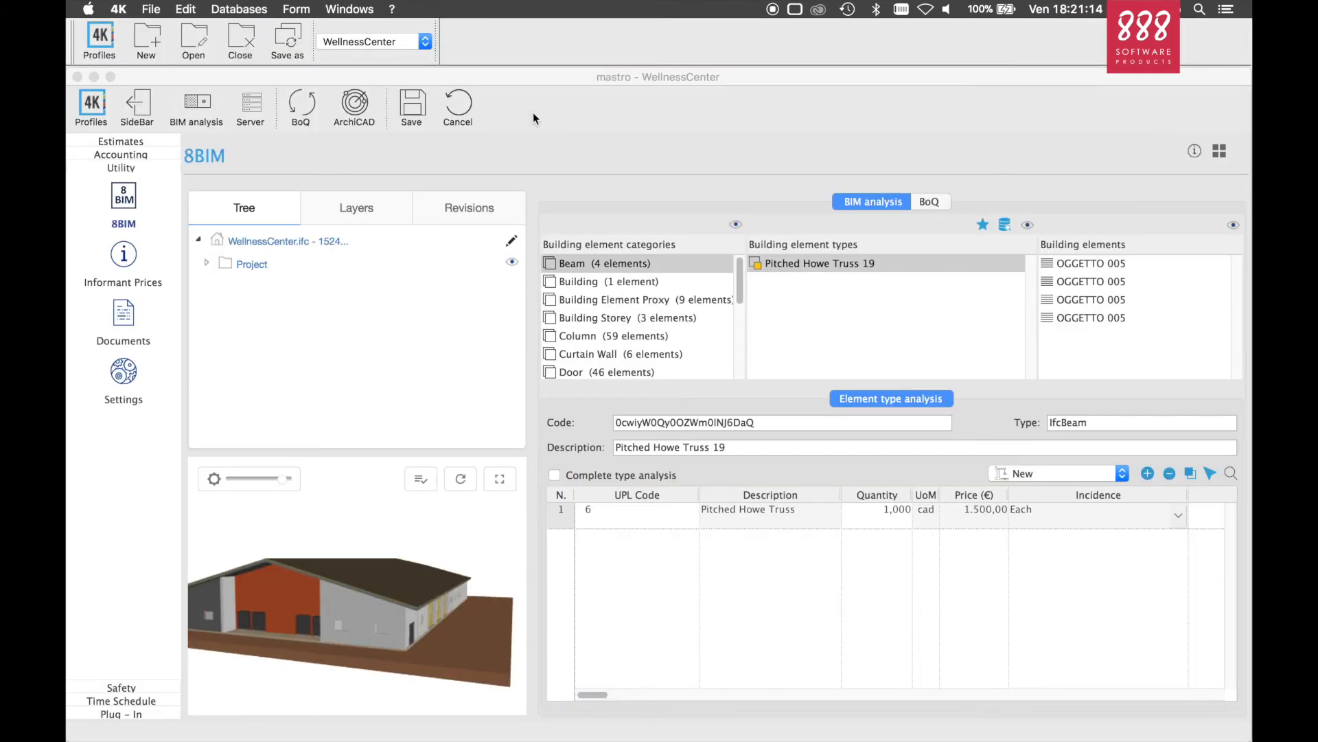
{"action": "left_click", "coordinate": [525, 75]}
{"action": "left_click", "coordinate": [471, 208]}
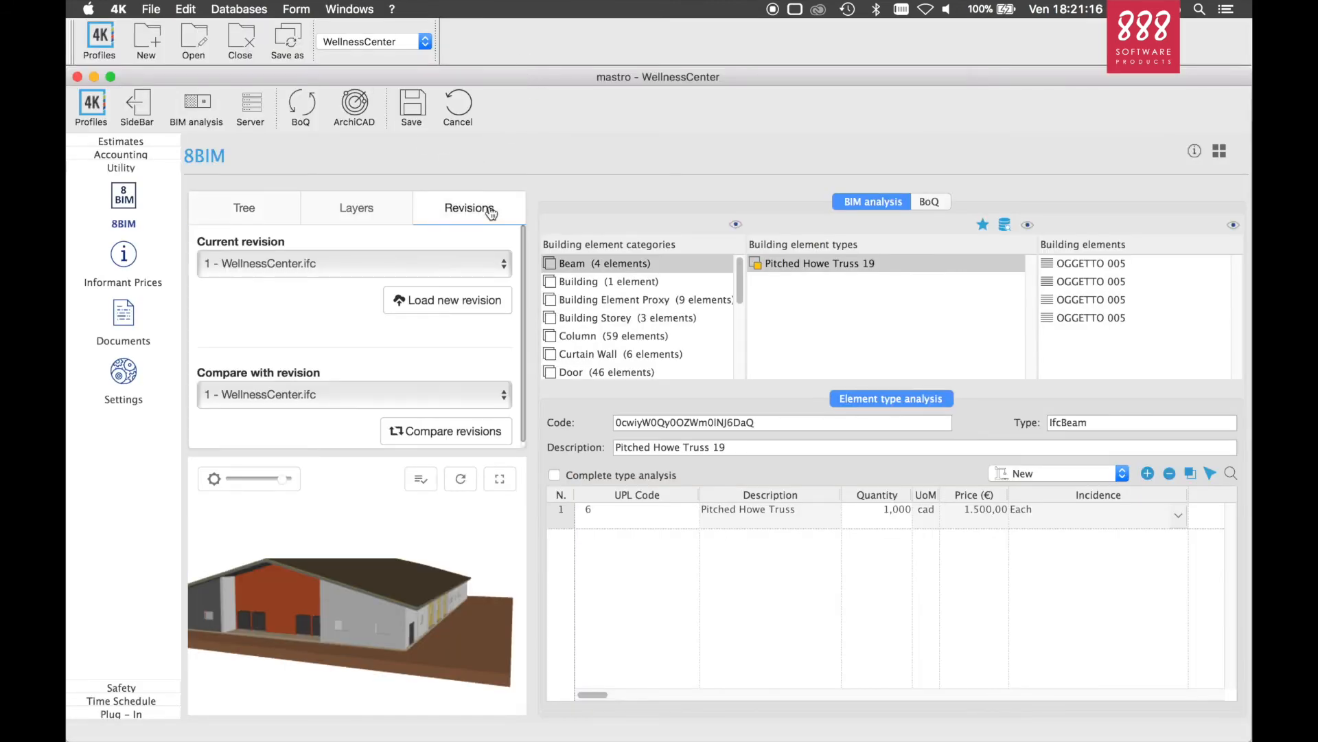
{"action": "left_click", "coordinate": [437, 295]}
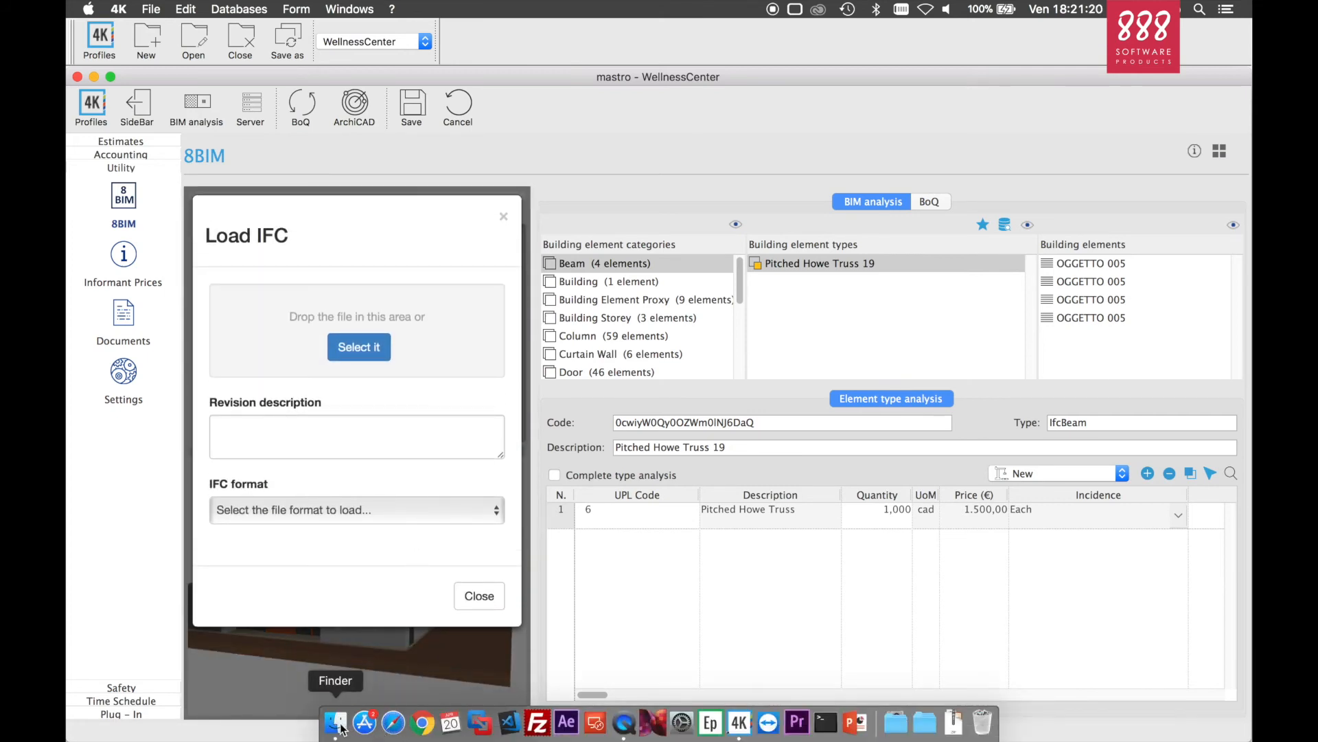
{"action": "left_click", "coordinate": [345, 729]}
{"action": "left_click_drag", "start_coordinate": [912, 343], "coordinate": [442, 332]}
{"action": "left_click", "coordinate": [442, 344]}
{"action": "left_click", "coordinate": [476, 617]}
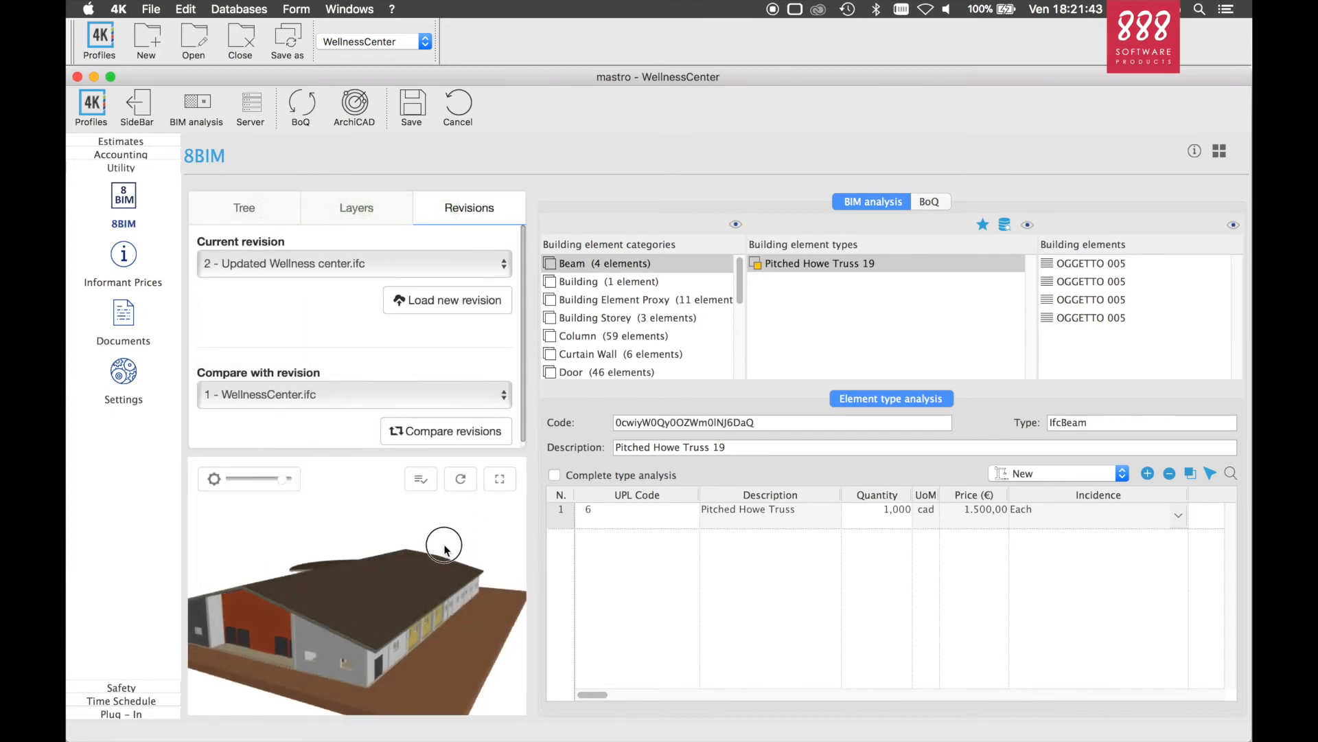
Inspect the updated building and compare revision 2 - Updated Wellness center.ifc with revision 1 - WellnessCenter.ifc
{"action": "left_click_drag", "start_coordinate": [445, 589], "coordinate": [300, 552]}
{"action": "left_click_drag", "start_coordinate": [454, 613], "coordinate": [323, 607]}
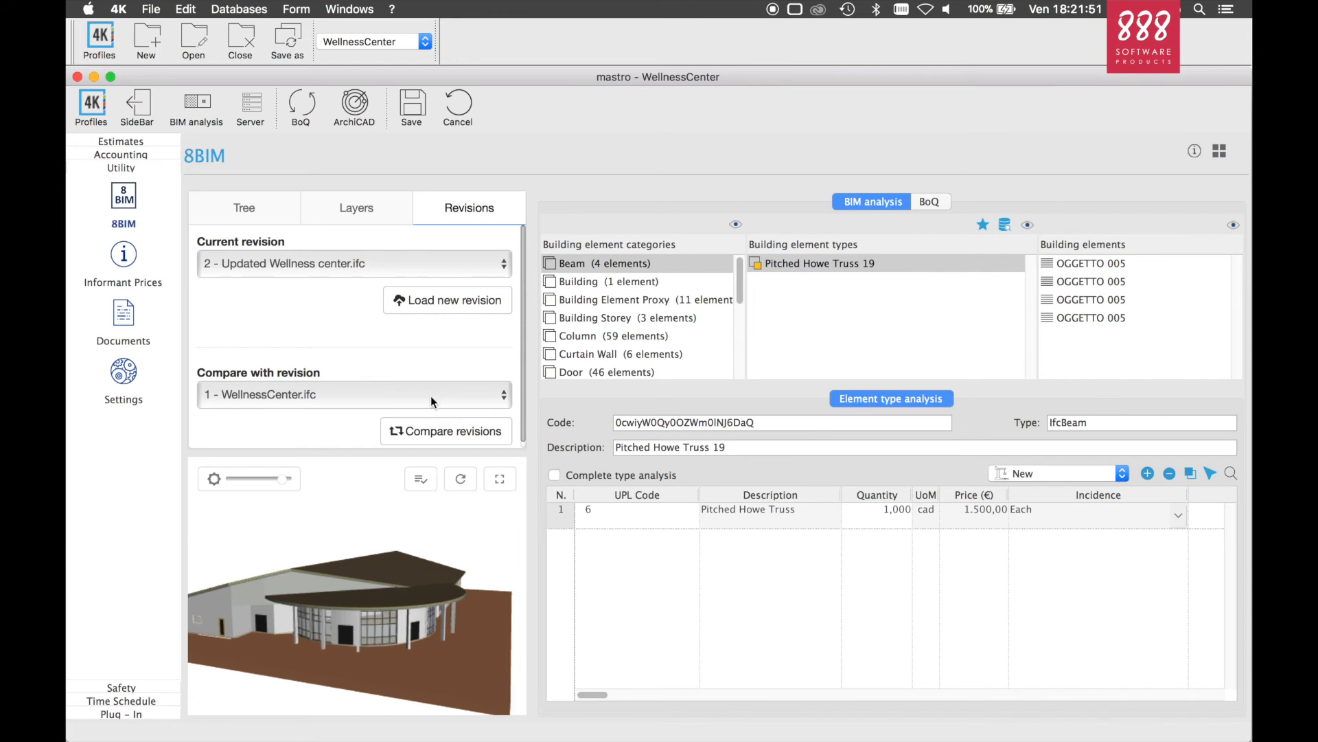
{"action": "left_click", "coordinate": [397, 260]}
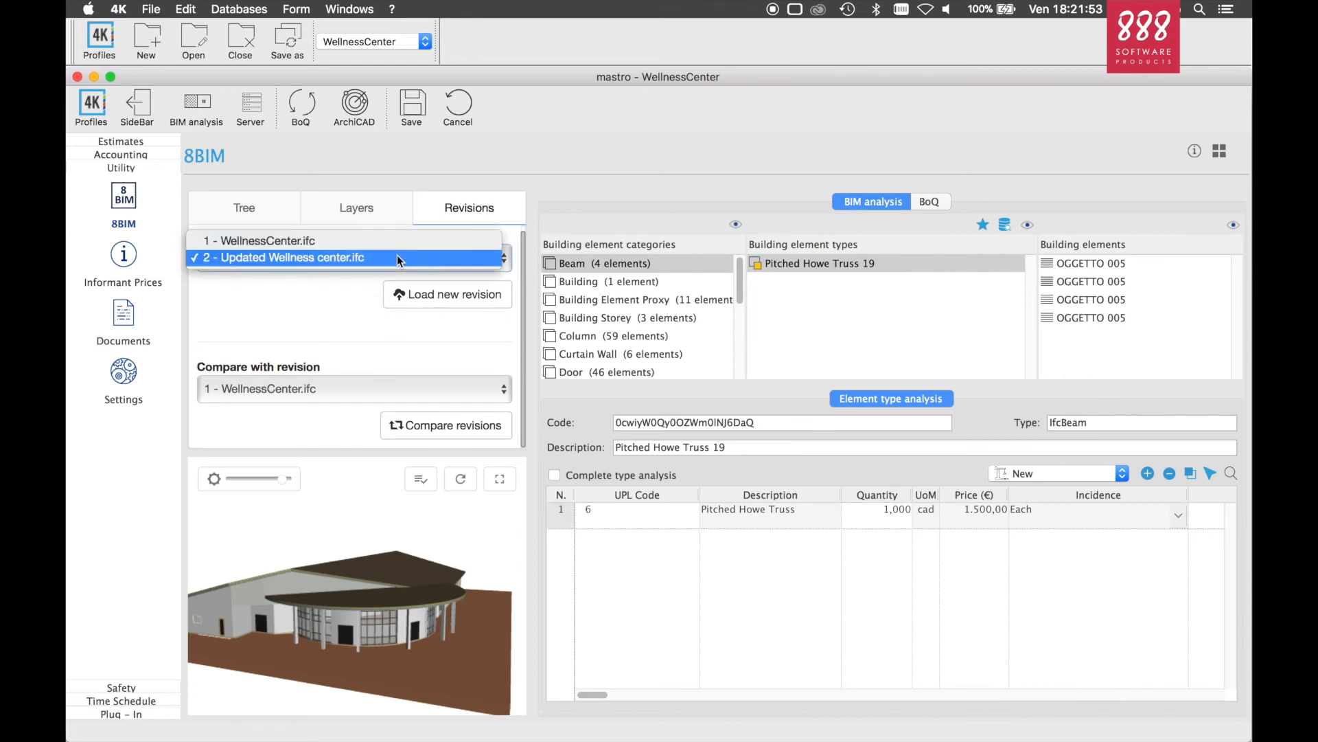
{"action": "left_click", "coordinate": [397, 258]}
{"action": "left_click", "coordinate": [303, 390]}
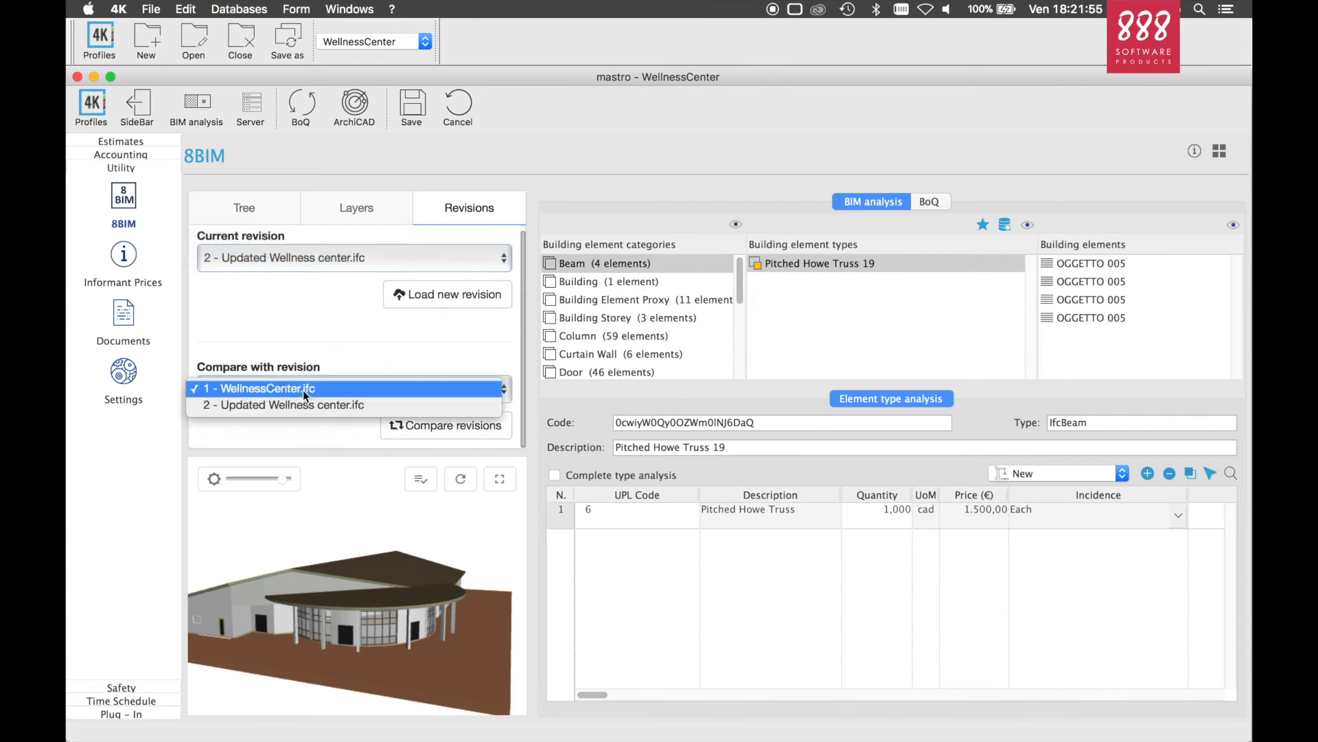
{"action": "left_click", "coordinate": [307, 349]}
{"action": "left_click", "coordinate": [432, 425]}
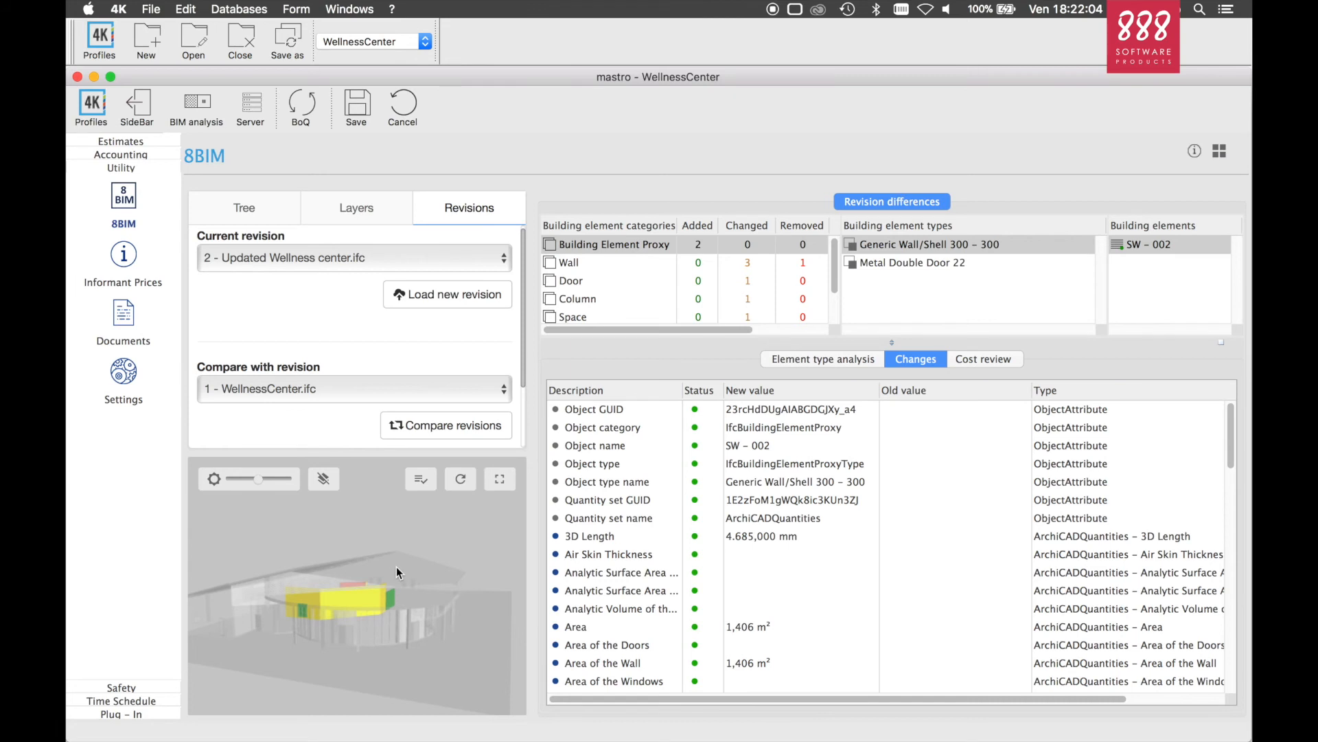
Examine the changed Wall elements of the 100 Block Insulated Cavity 275 and 140 Block Insulated Cavity 315 types, including wall 24 and wall 20
{"action": "left_click_drag", "start_coordinate": [398, 565], "coordinate": [316, 625]}
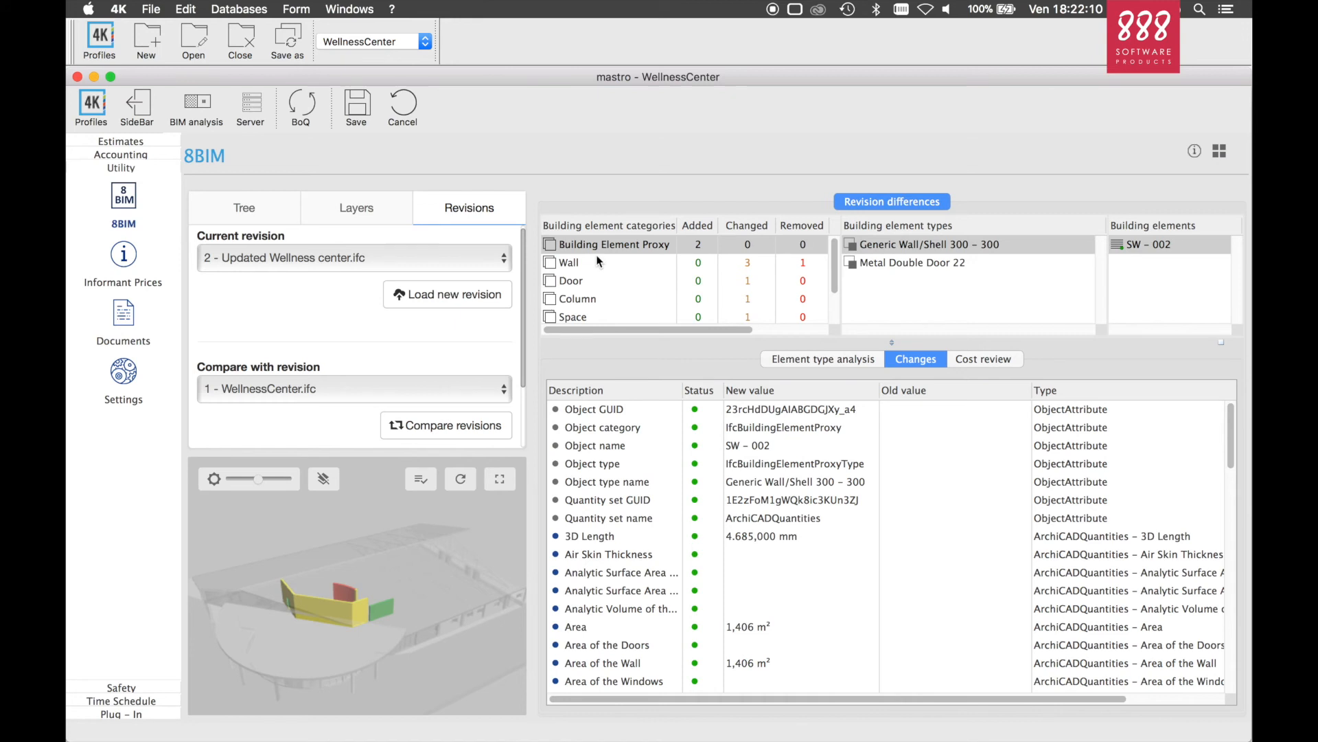
{"action": "scroll", "coordinate": [595, 287], "scroll_direction": "down", "scroll_amount": 1}
{"action": "scroll", "coordinate": [594, 287], "scroll_direction": "up", "scroll_amount": 1}
{"action": "left_click", "coordinate": [589, 262]}
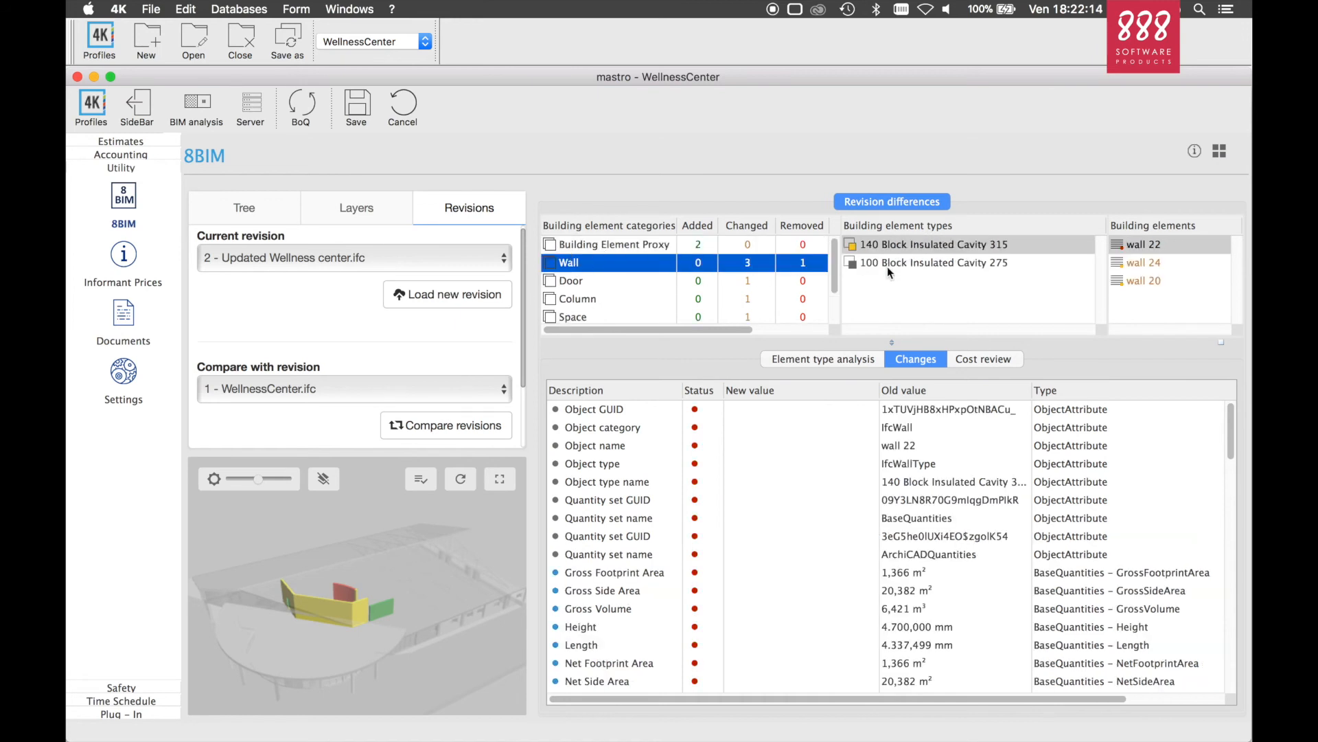
{"action": "left_click", "coordinate": [1026, 265]}
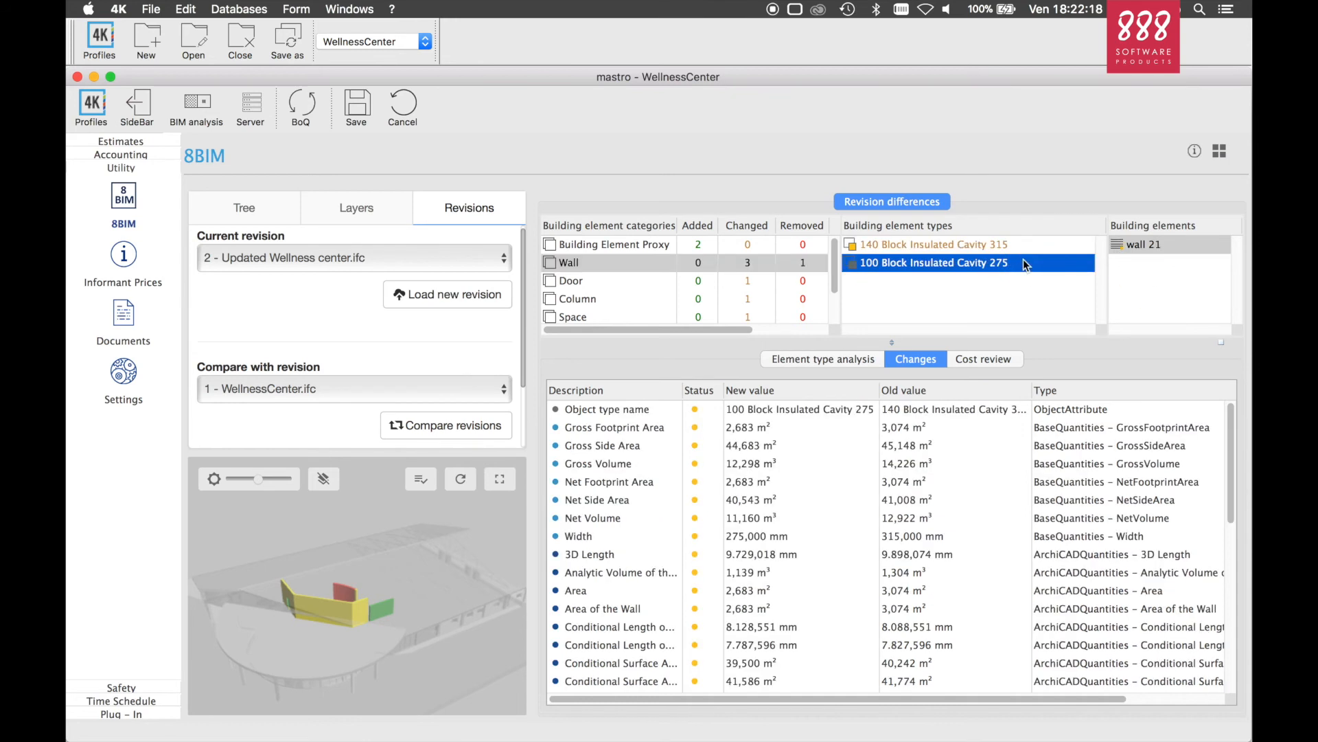
{"action": "left_click", "coordinate": [908, 246]}
{"action": "left_click", "coordinate": [1136, 263]}
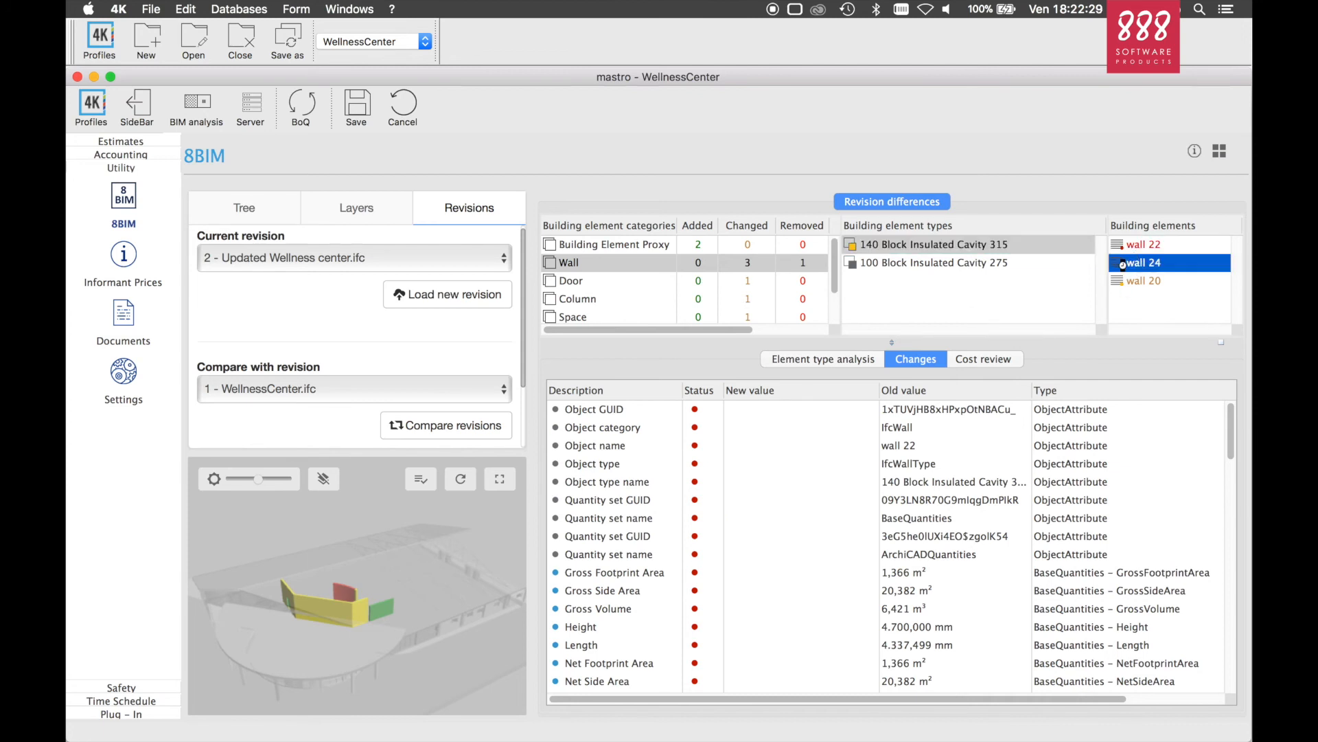
{"action": "left_click", "coordinate": [1129, 282]}
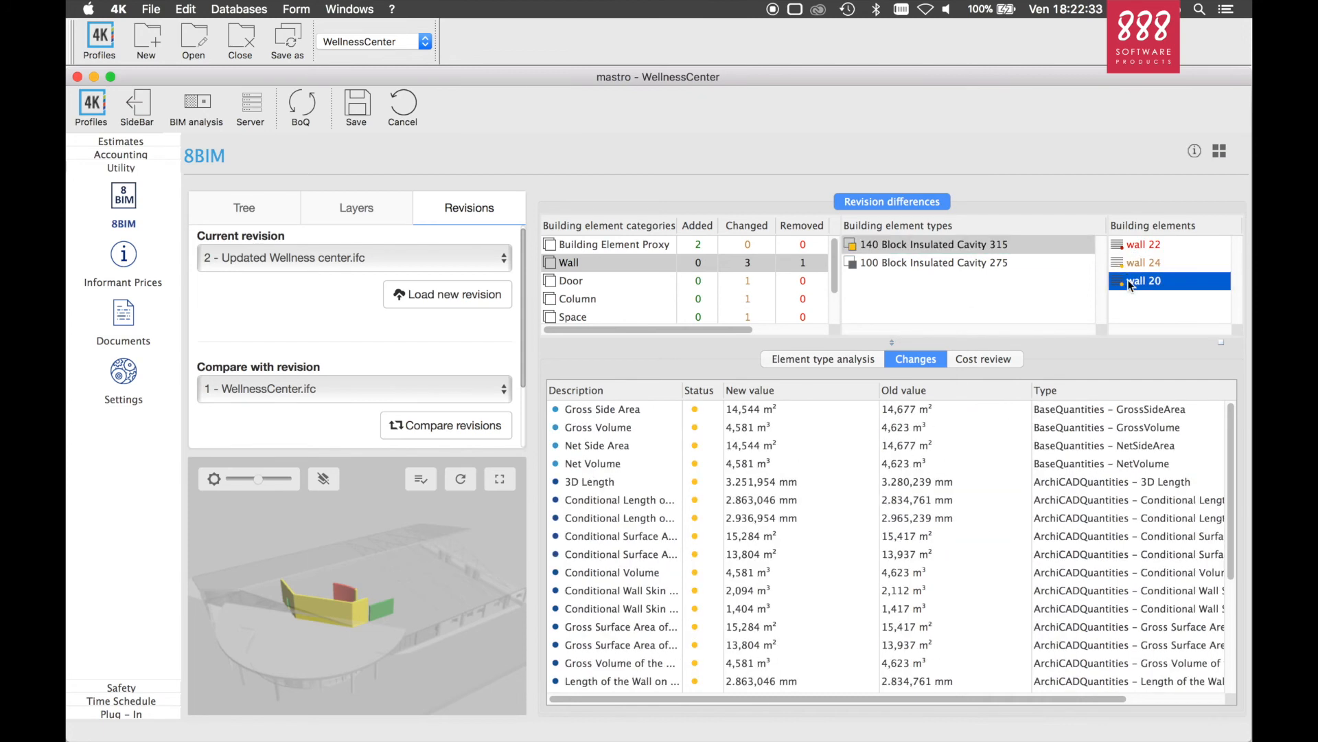
Review the cost differences between the revisions for wall 20, wall 24 and wall 22
{"action": "left_click", "coordinate": [997, 359]}
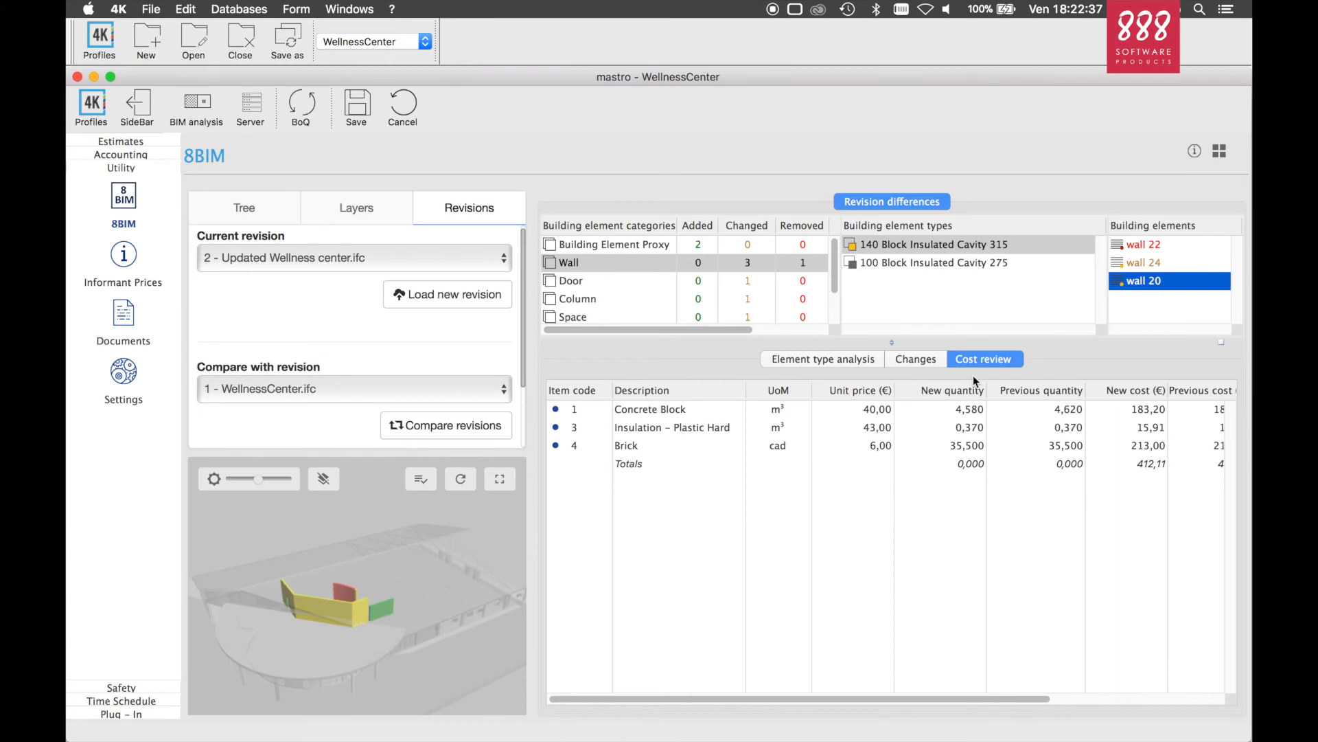
{"action": "left_click_drag", "start_coordinate": [890, 698], "coordinate": [1062, 698]}
{"action": "left_click", "coordinate": [1143, 265]}
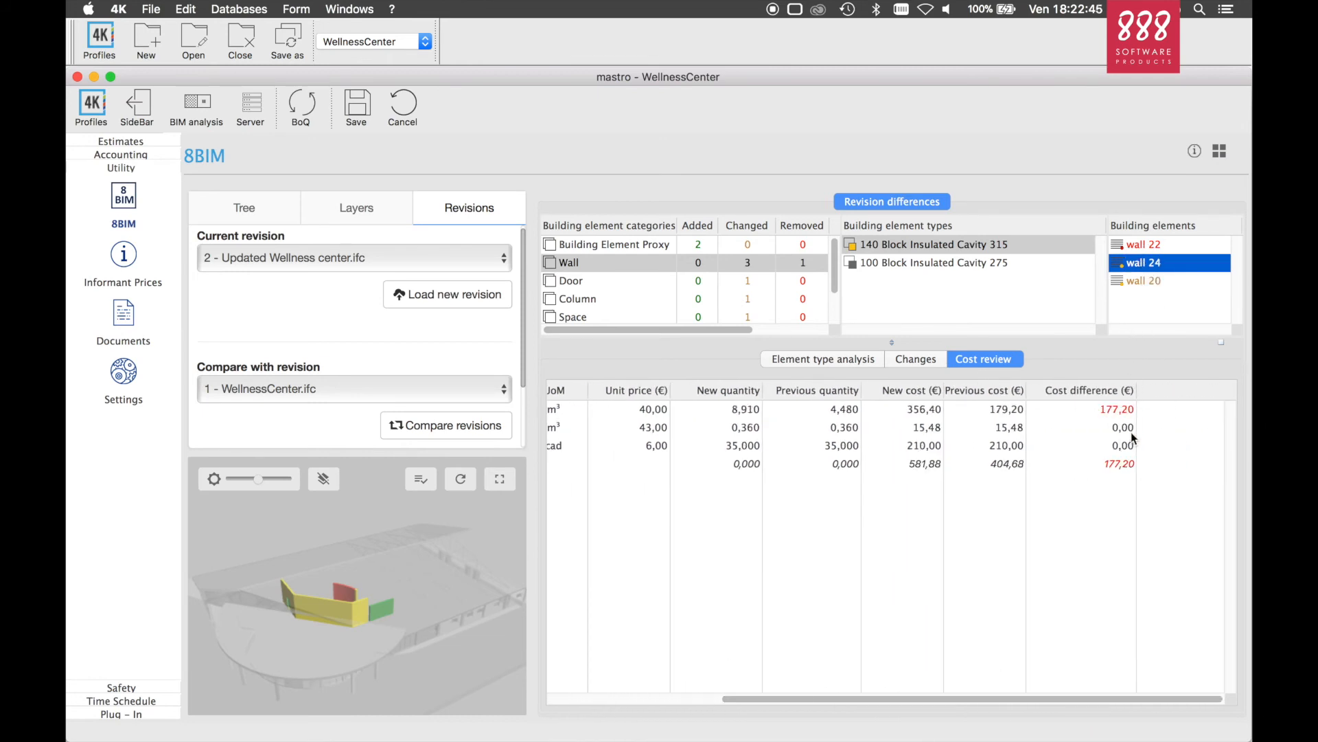
{"action": "left_click", "coordinate": [1140, 245]}
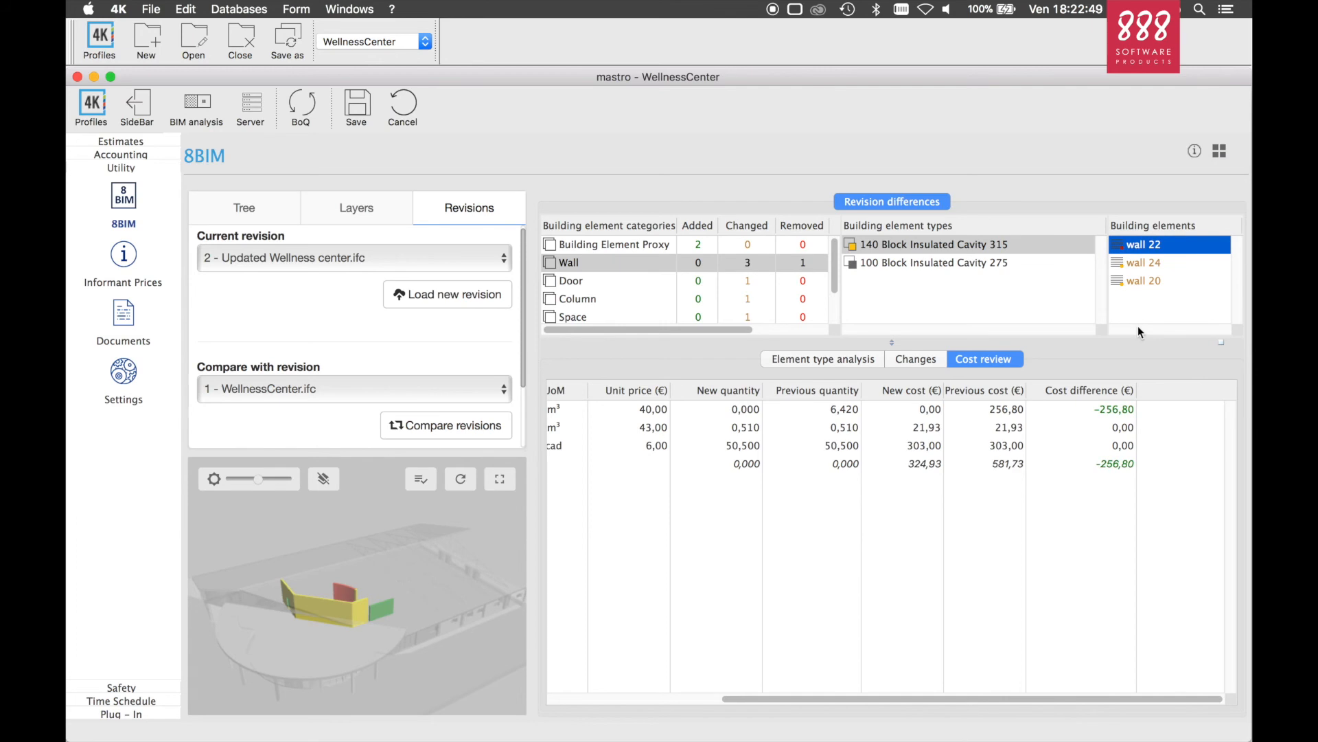
Produce the bill of quantities again from the updated revision's 8BIM items with a category structure of 4 levels
{"action": "left_click", "coordinate": [306, 112]}
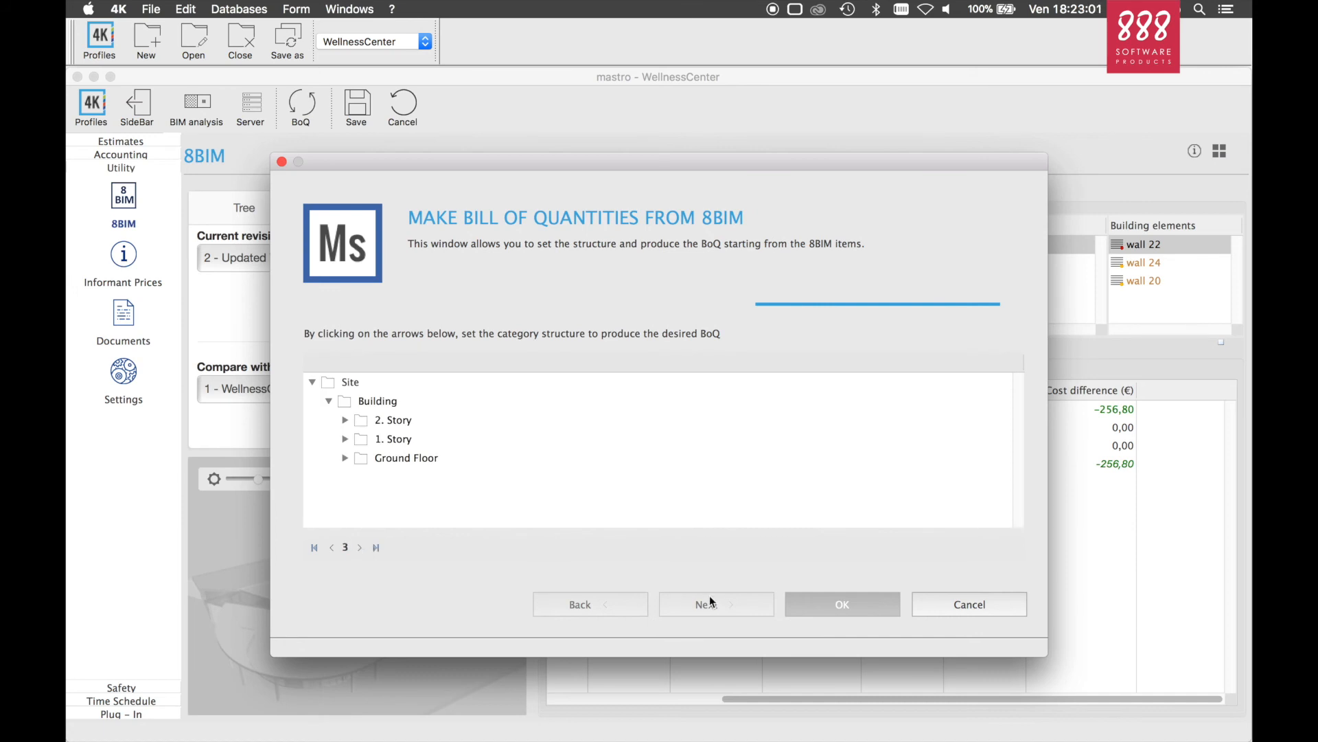
{"action": "left_click", "coordinate": [359, 548]}
{"action": "left_click", "coordinate": [828, 607]}
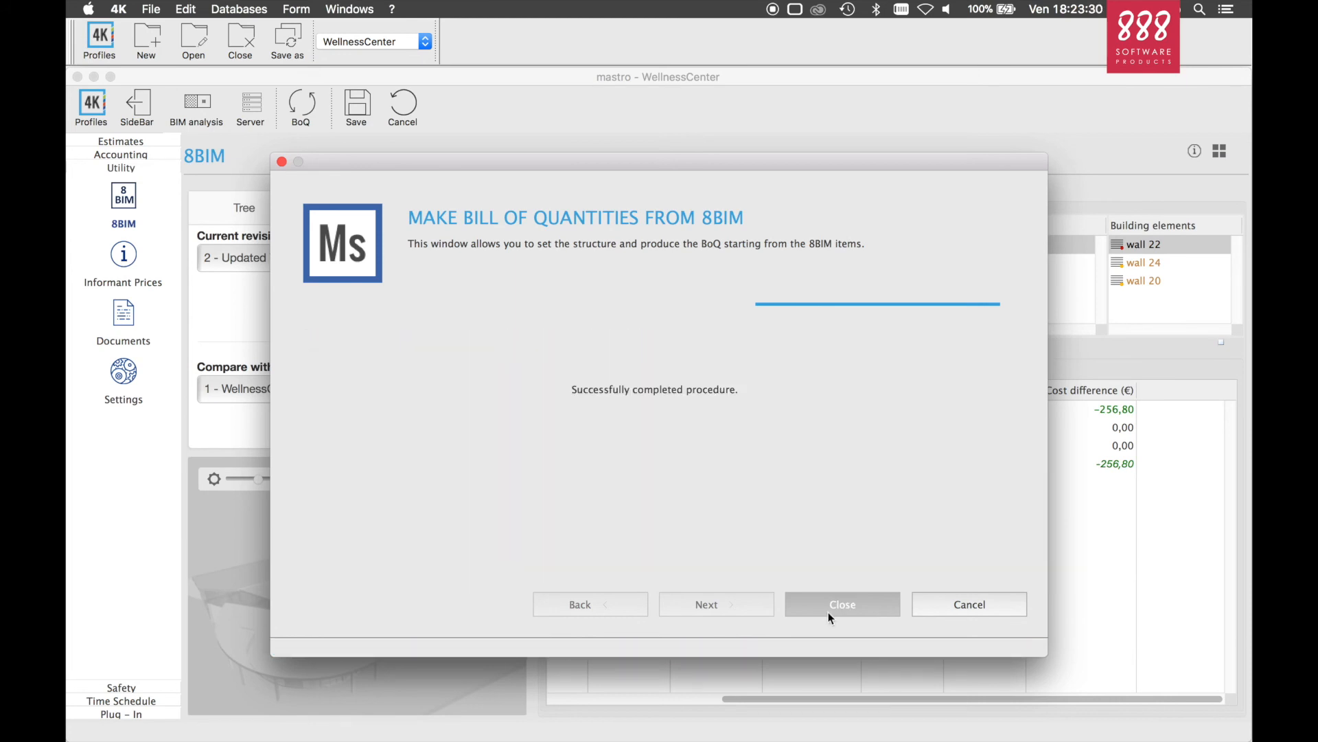
Finish the completed bill production and open the regenerated bill of quantities among the estimates
{"action": "left_click", "coordinate": [828, 612]}
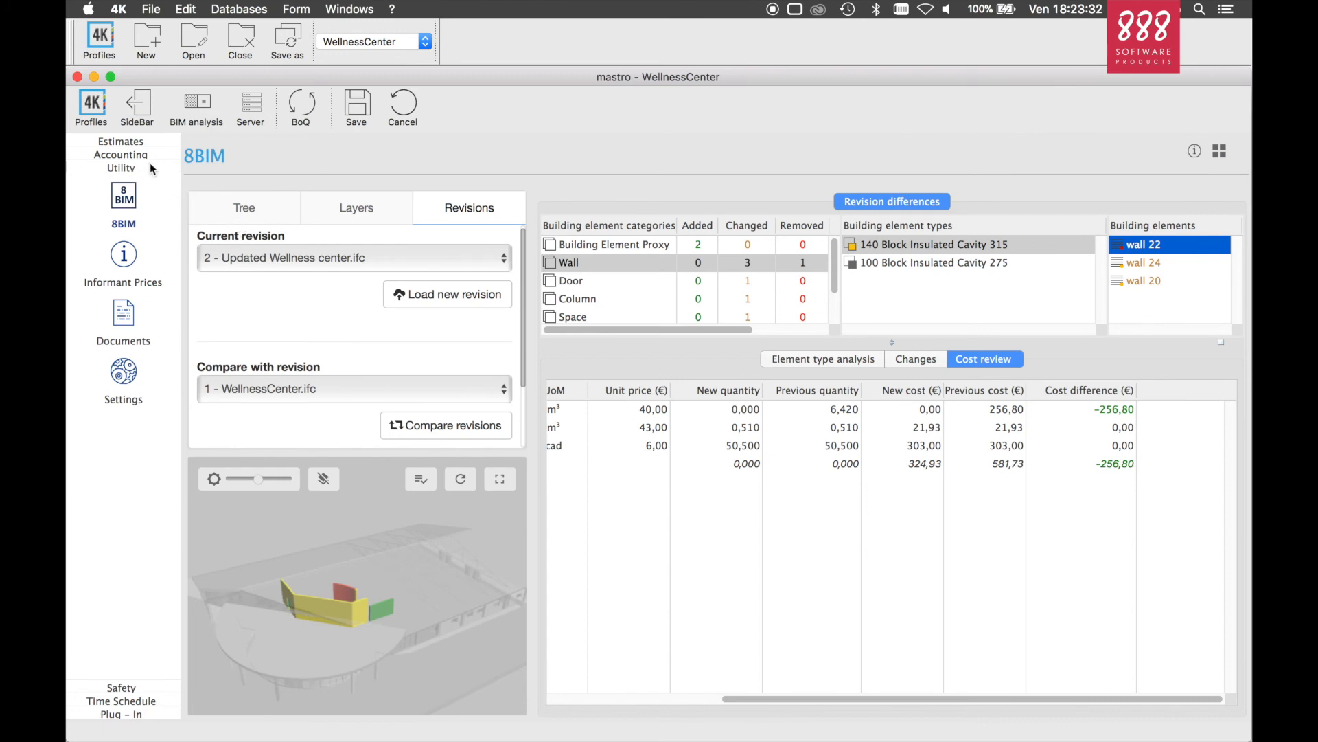
{"action": "left_click", "coordinate": [132, 142]}
{"action": "left_click", "coordinate": [130, 295]}
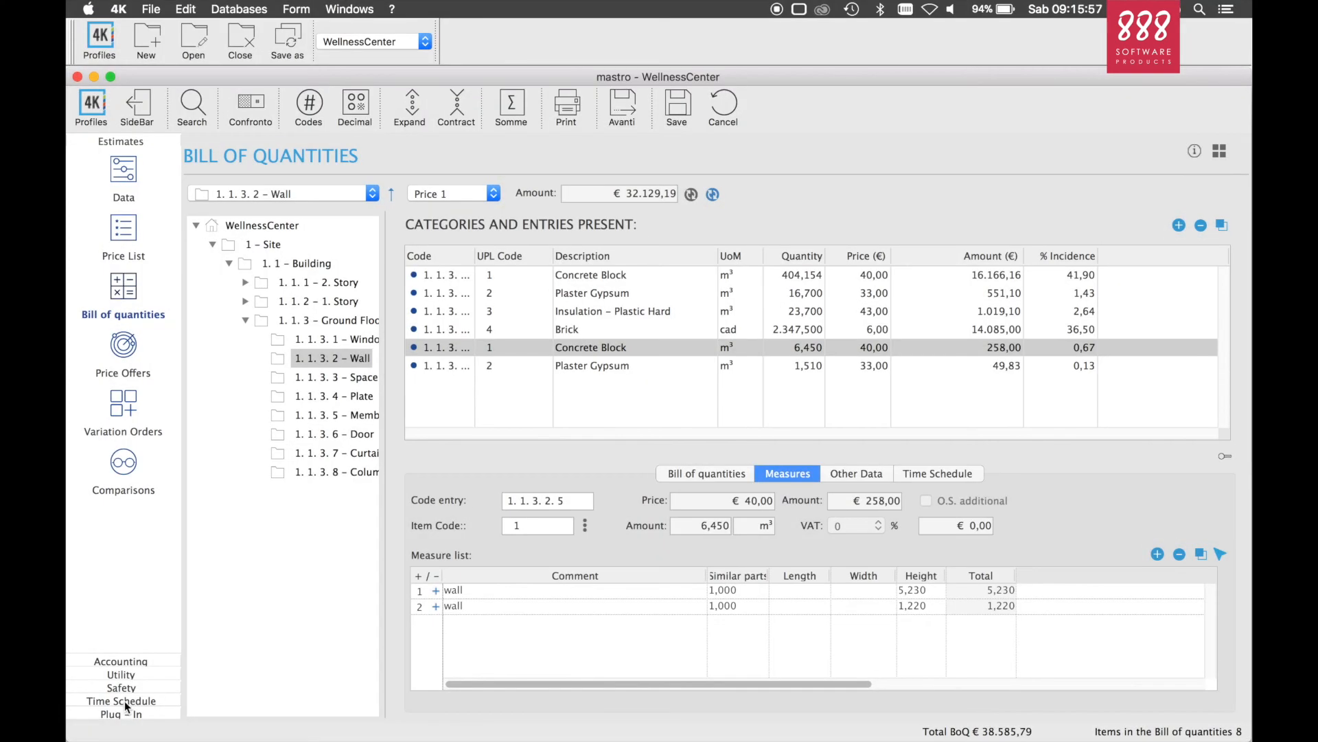
In the time schedule planning, create work phases from the bill of quantities, with one phase for each category
{"action": "left_click", "coordinate": [125, 700]}
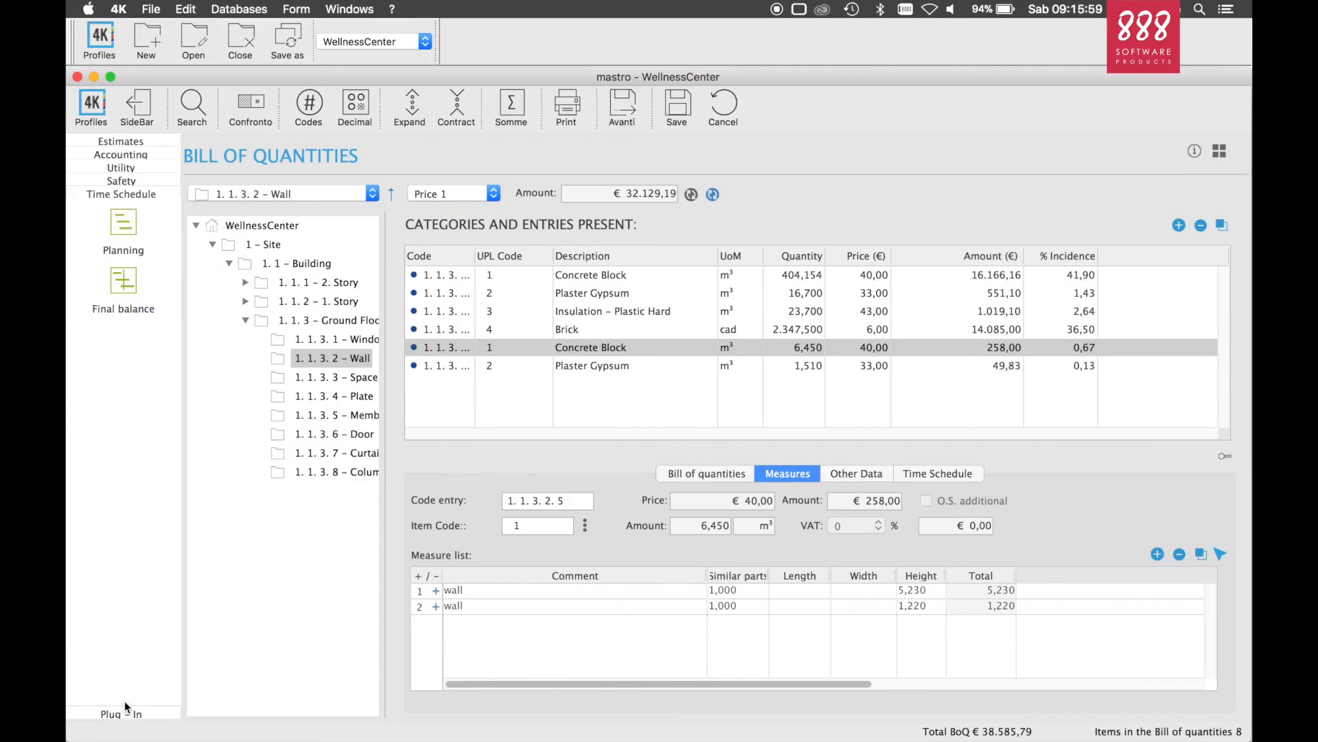
{"action": "left_click", "coordinate": [118, 249]}
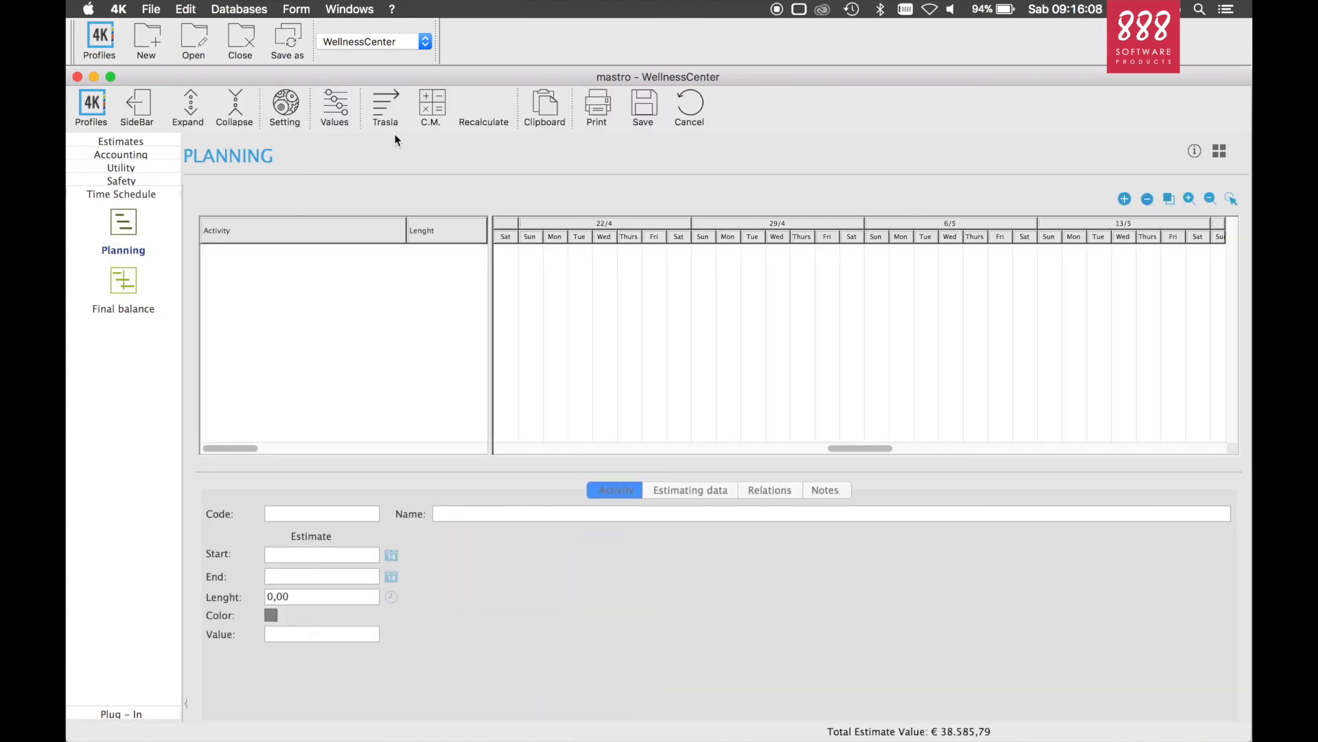
{"action": "left_click", "coordinate": [432, 107]}
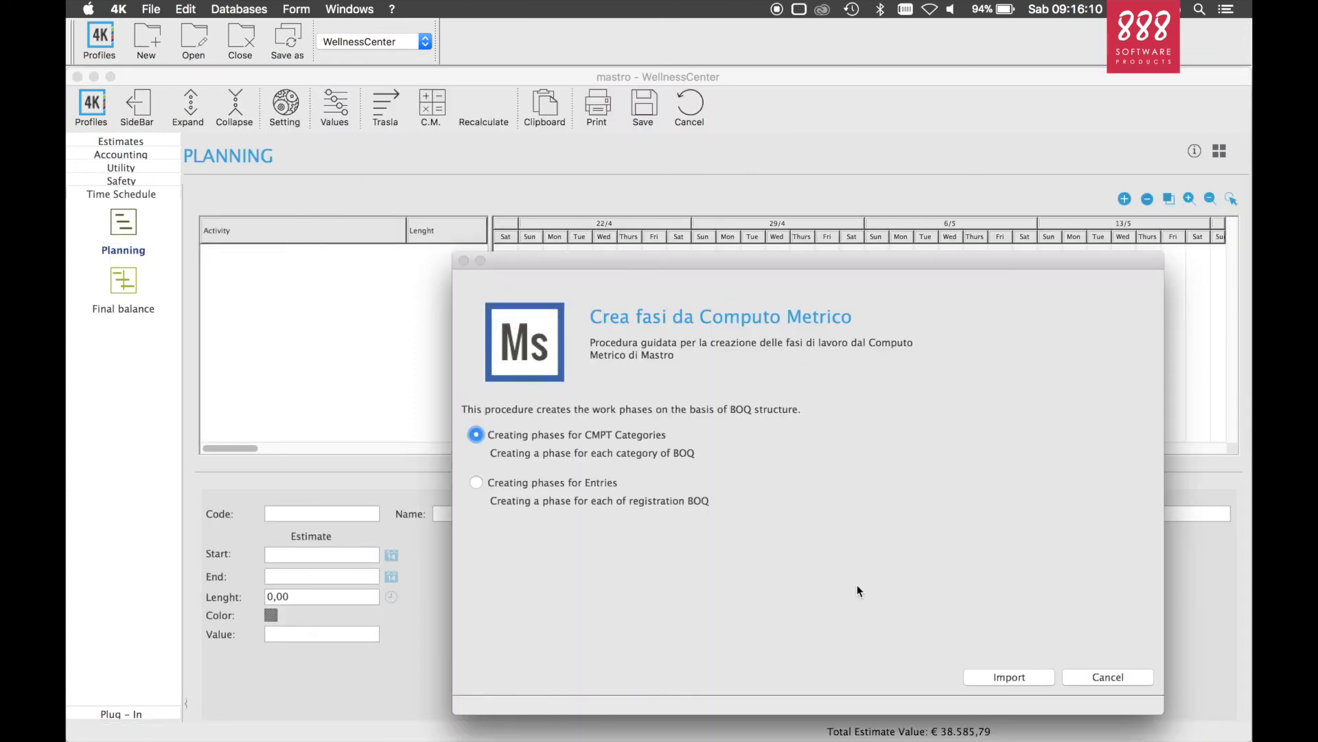
{"action": "left_click", "coordinate": [988, 675]}
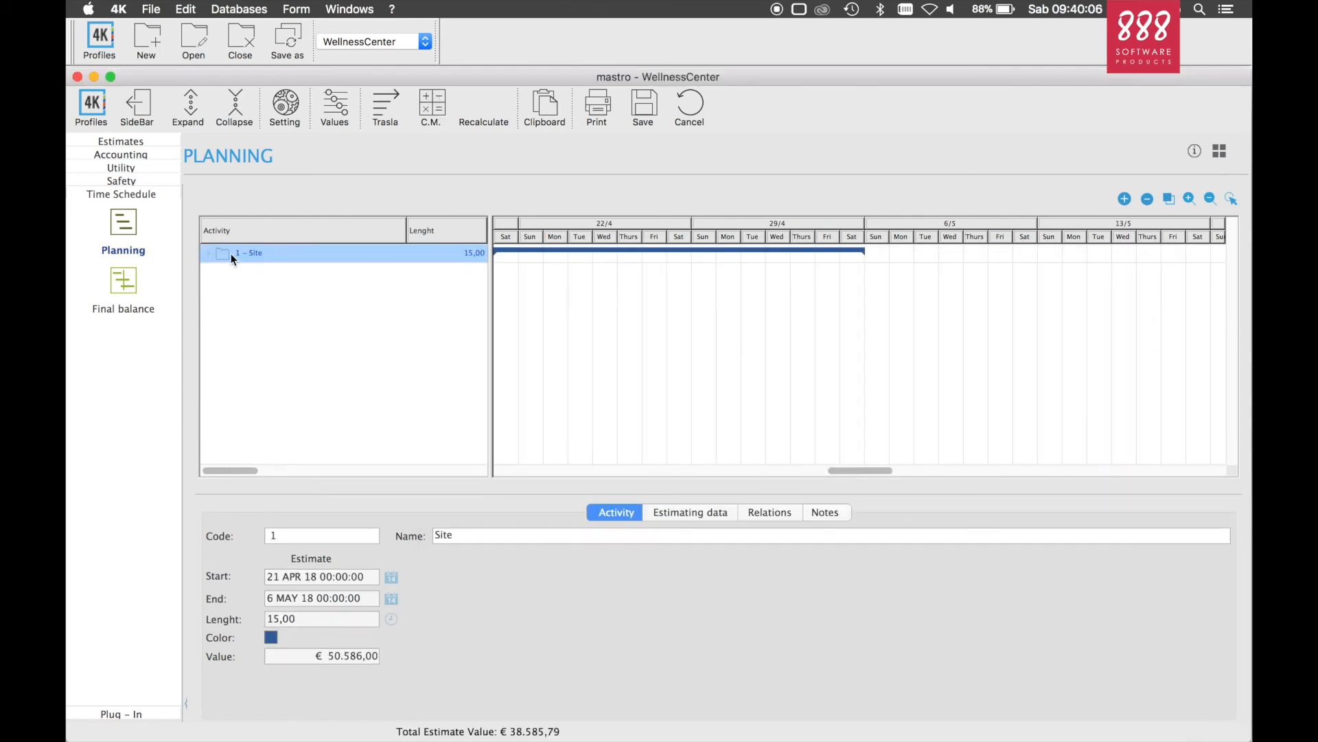
Expand the Site, Building, 2. Story, 1. Story and Ground Floor phases and enlarge the chart area to show all their activities
{"action": "left_click", "coordinate": [209, 252]}
{"action": "left_click", "coordinate": [222, 270]}
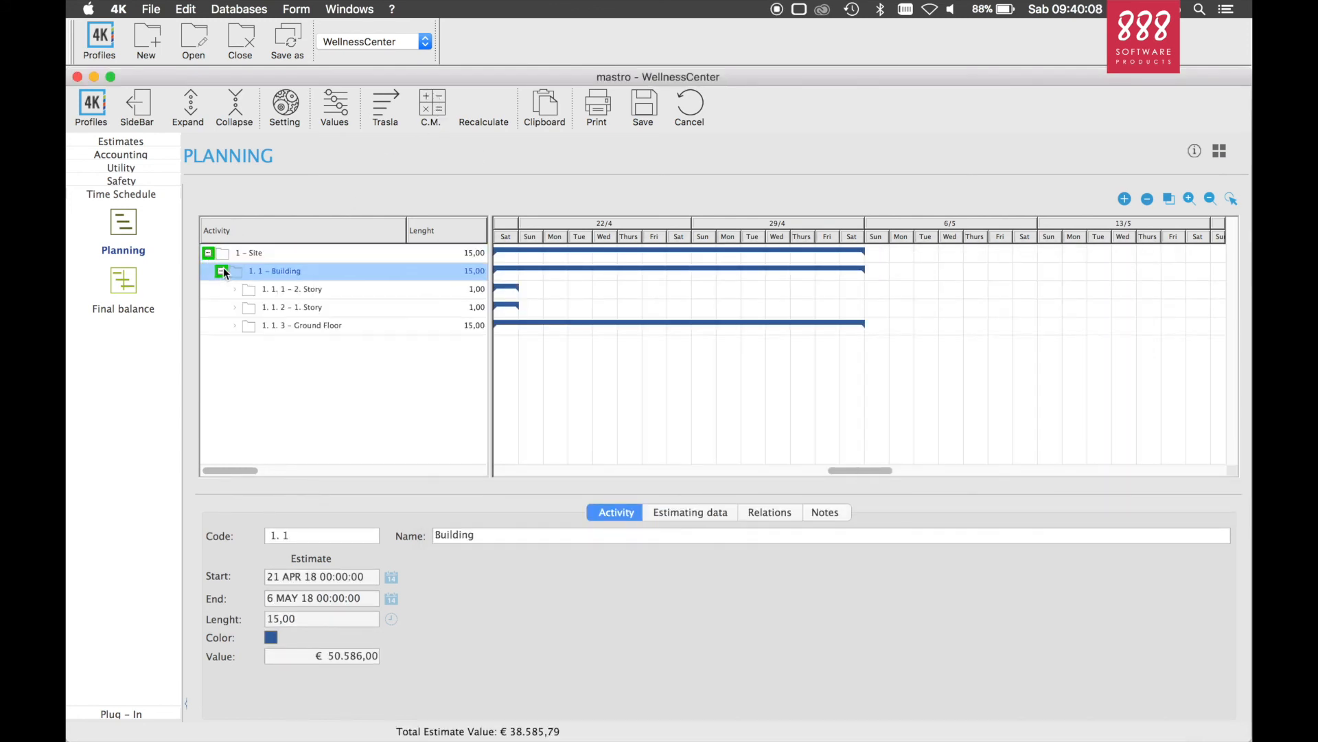
{"action": "left_click", "coordinate": [234, 289]}
{"action": "left_click", "coordinate": [235, 325]}
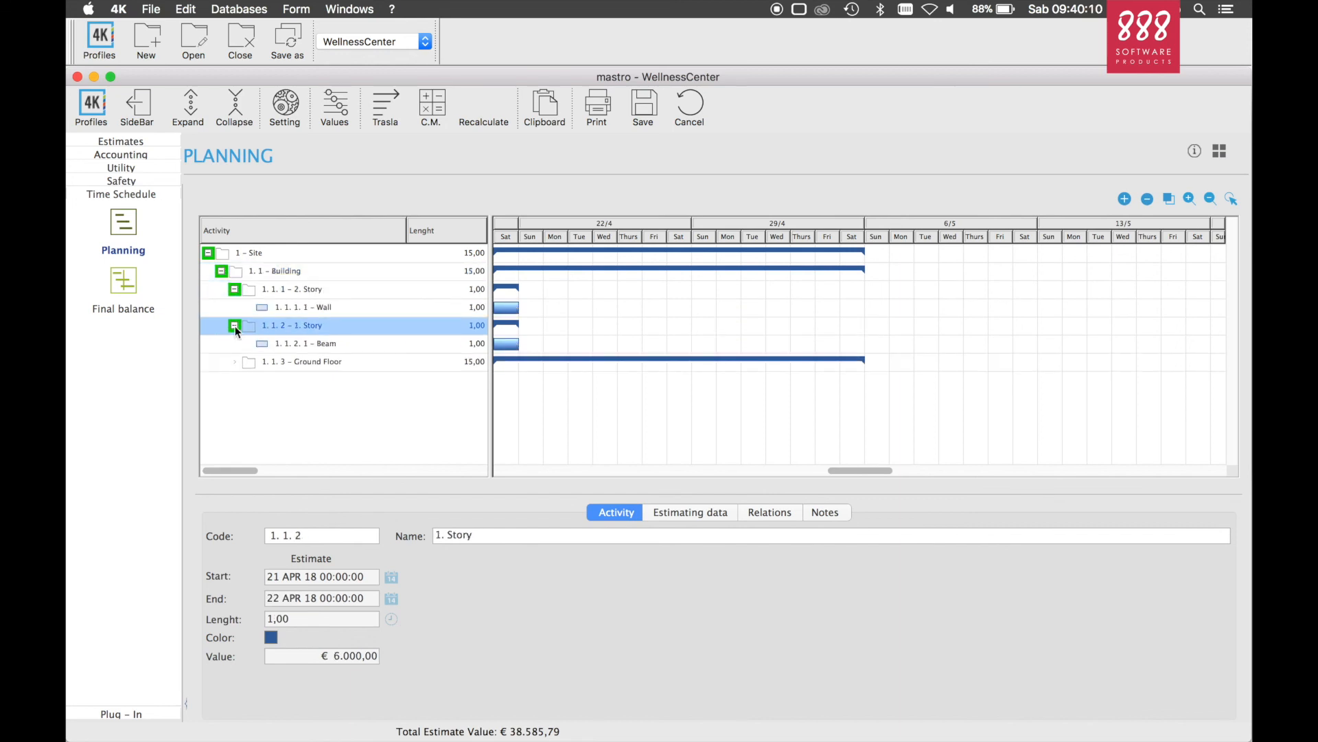
{"action": "left_click", "coordinate": [235, 361]}
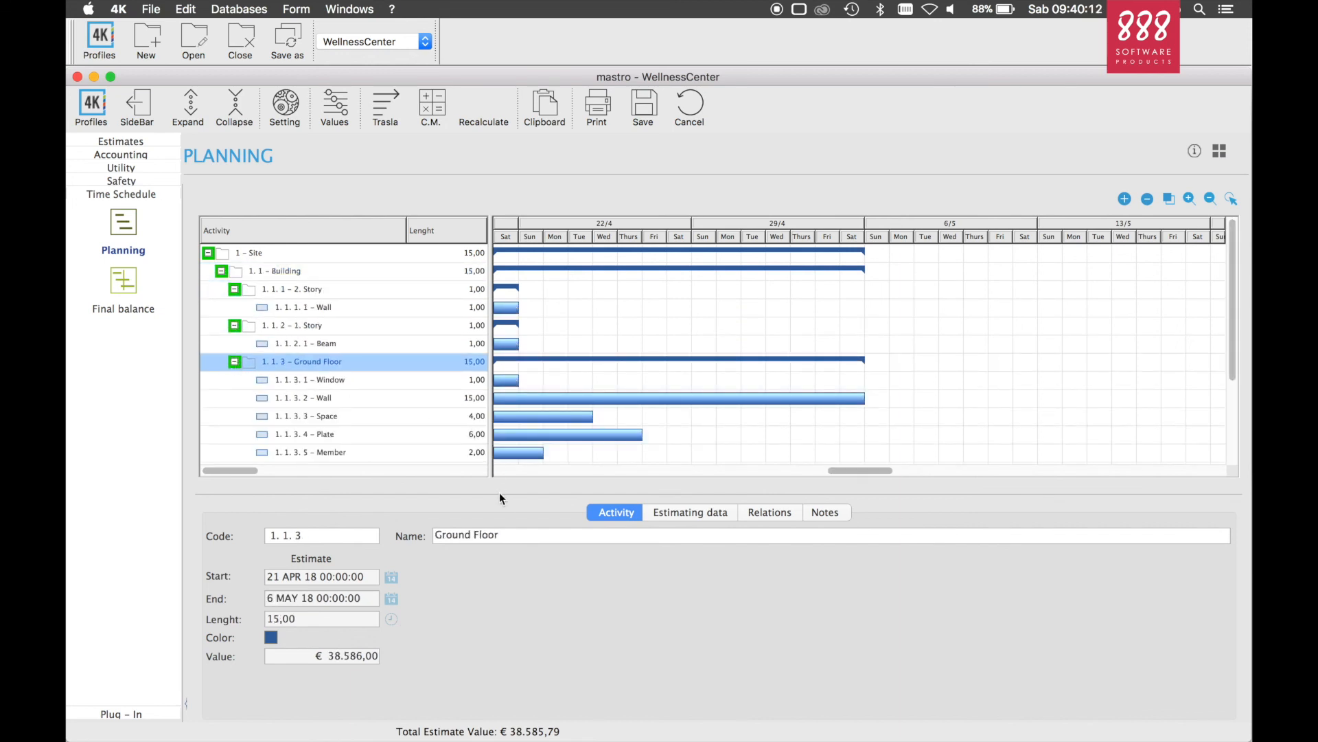
{"action": "left_click_drag", "start_coordinate": [500, 493], "coordinate": [500, 561]}
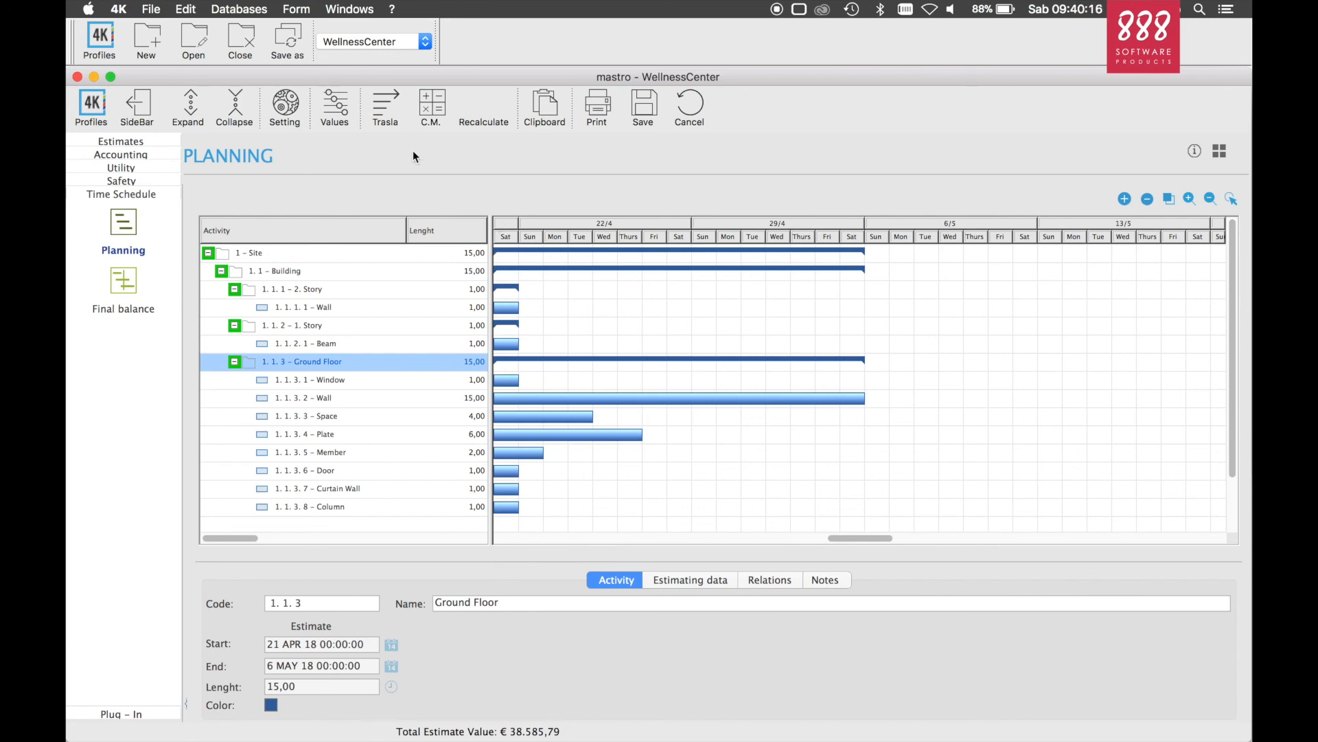
Translate the planned phases by date to a new start date of 2 MAY 18
{"action": "left_click", "coordinate": [391, 111]}
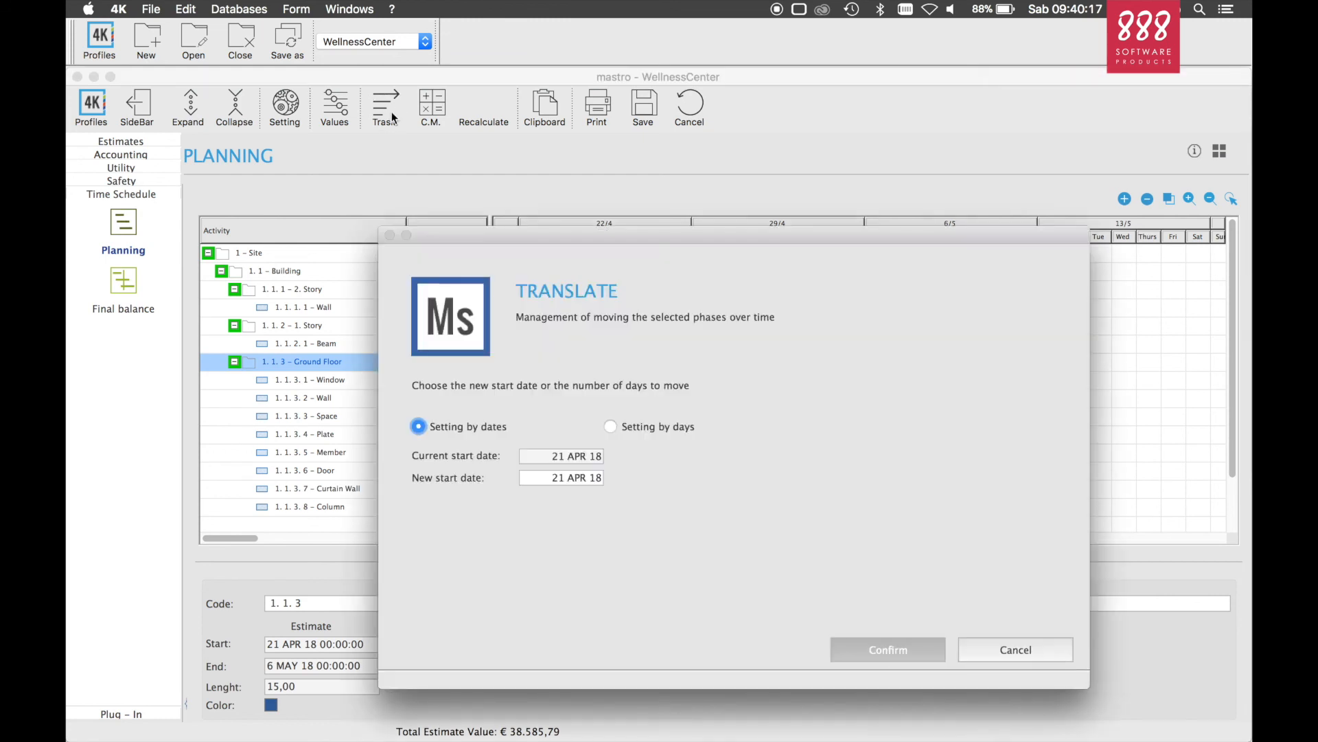
{"action": "double_click", "coordinate": [554, 475]}
{"action": "type", "text": "2"}
{"action": "double_click", "coordinate": [575, 477]}
{"action": "type", "text": "MAY"}
{"action": "left_click", "coordinate": [867, 647]}
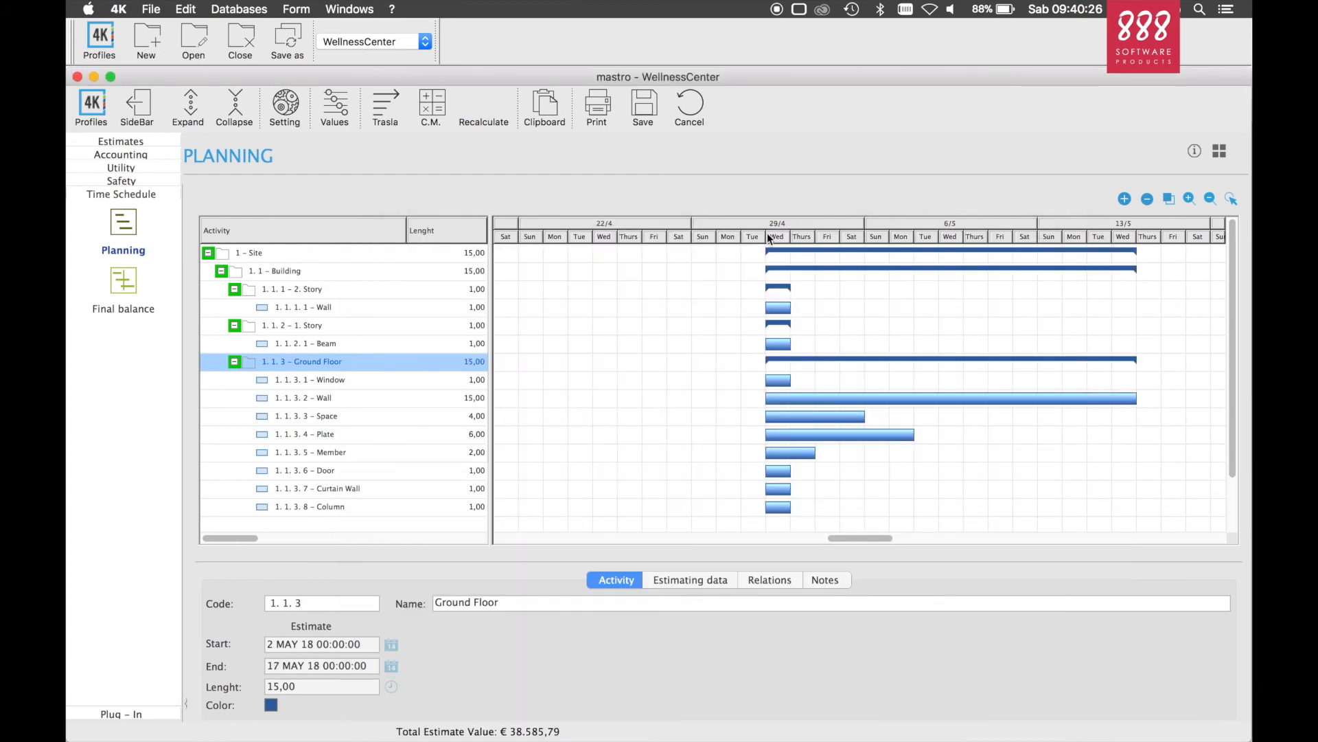
Reorder the Building phases to Ground Floor, 1. Story and 2. Story, leaving only the Ground Floor activities expanded
{"action": "left_click", "coordinate": [235, 361]}
{"action": "left_click", "coordinate": [234, 325]}
{"action": "left_click", "coordinate": [234, 288]}
{"action": "left_click_drag", "start_coordinate": [253, 307], "coordinate": [252, 272]}
{"action": "left_click_drag", "start_coordinate": [253, 324], "coordinate": [256, 271]}
{"action": "left_click", "coordinate": [234, 289]}
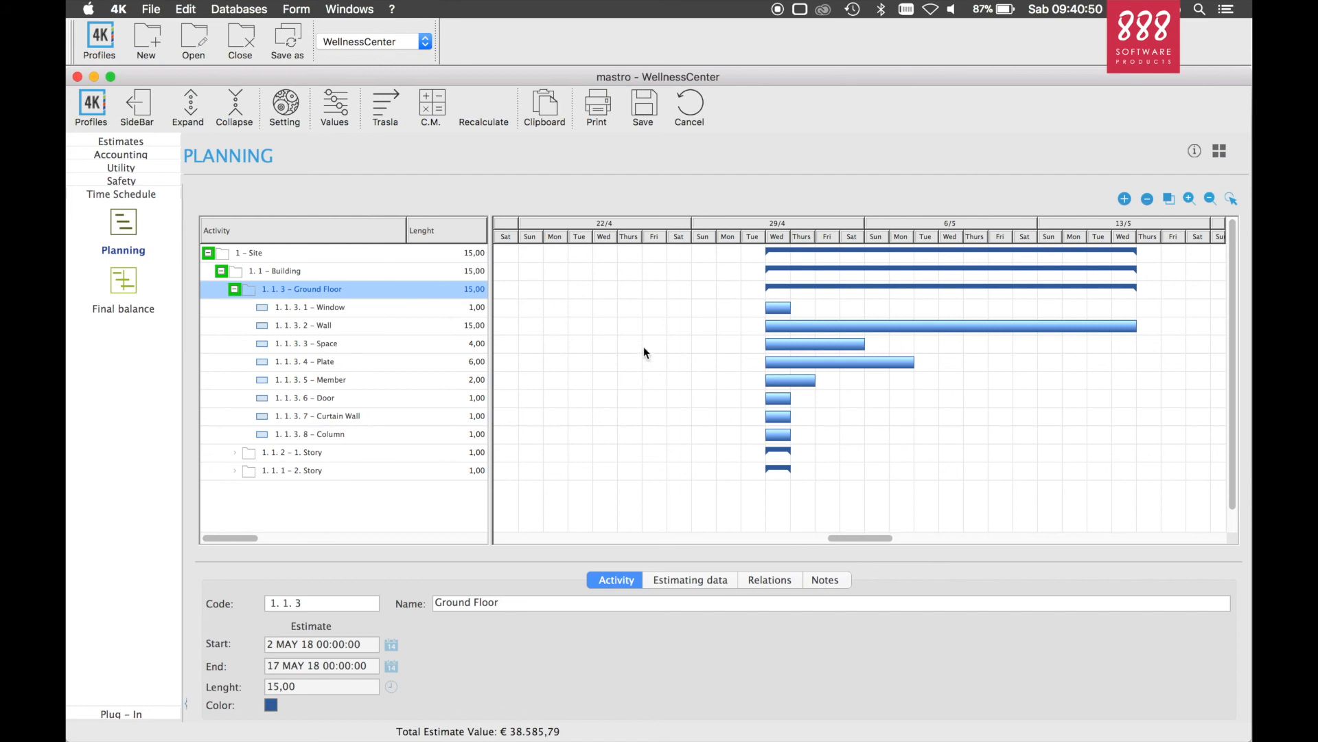
Link the Ground Floor Wall activity to Window and Door so that both start after Wall ends
{"action": "scroll", "coordinate": [680, 368], "scroll_direction": "right", "scroll_amount": 9}
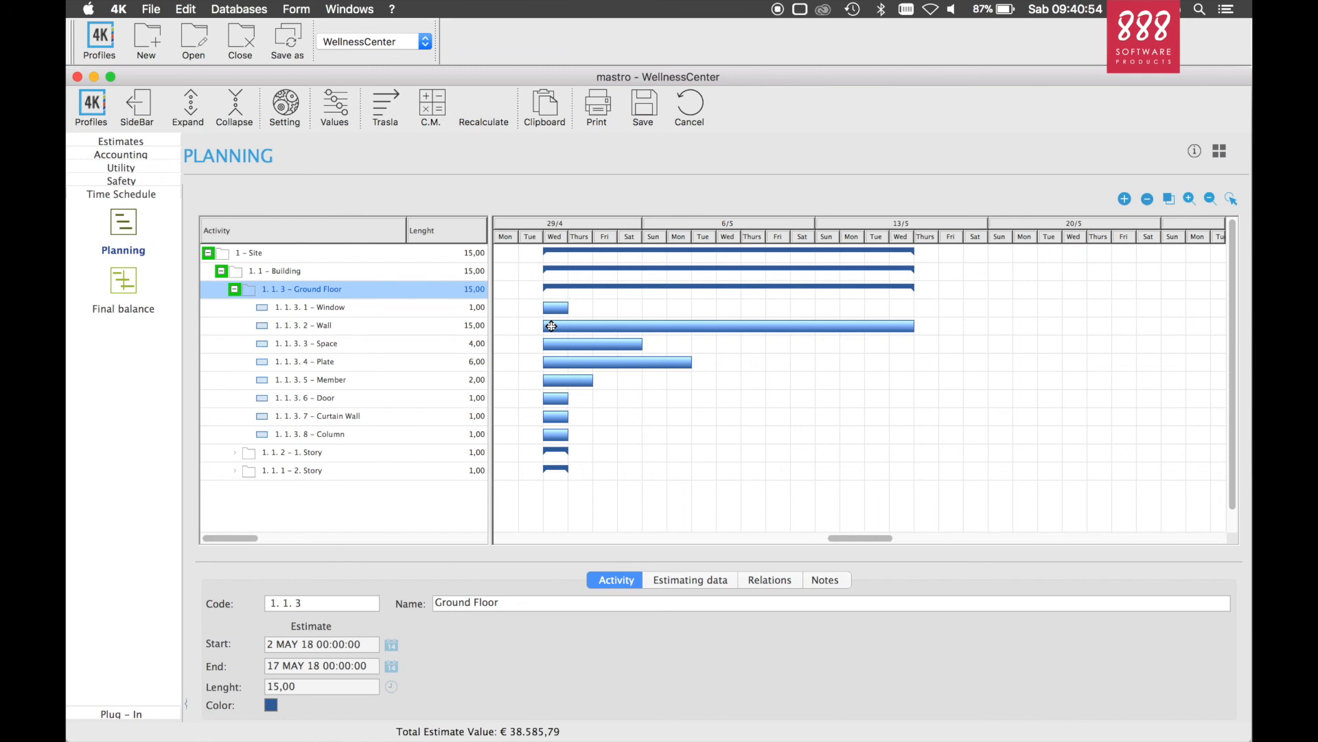
{"action": "left_click_drag", "start_coordinate": [551, 326], "coordinate": [558, 309]}
{"action": "left_click", "coordinate": [687, 561]}
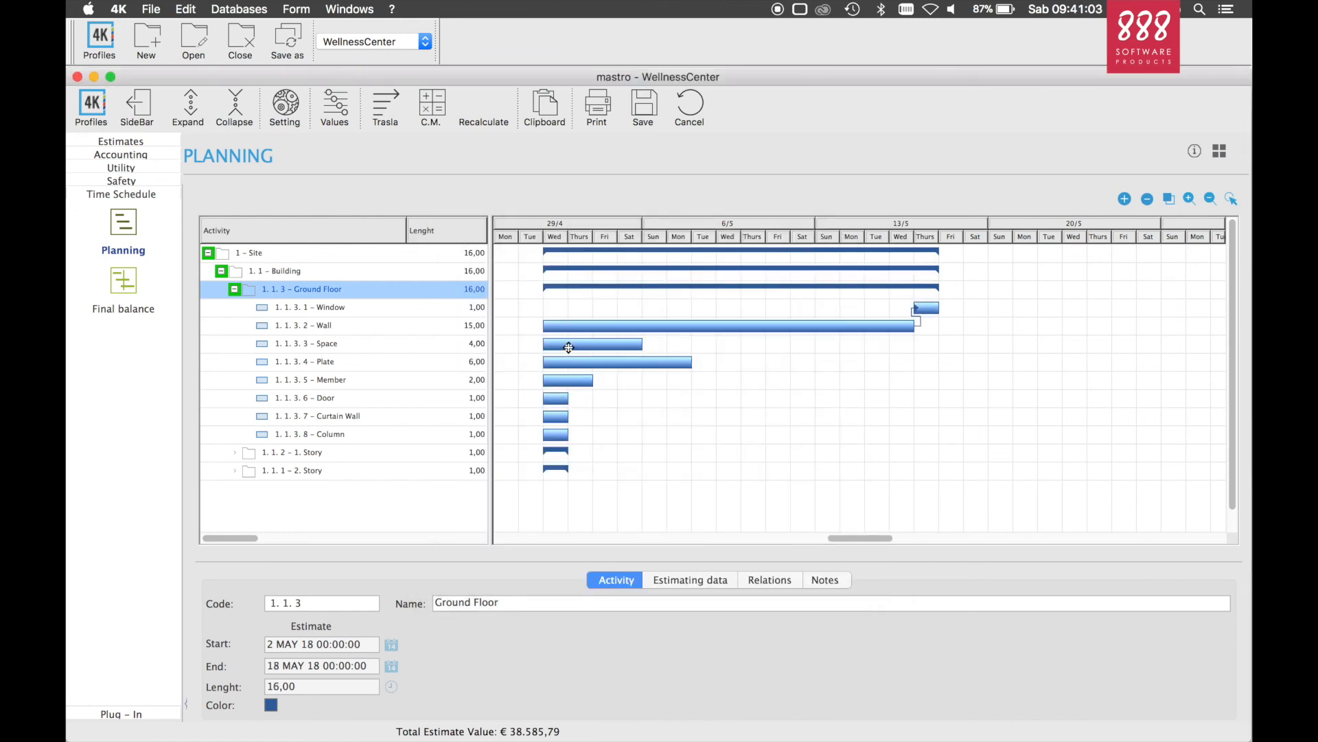
{"action": "left_click_drag", "start_coordinate": [652, 325], "coordinate": [561, 399]}
{"action": "left_click", "coordinate": [724, 558]}
Reschedule the Ground Floor Window, Door and Curtain Wall activities to start on 18, 21 and 22 May 18 respectively
{"action": "left_click_drag", "start_coordinate": [930, 308], "coordinate": [950, 309]}
{"action": "left_click_drag", "start_coordinate": [940, 403], "coordinate": [1042, 398]}
{"action": "left_click", "coordinate": [555, 416]}
{"action": "left_click_drag", "start_coordinate": [840, 415], "coordinate": [1050, 412]}
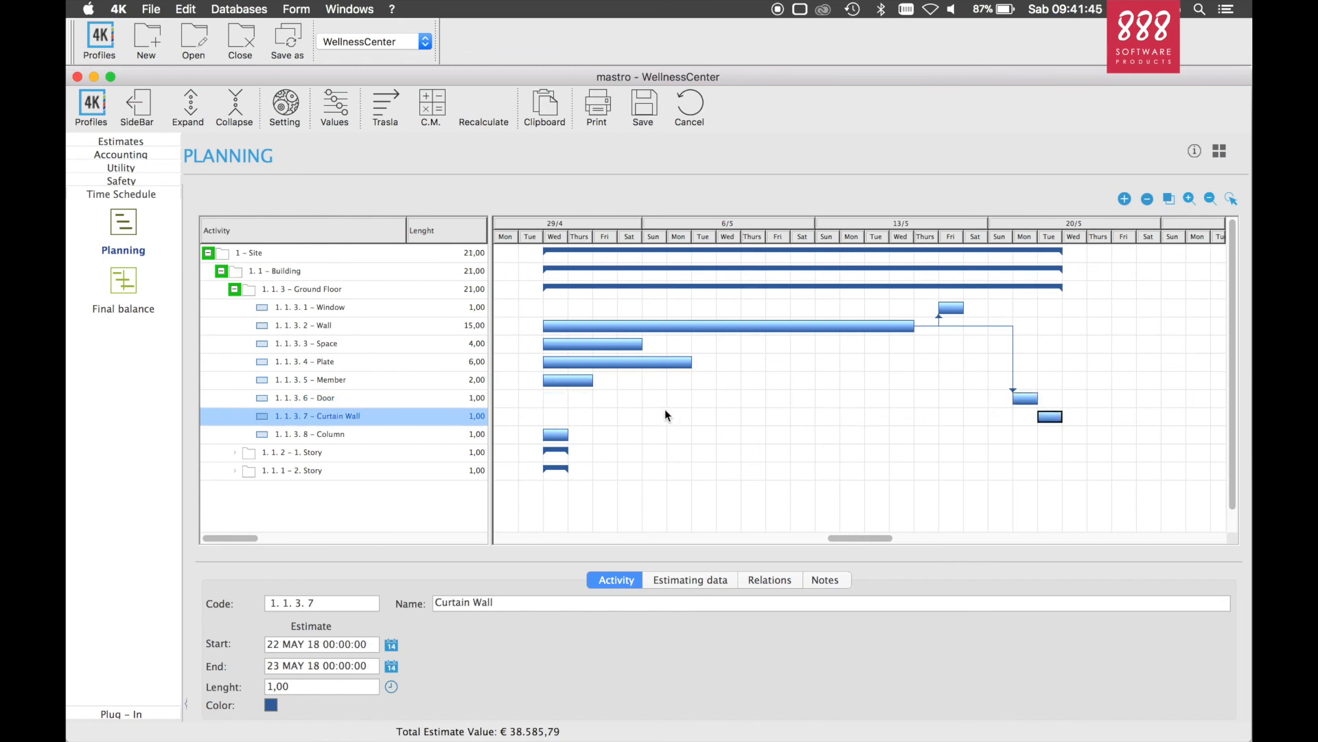